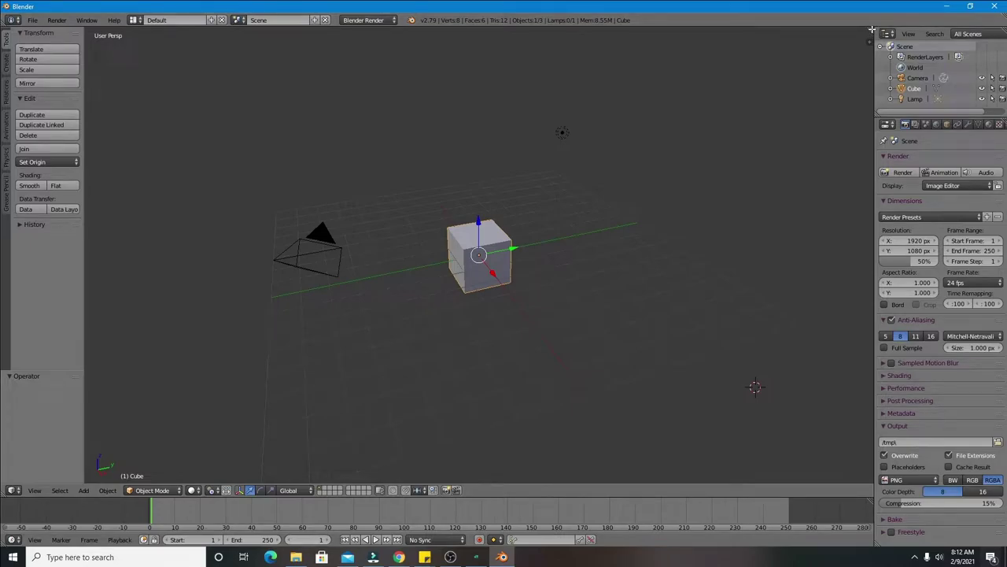
- Split the 3D view into several areas and place the 3D cursor near the camera
mouse_move(872, 29)
left_mouse_down()
mouse_move(498, 85)
mouse_move(379, 122)
left_mouse_up()
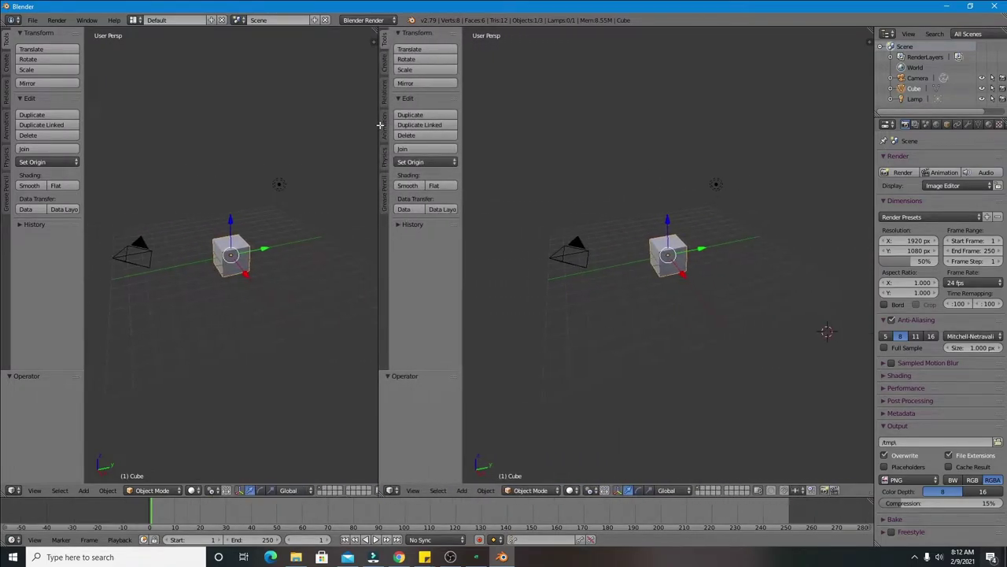
left_click(129, 222)
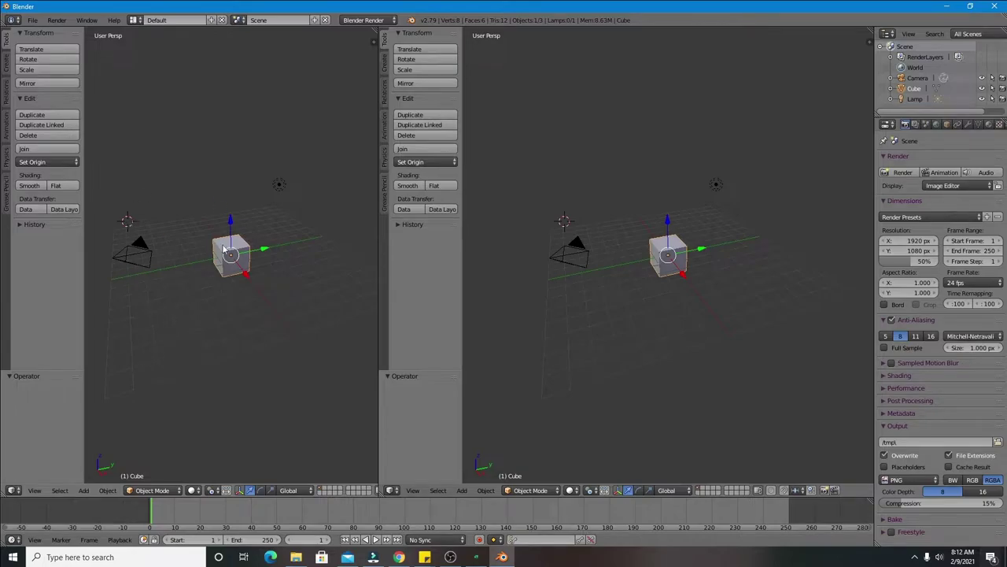
left_click_drag(378, 321, 440, 323)
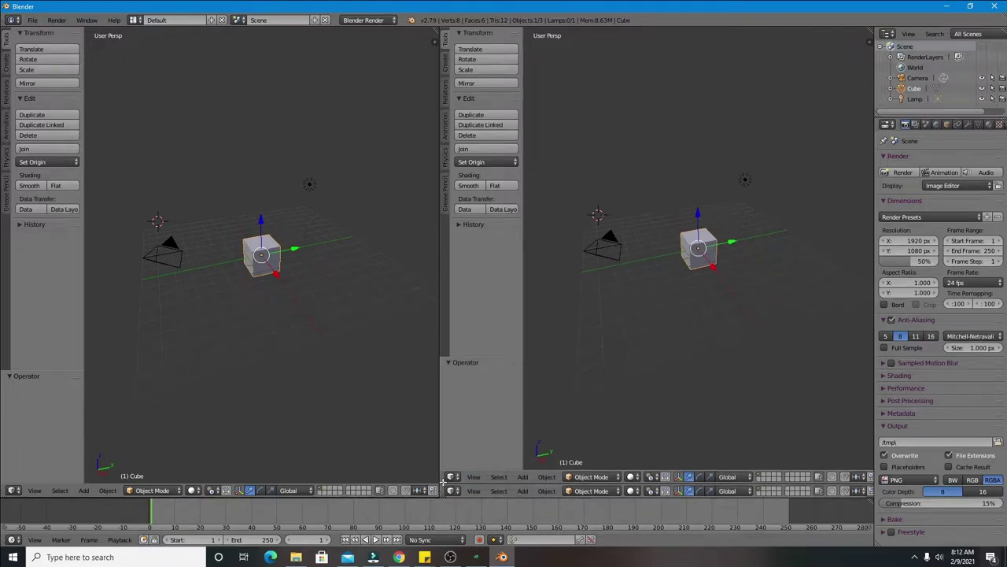
left_click_drag(440, 494, 442, 293)
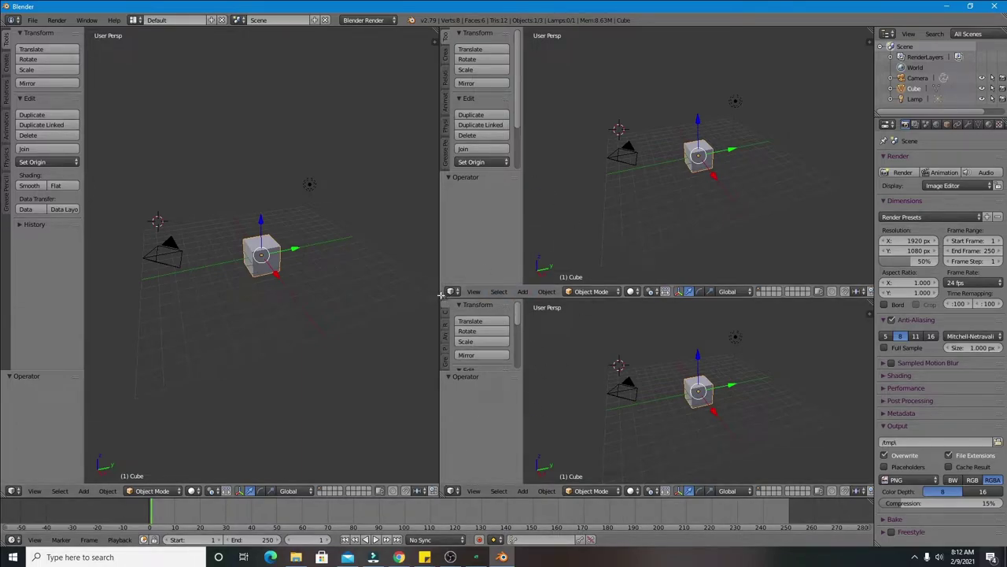
- Merge the split areas back together into one single 3D view
mouse_move(443, 310)
left_mouse_down()
mouse_move(481, 380)
mouse_move(485, 356)
mouse_move(532, 374)
mouse_move(641, 376)
mouse_move(503, 348)
mouse_move(686, 314)
mouse_move(709, 415)
mouse_move(587, 401)
mouse_move(697, 406)
mouse_move(664, 323)
mouse_move(679, 145)
mouse_move(655, 251)
left_mouse_up()
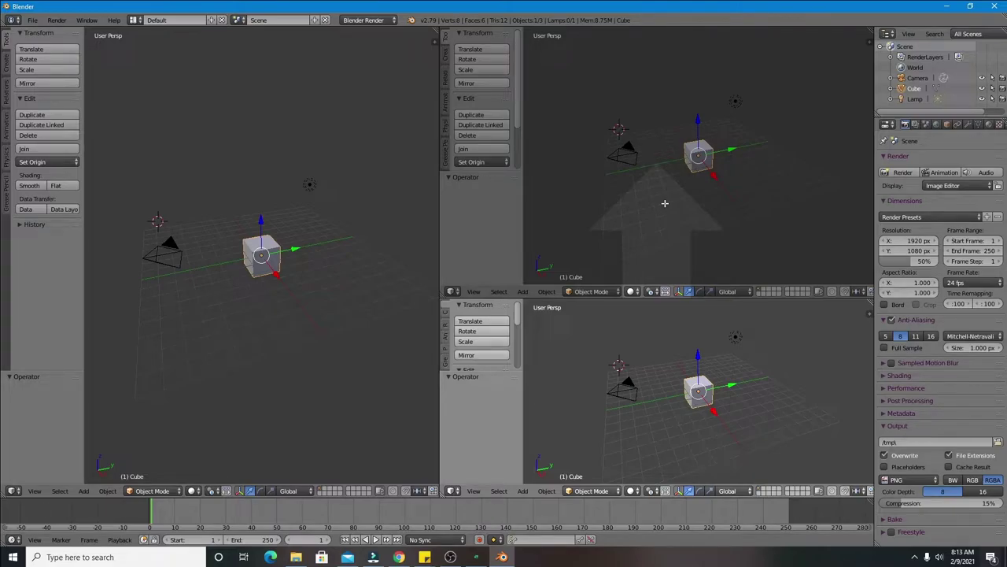
mouse_move(664, 203)
left_mouse_down()
mouse_move(672, 444)
mouse_move(552, 411)
left_mouse_up()
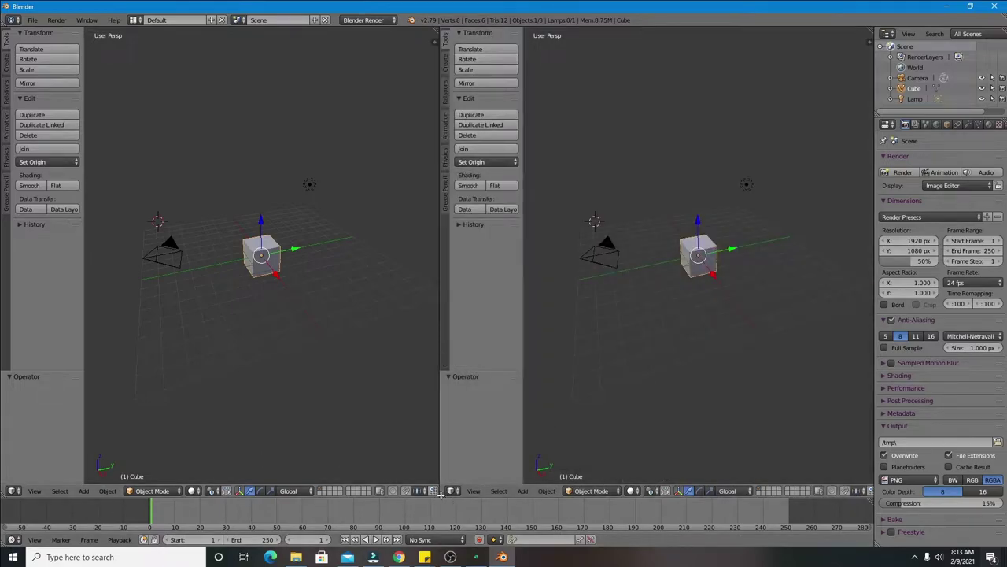
left_click_drag(440, 494, 300, 494)
mouse_move(412, 445)
left_mouse_down()
mouse_move(585, 349)
mouse_move(259, 331)
mouse_move(390, 342)
mouse_move(378, 406)
mouse_move(560, 392)
left_mouse_up()
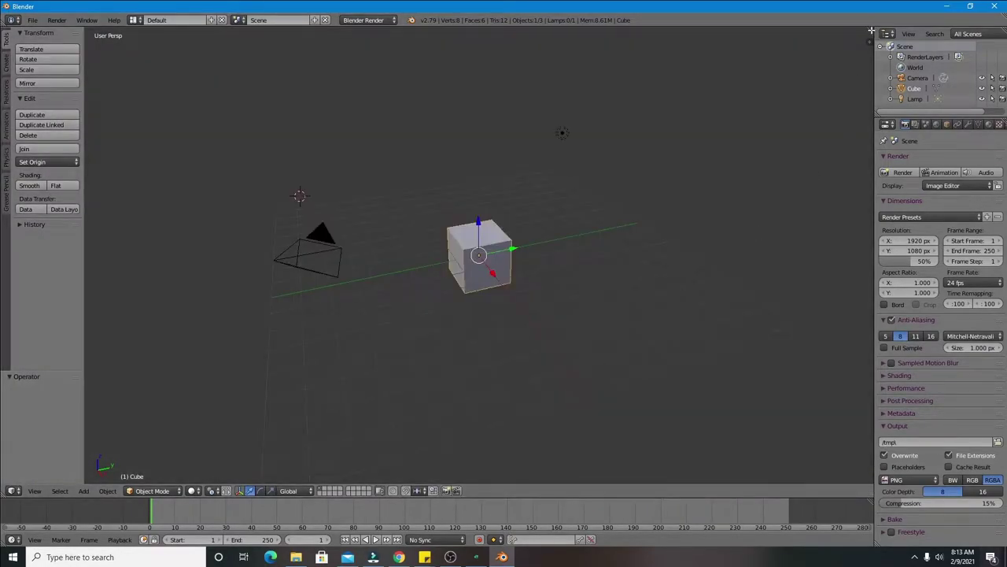
mouse_move(869, 31)
left_mouse_down()
mouse_move(578, 72)
mouse_move(450, 314)
left_mouse_up()
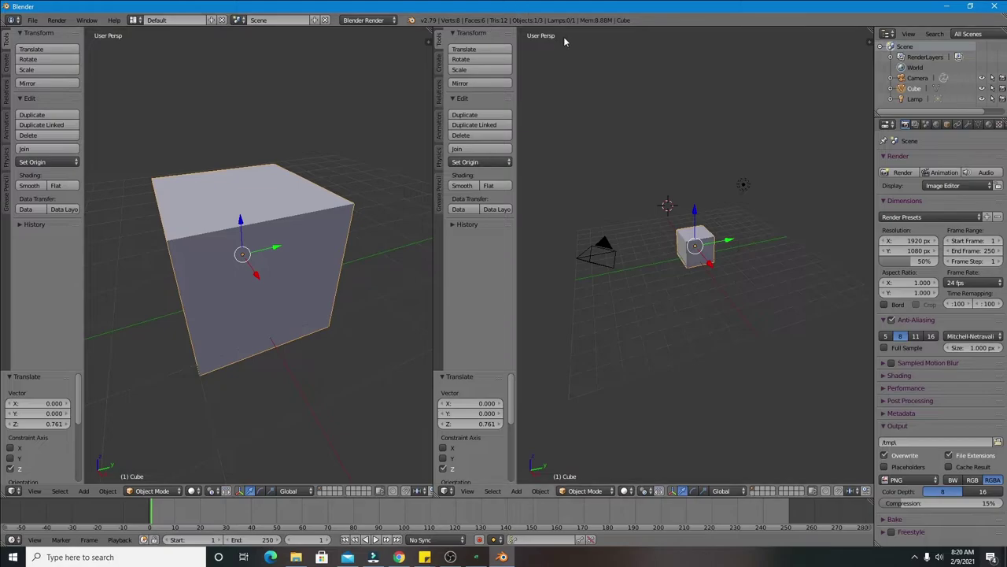
- Keep the right area as a 3D view and orbit the cube, briefly toggling Edit Mode
left_click(445, 491)
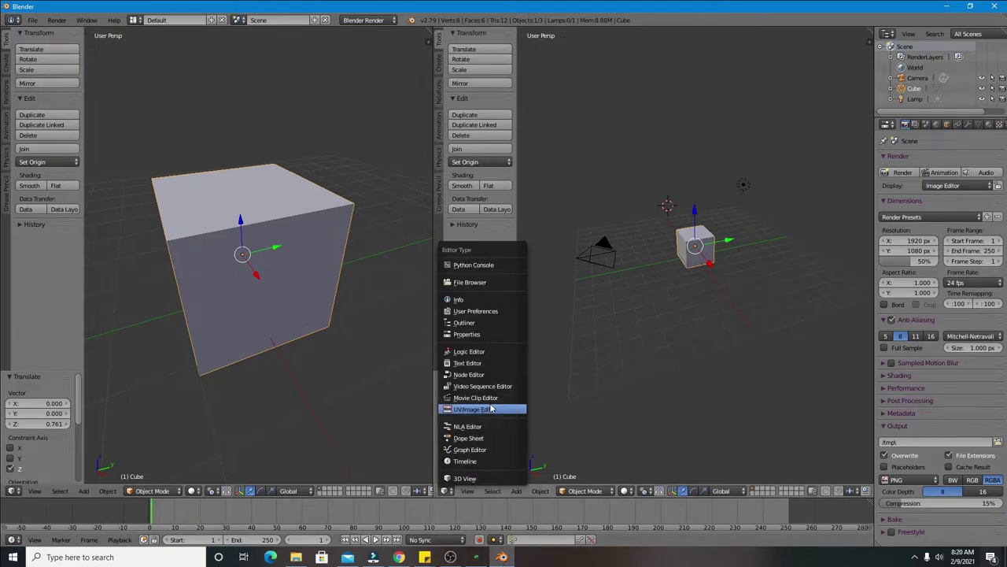
left_click(505, 478)
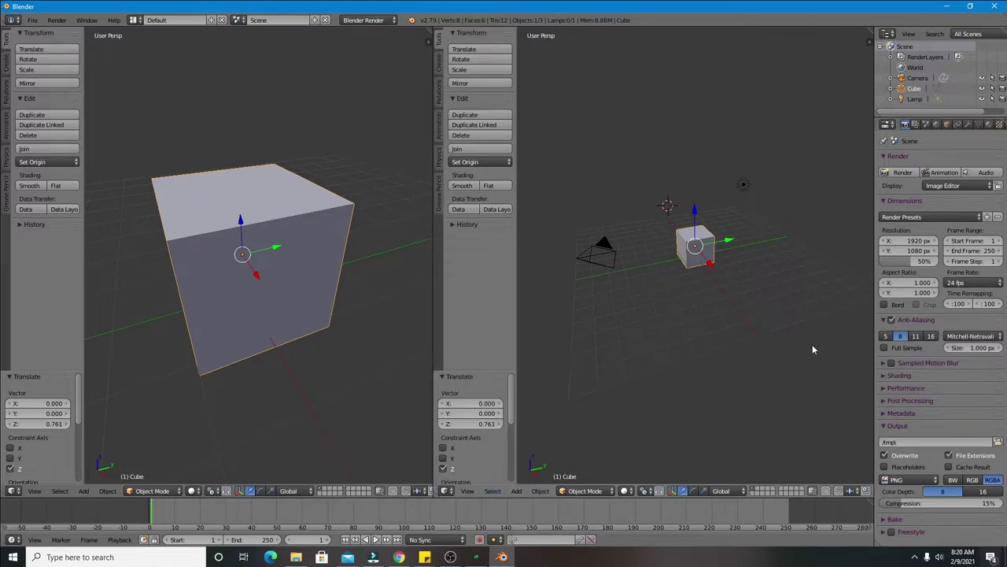
scroll(724, 221, "up", 2)
scroll(732, 260, "up", 2)
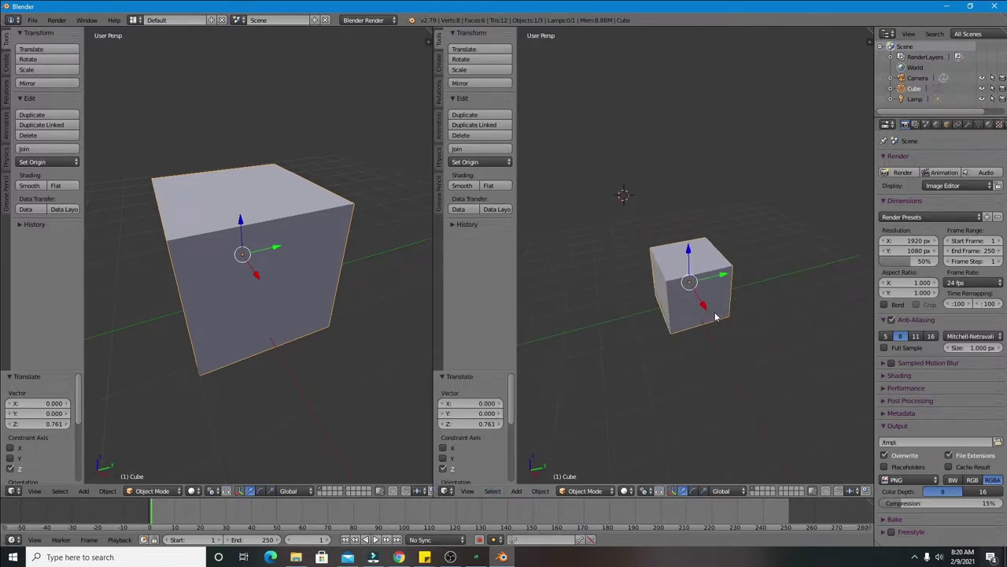
middle_click_drag(714, 314, 724, 310)
key("Tab")
mouse_move(814, 281)
middle_mouse_down()
mouse_move(740, 237)
mouse_move(541, 292)
middle_mouse_up()
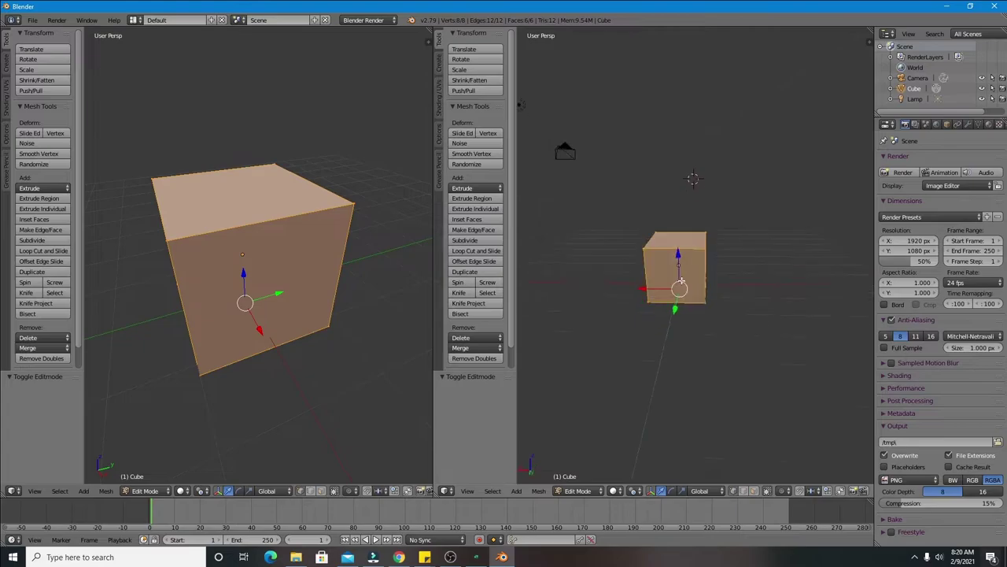
middle_click_drag(633, 288, 669, 283)
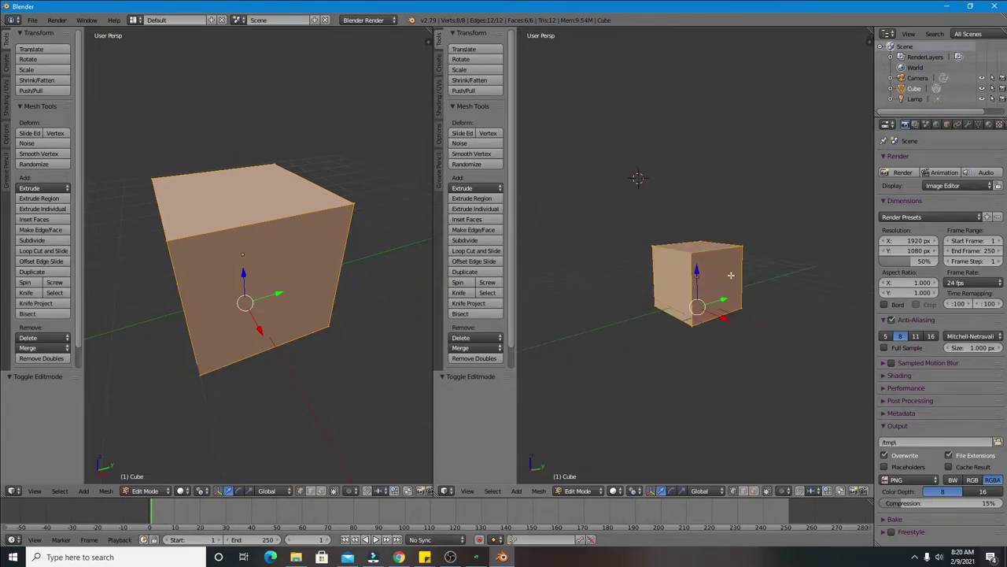
key("Tab")
- Switch the right-hand area's editor type to the UV/Image Editor
left_click(446, 490)
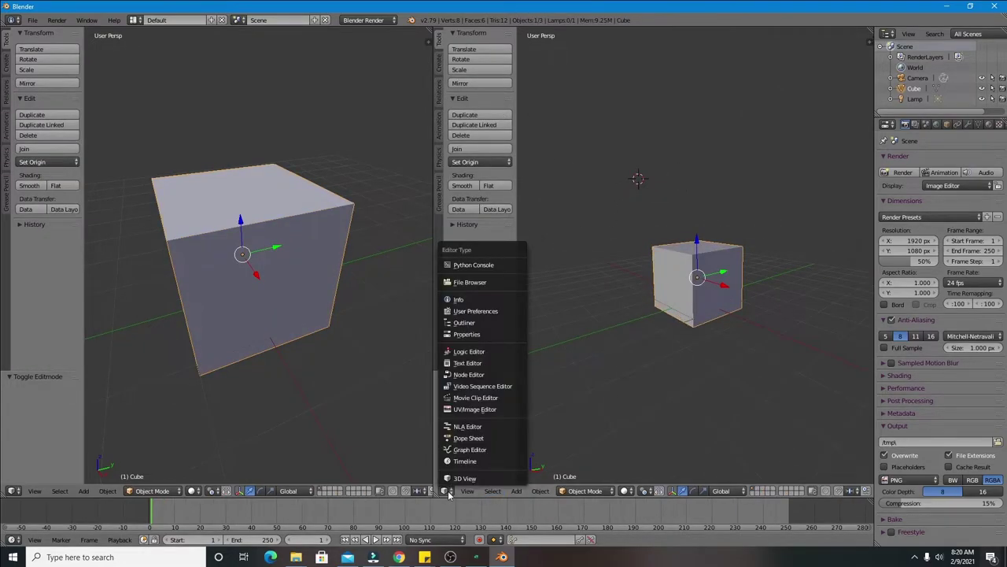
left_click(446, 490)
left_click(447, 491)
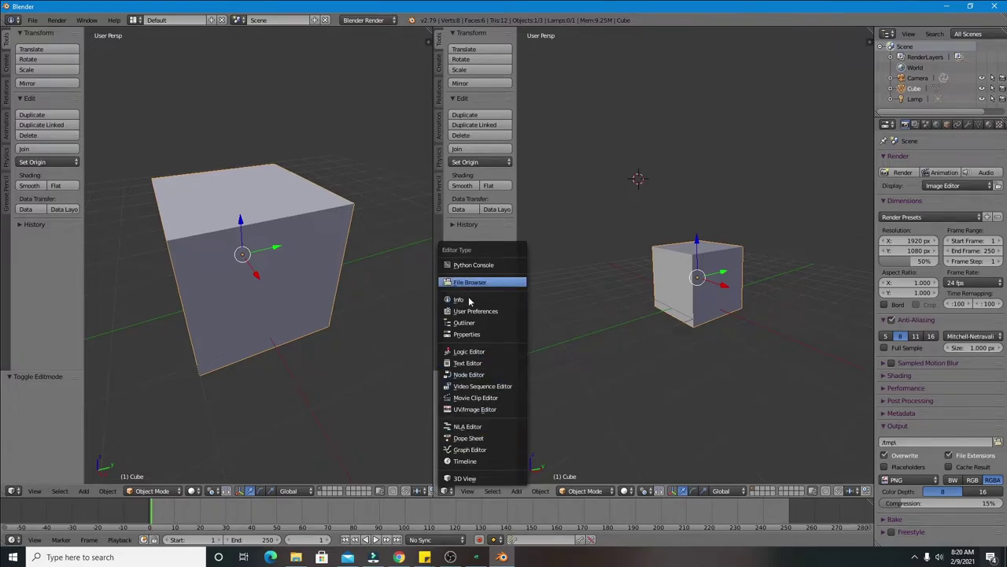
left_click(492, 411)
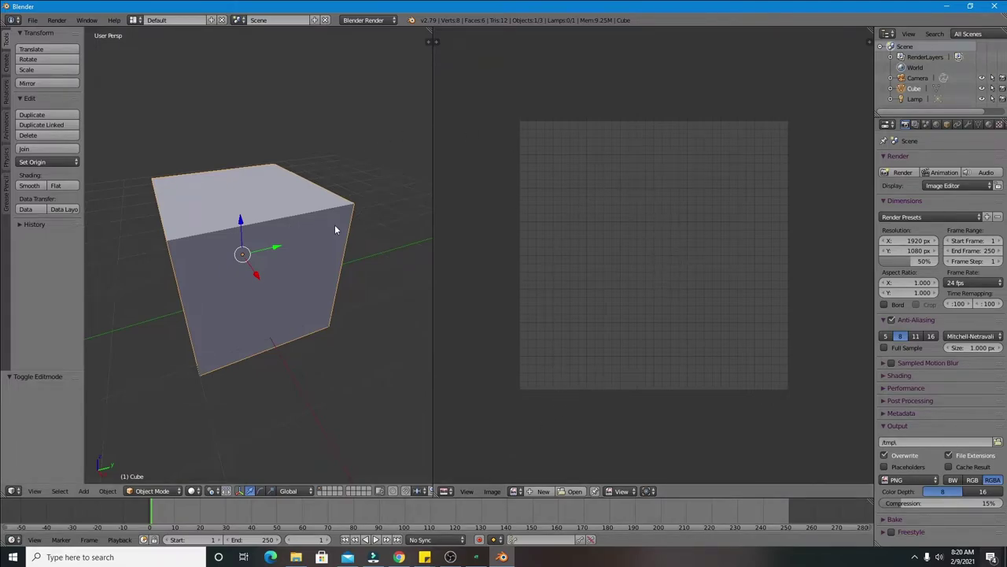
mouse_move(349, 248)
middle_mouse_down()
mouse_move(313, 229)
mouse_move(331, 236)
middle_mouse_up()
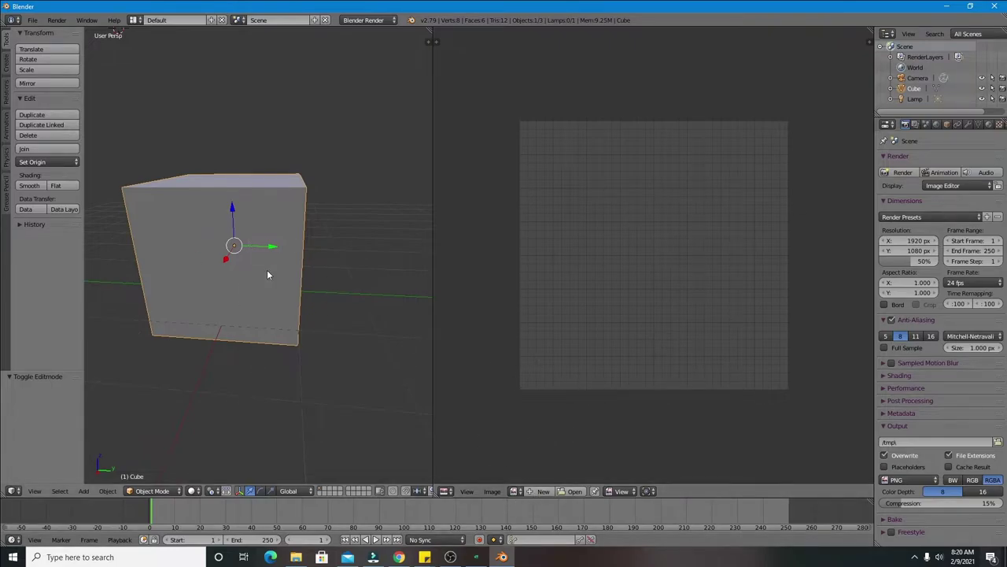
mouse_move(267, 274)
middle_mouse_down()
mouse_move(243, 302)
mouse_move(268, 315)
middle_mouse_up()
left_click(540, 491)
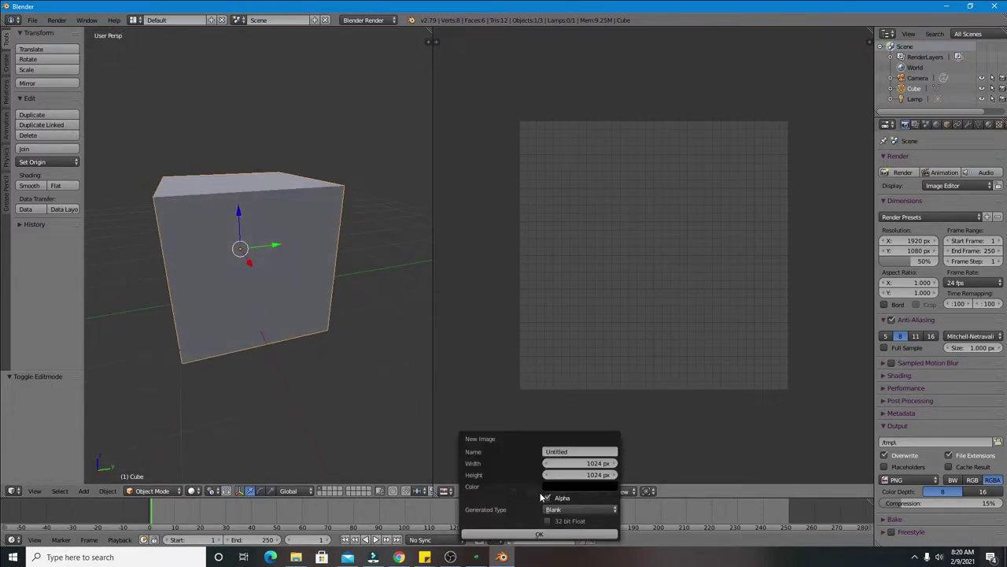
left_click(566, 451)
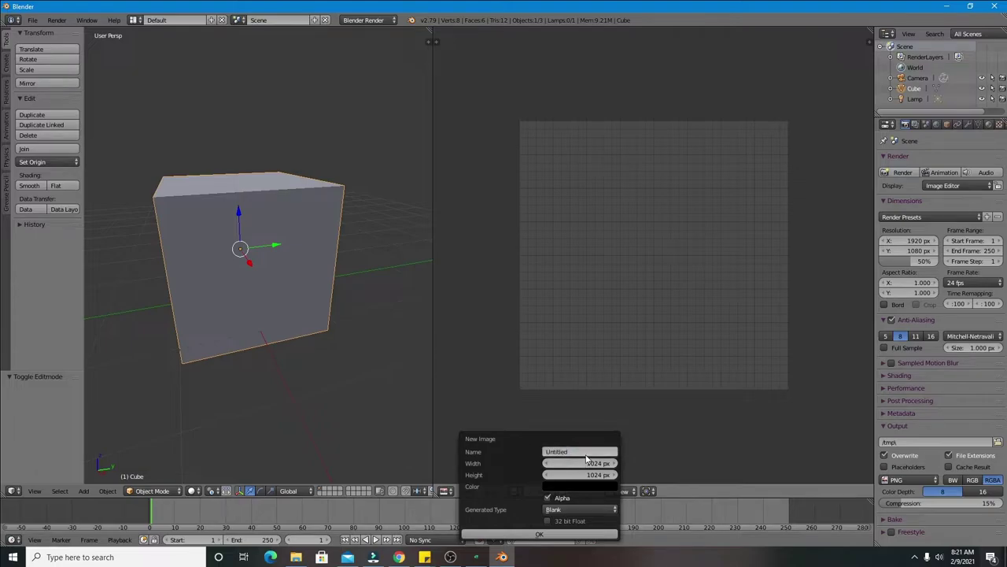
left_click(570, 449)
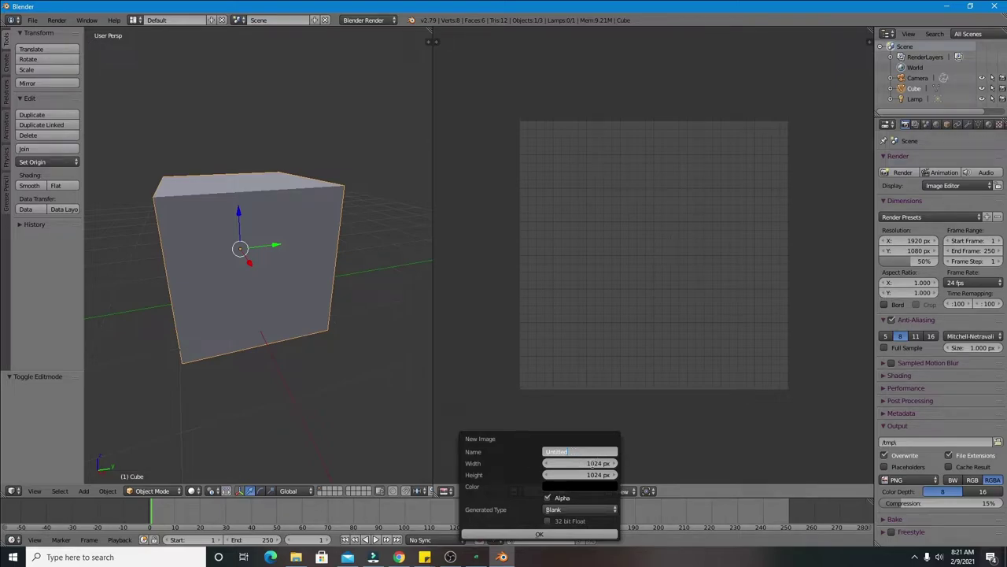
key("Return")
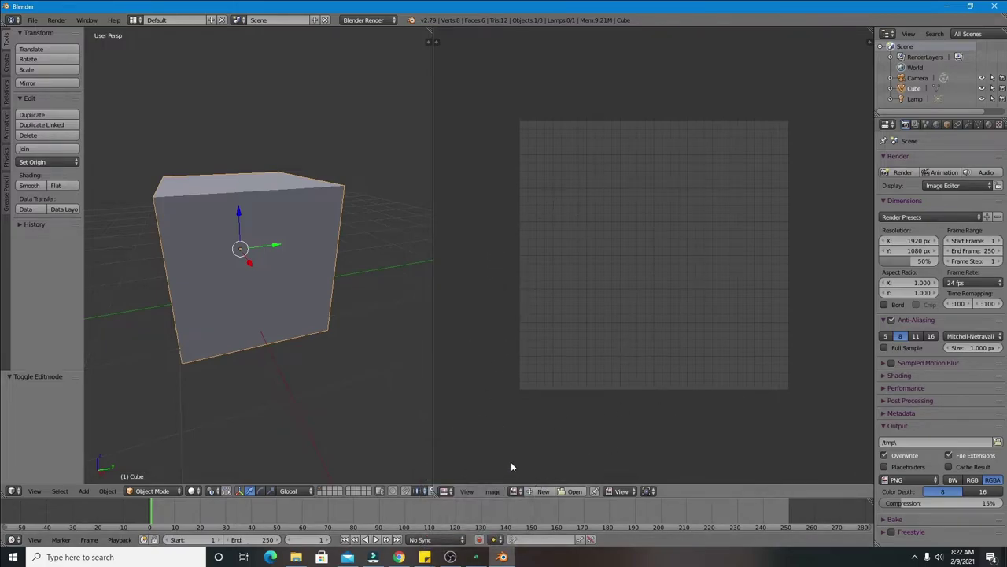
left_click(575, 491)
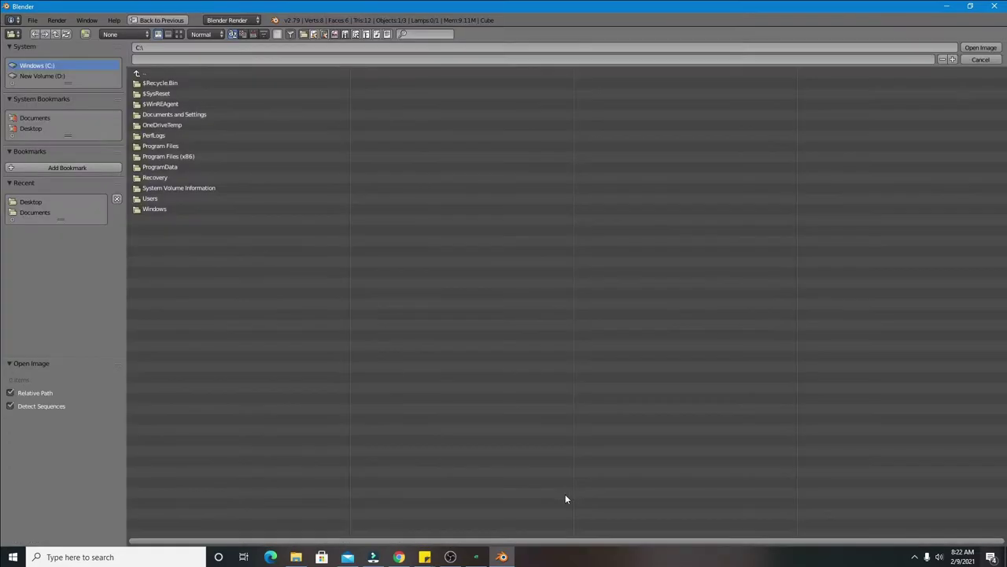
left_click(980, 60)
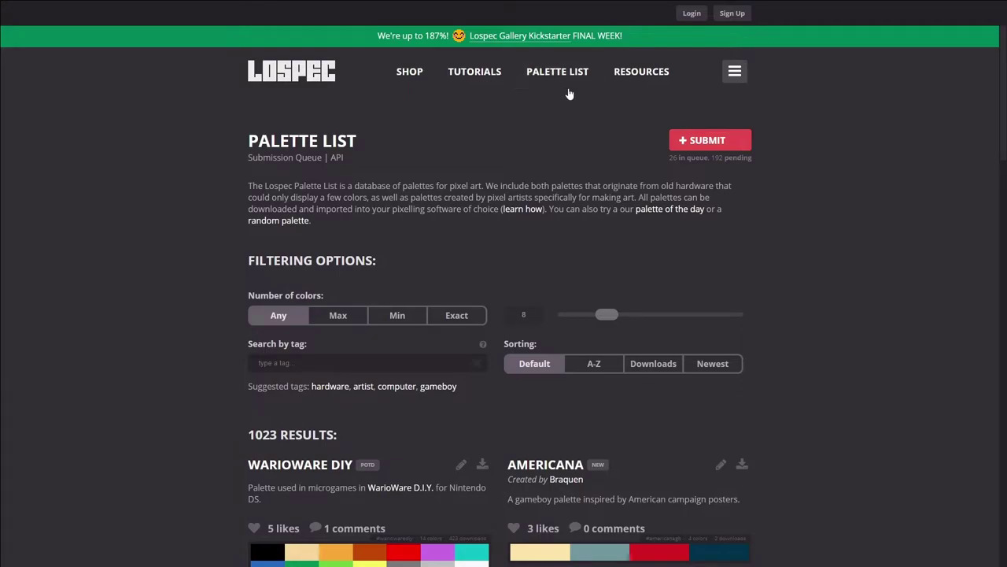
scroll(492, 275, "down", 3)
scroll(501, 265, "down", 3)
scroll(507, 236, "down", 3)
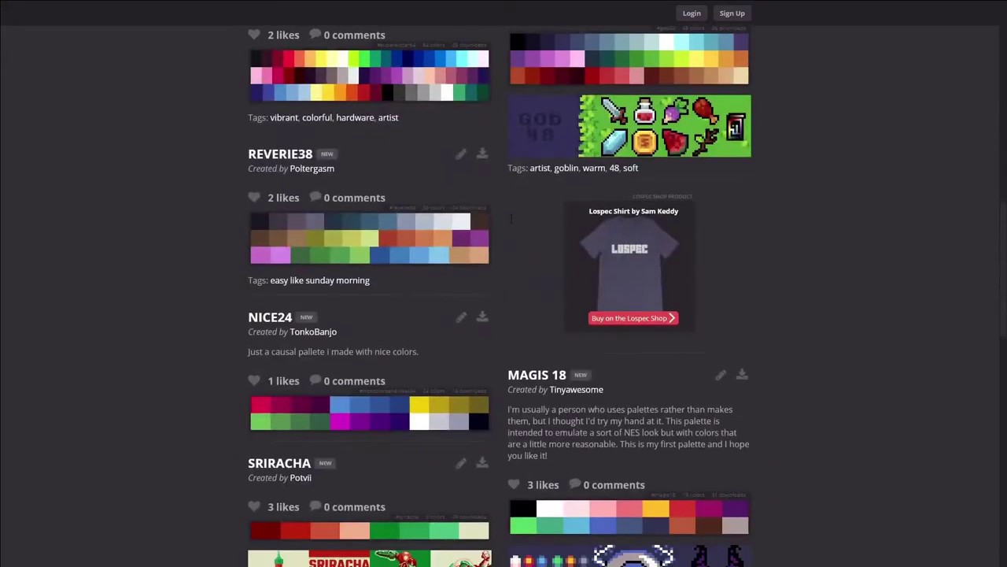
scroll(511, 219, "down", 3)
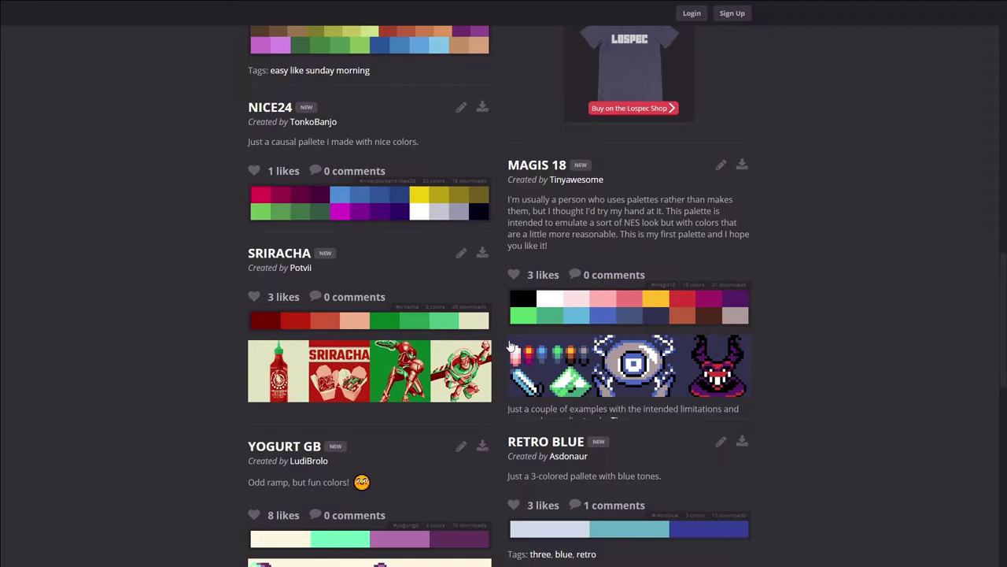
scroll(510, 346, "down", 2)
scroll(778, 333, "down", 2)
scroll(747, 332, "down", 2)
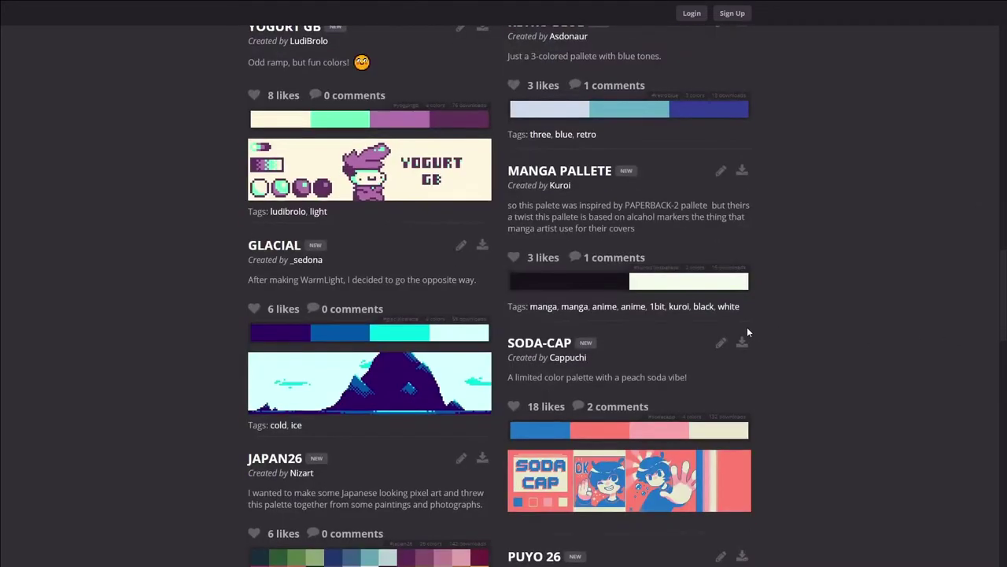
scroll(747, 327, "down", 3)
scroll(787, 315, "down", 3)
scroll(811, 311, "up", 2)
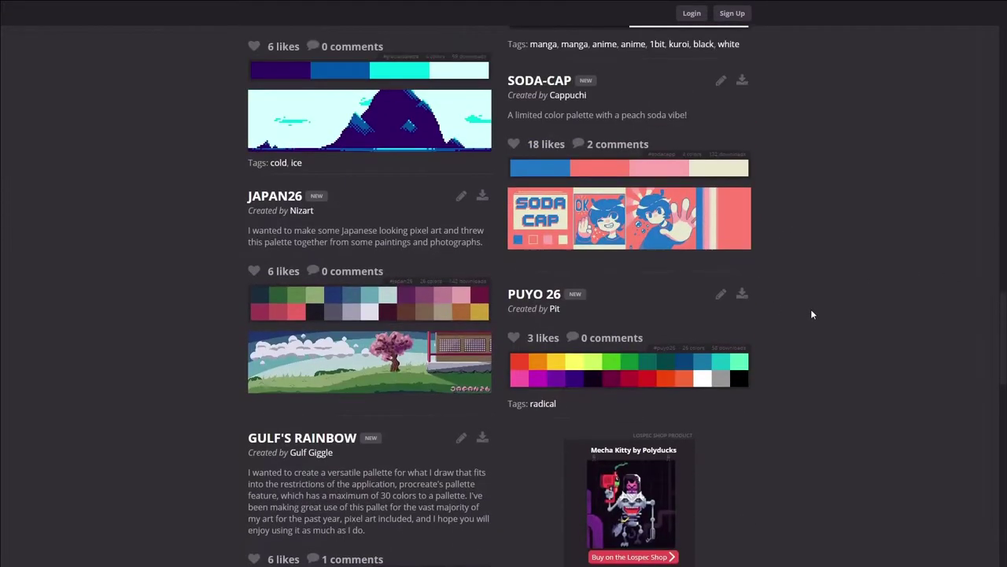
scroll(812, 314, "up", 1)
scroll(813, 313, "up", 6)
scroll(812, 313, "up", 2)
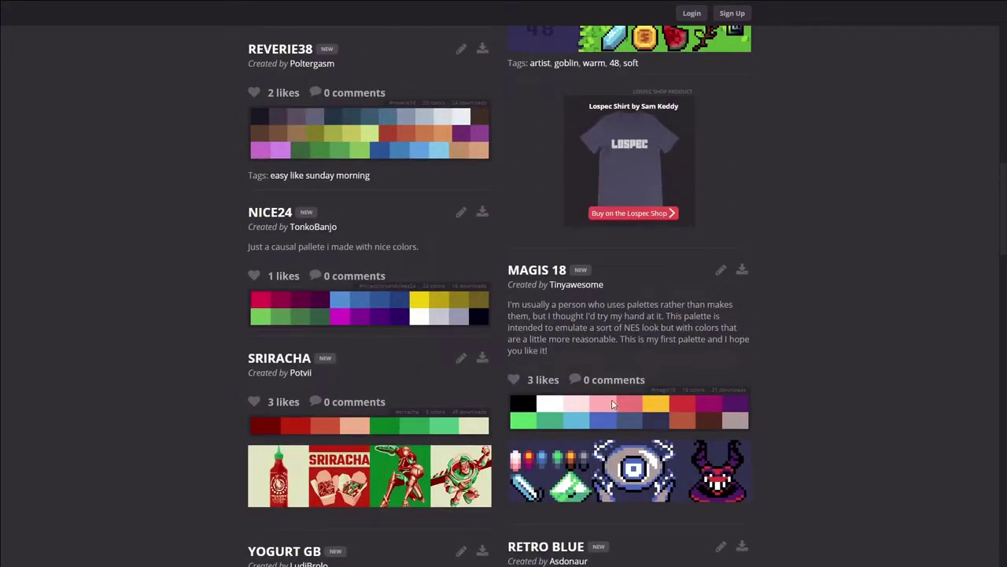
mouse_move(533, 472)
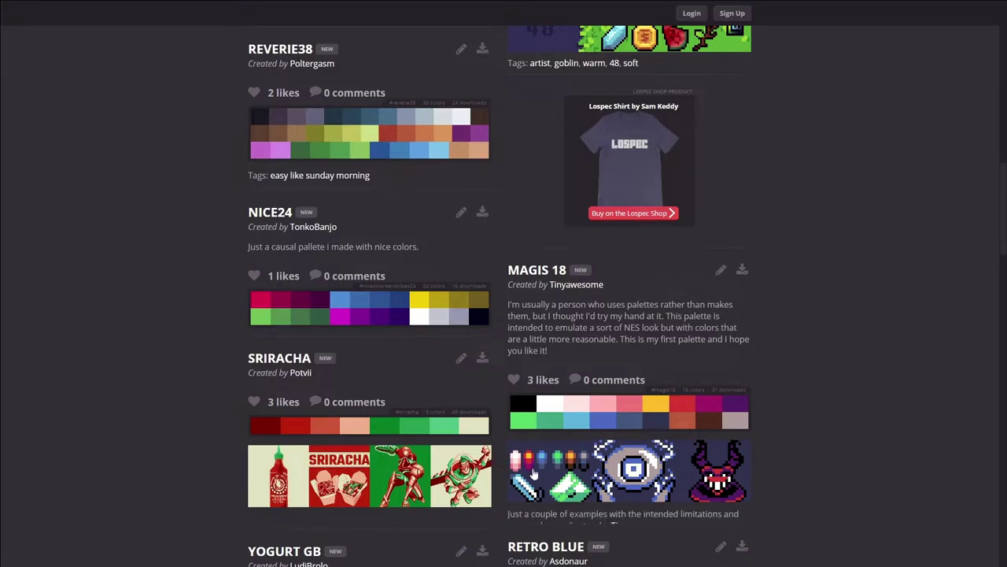
scroll(495, 455, "up", 2)
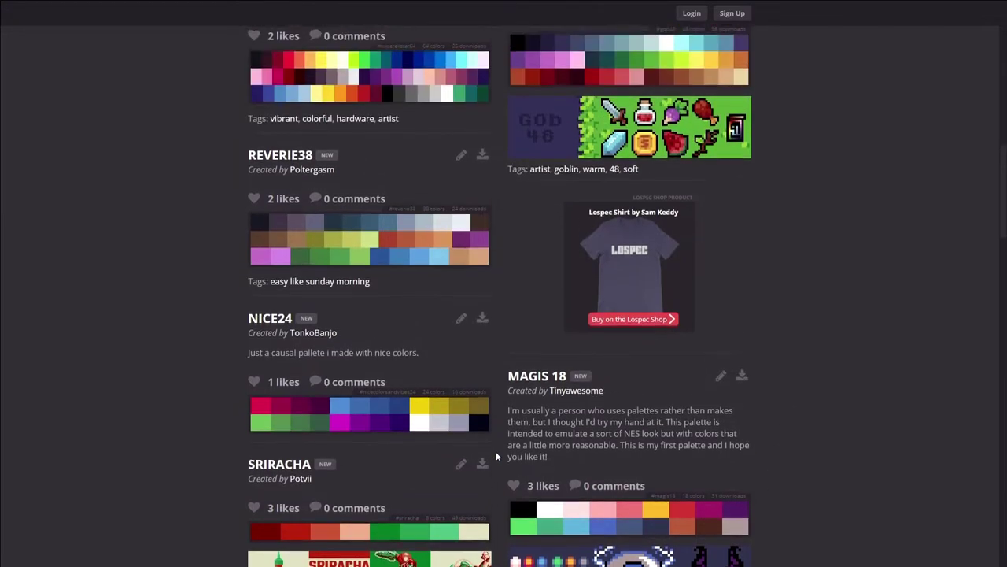
scroll(496, 455, "up", 3)
scroll(496, 455, "up", 1)
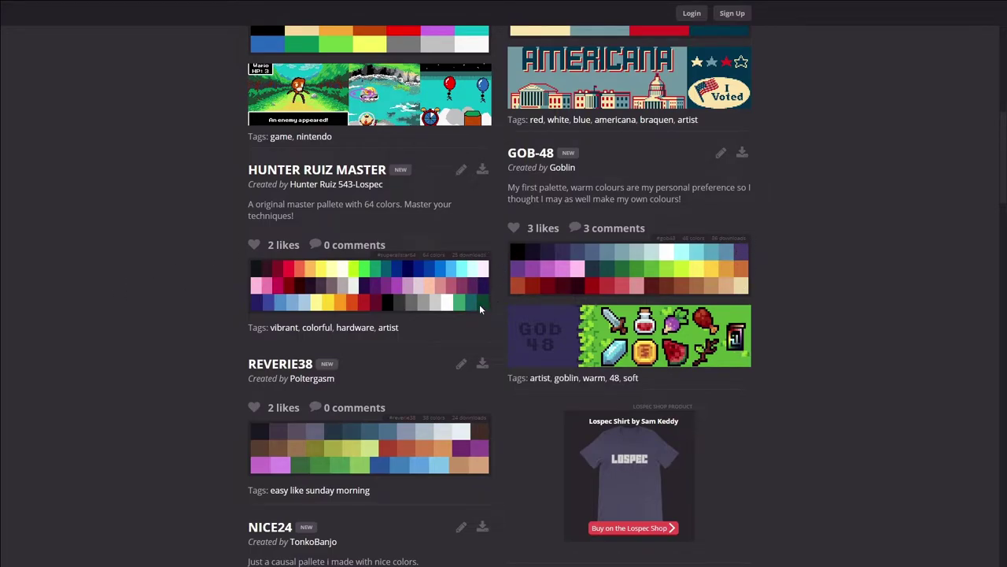
scroll(795, 344, "down", 3)
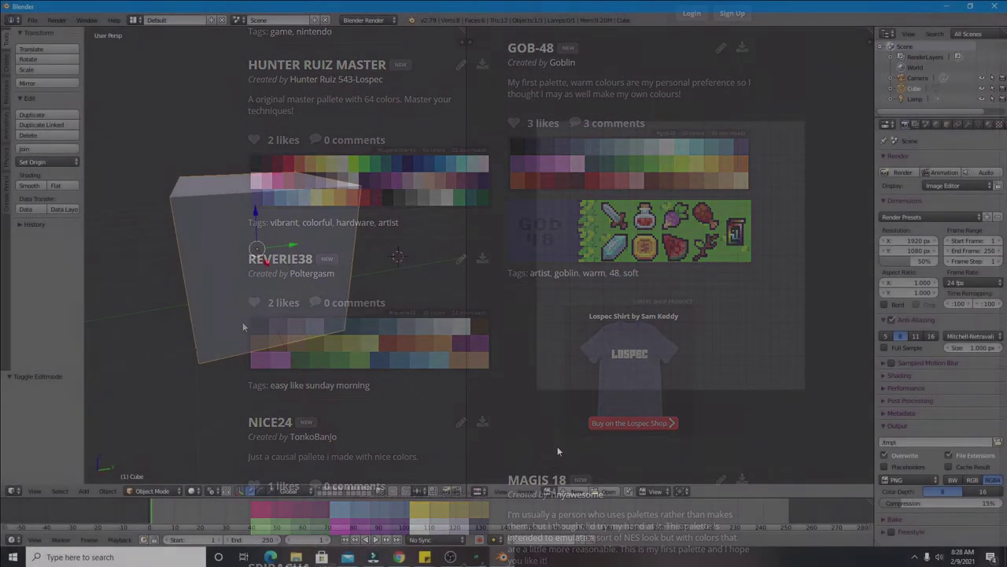
- Load gob-48-32x.png from D:\Unity Projects\Color Palets into the image editor
left_click(607, 491)
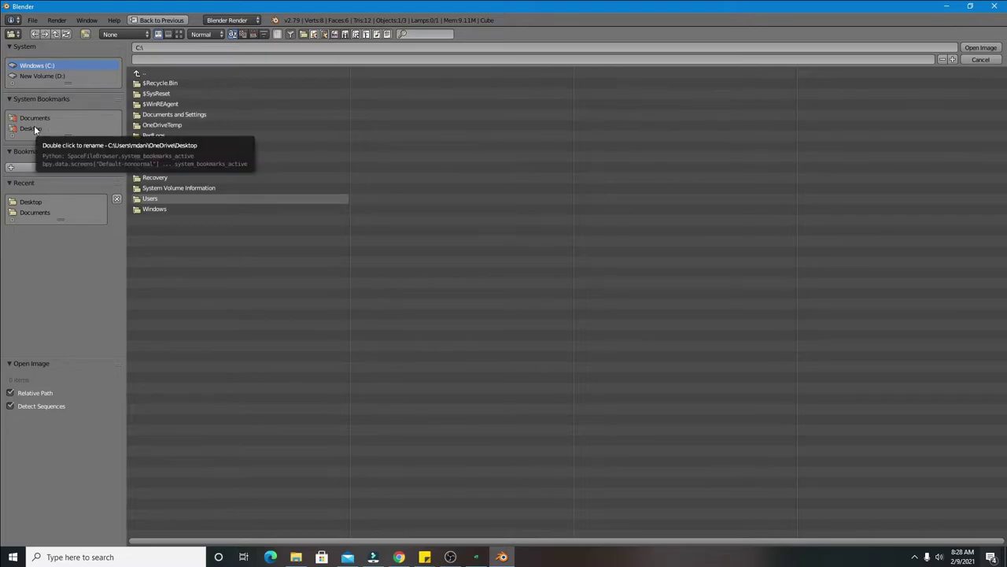
left_click(33, 76)
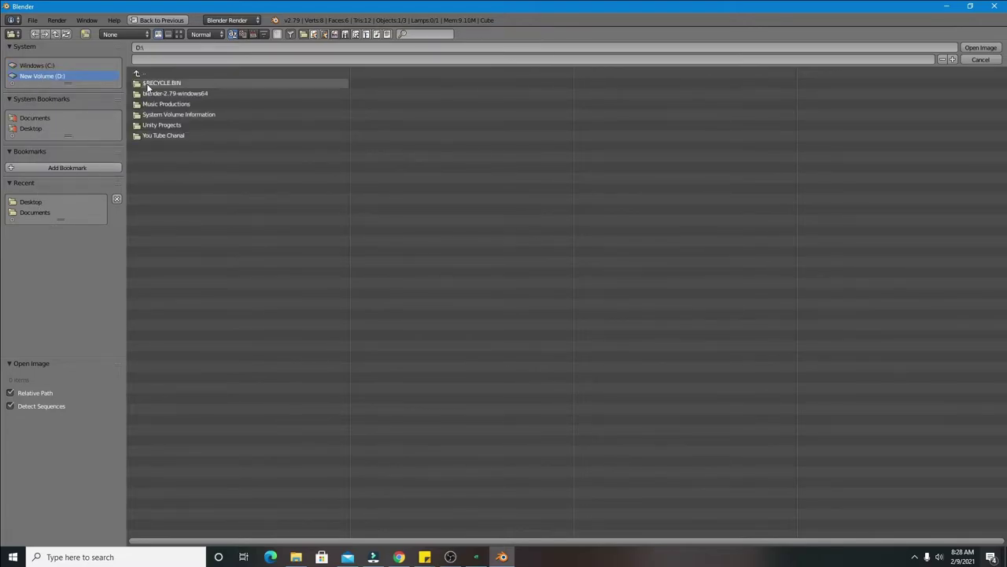
double_click(175, 126)
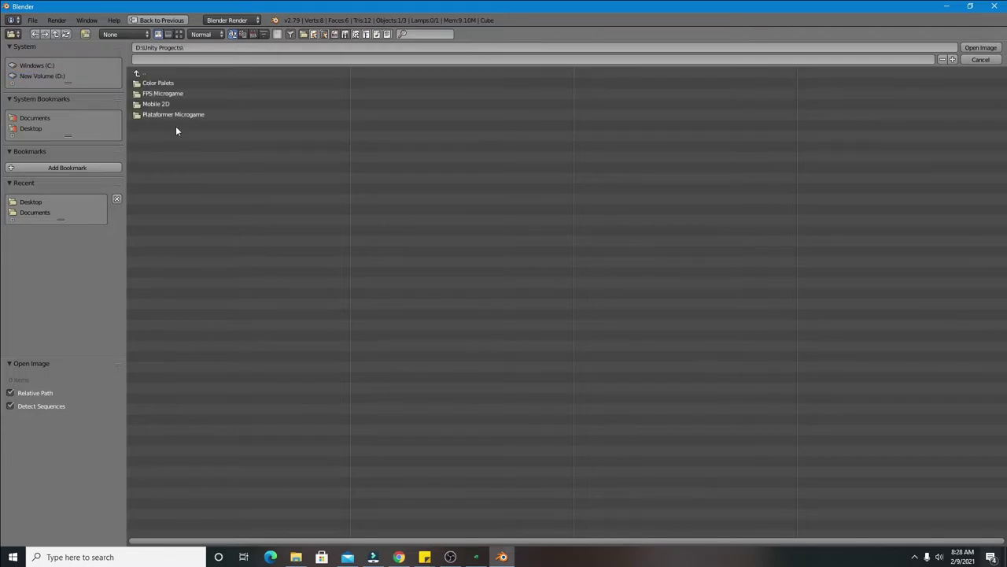
double_click(181, 83)
double_click(184, 83)
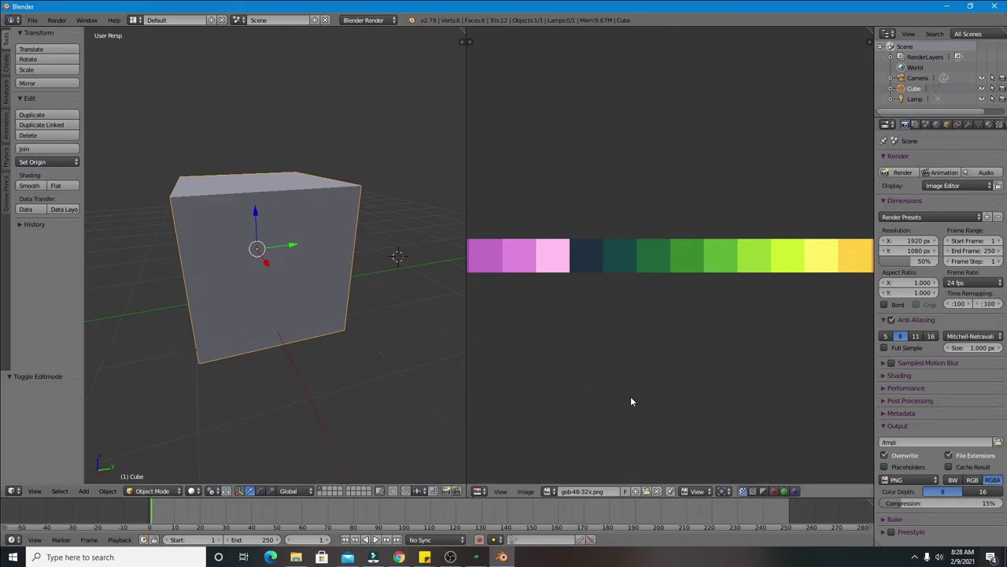
scroll(626, 278, "down", 1)
scroll(627, 279, "down", 2)
scroll(627, 279, "down", 1)
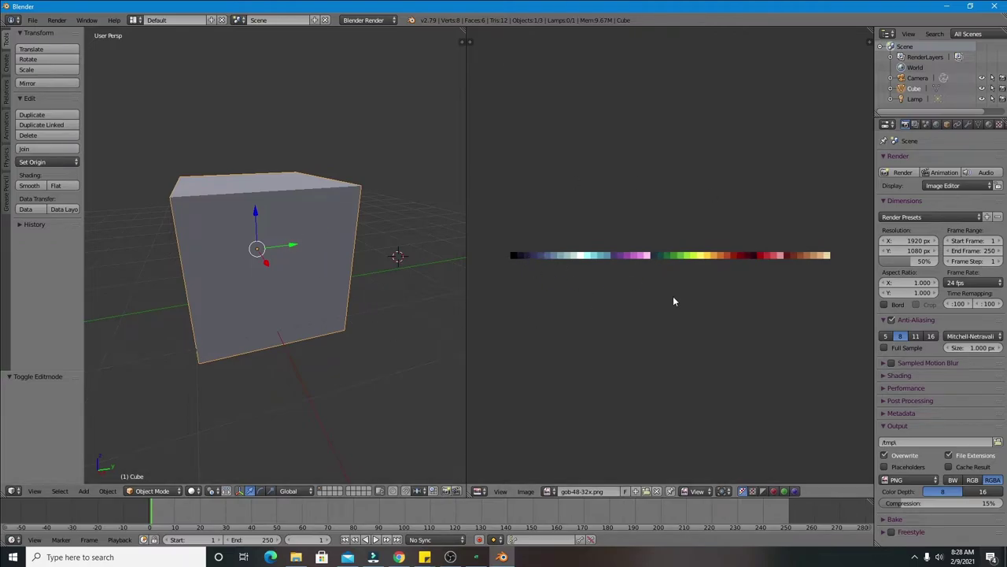
scroll(652, 196, "down", 1)
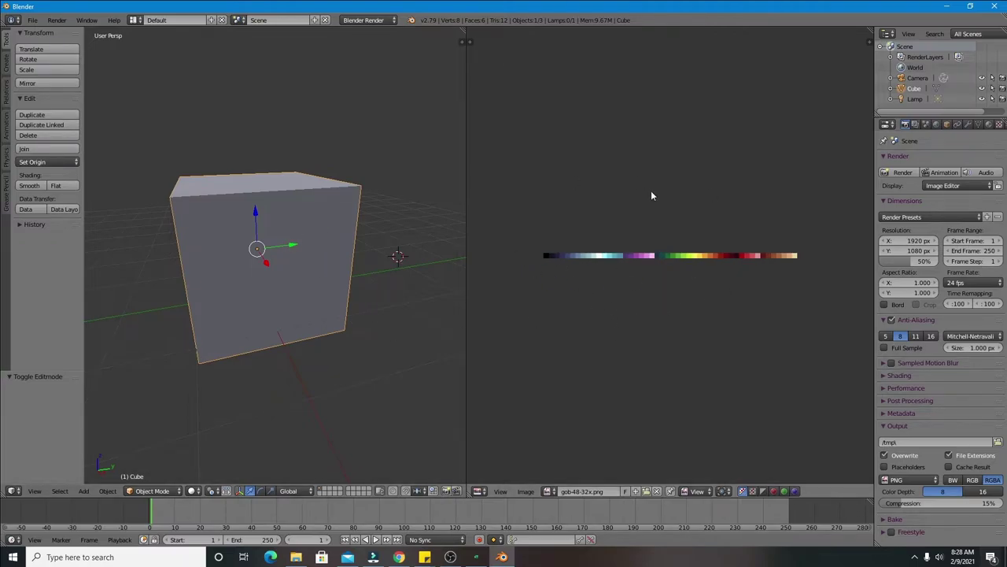
scroll(623, 275, "up", 2)
scroll(712, 295, "down", 1)
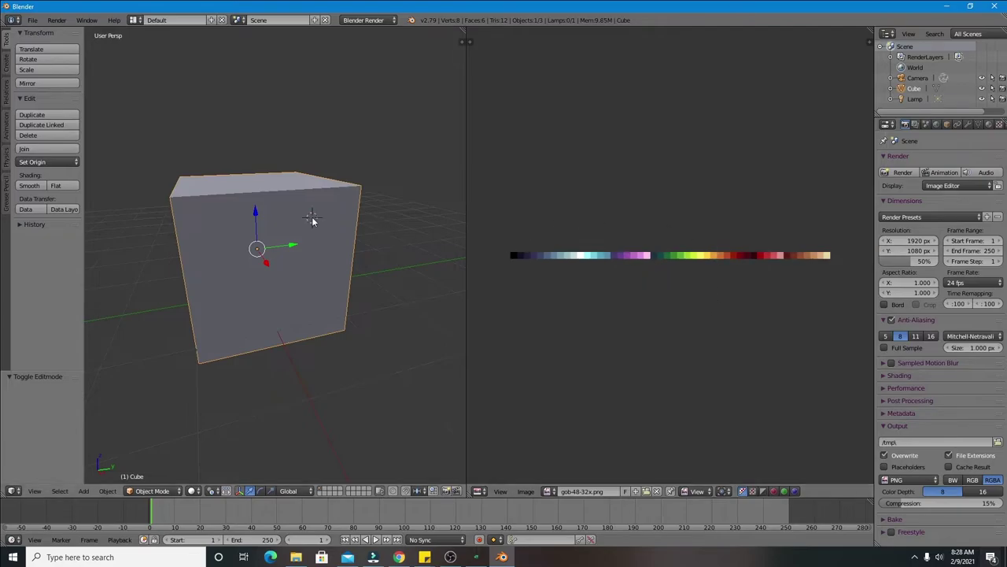
left_click(274, 221)
- Hide the tool shelf, view the cube's side, enter Edit Mode and bring up UV Mapping
key("t")
key("t")
key("t")
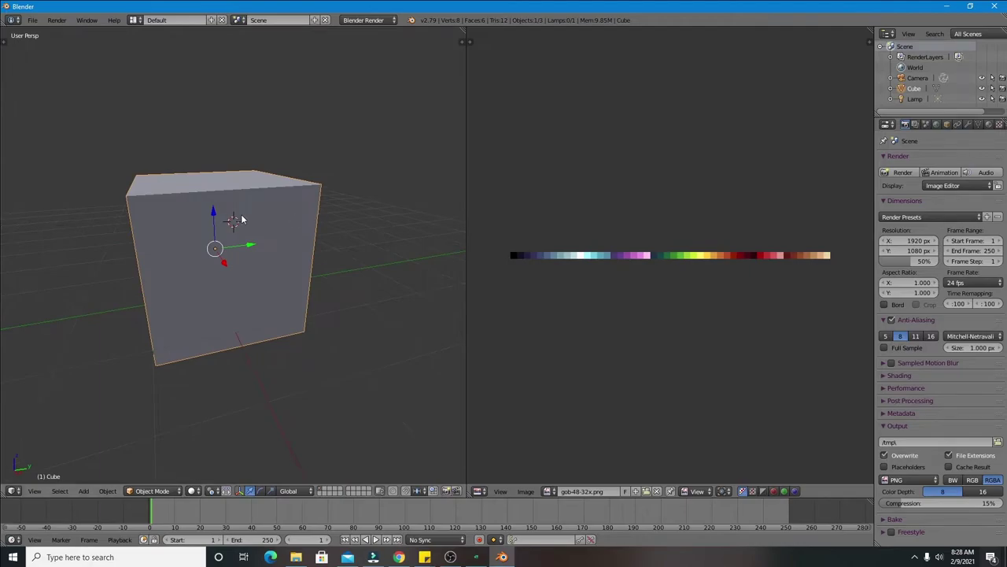
scroll(305, 182, "up", 3)
middle_click_drag(305, 182, 311, 197)
scroll(434, 172, "down", 3)
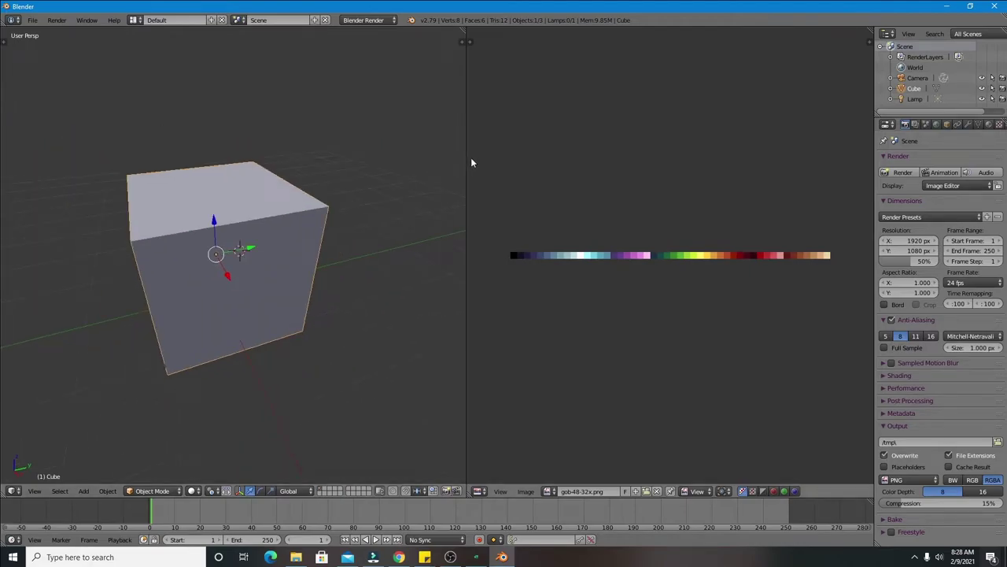
left_click_drag(467, 162, 473, 165)
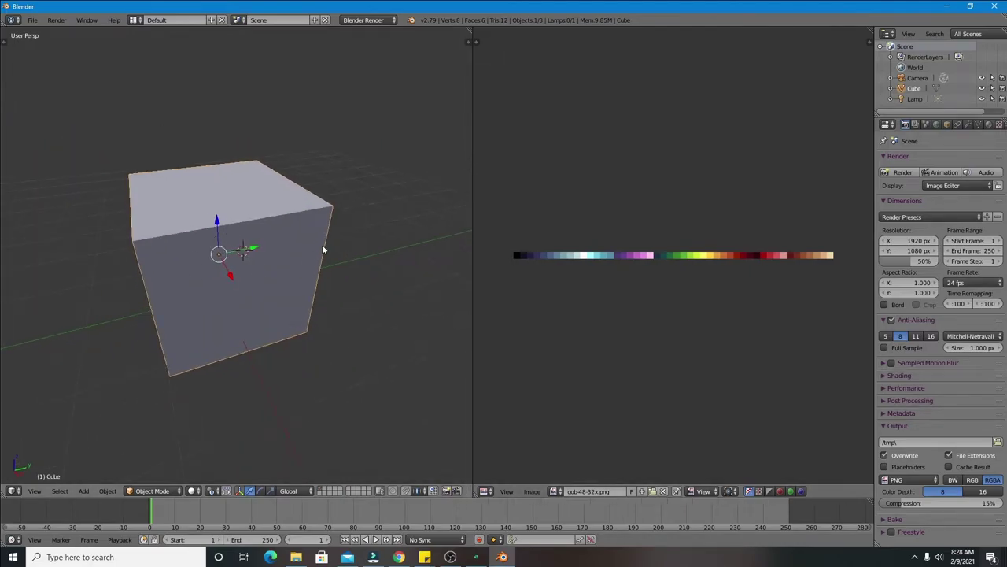
middle_click_drag(245, 256, 294, 251)
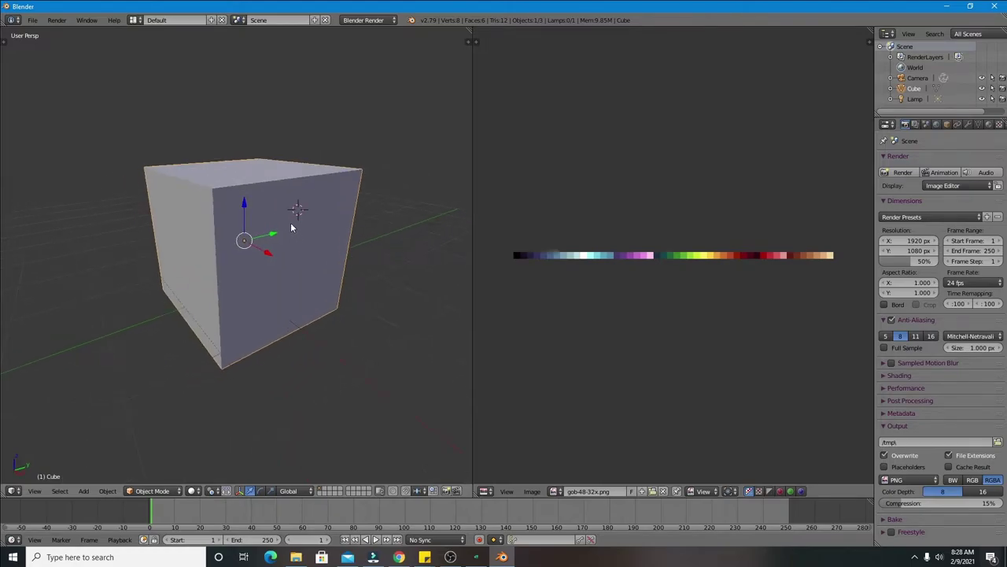
key("Tab")
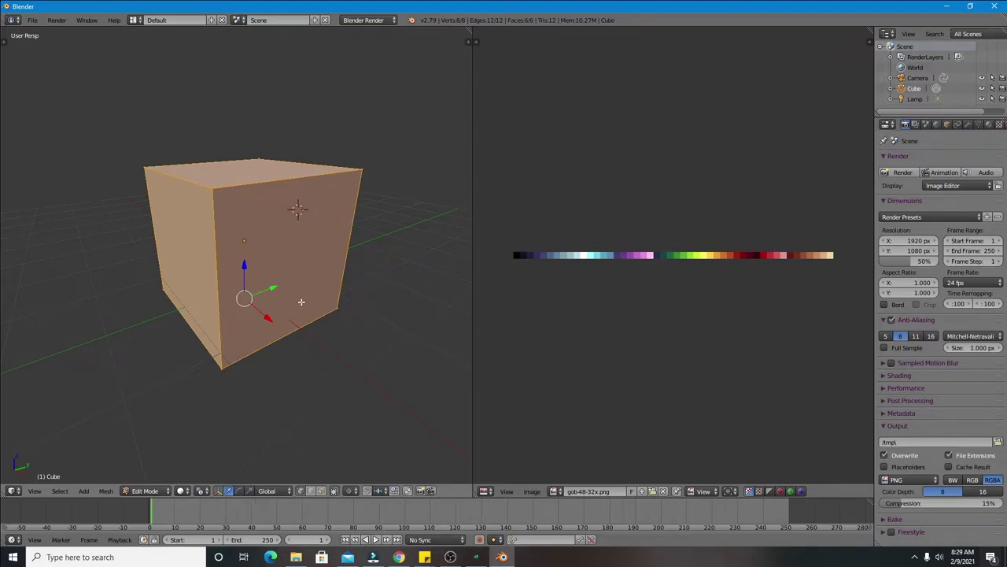
key("u")
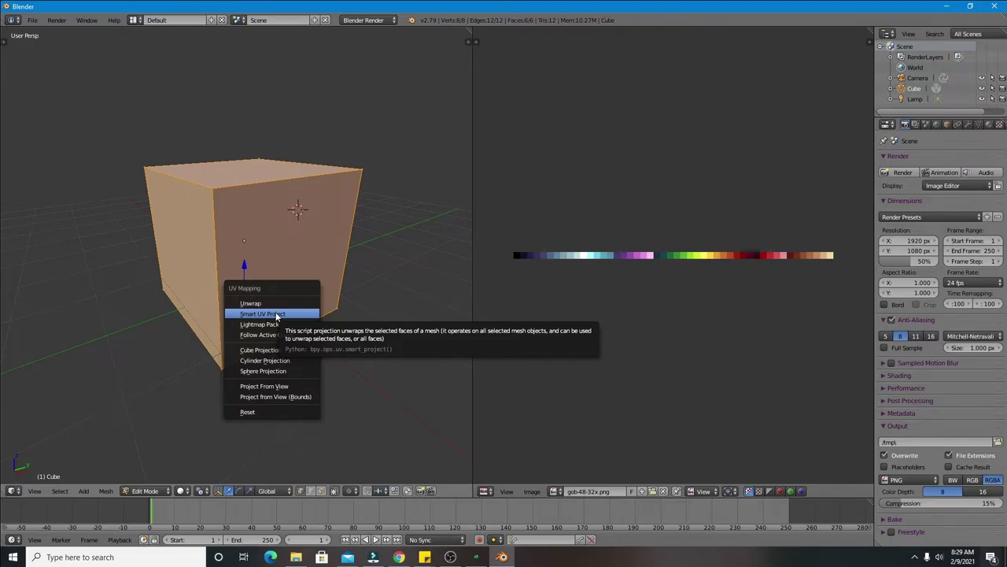
- Unwrap the cube and scale its UVs down, narrowing them along the X axis
left_click(260, 304)
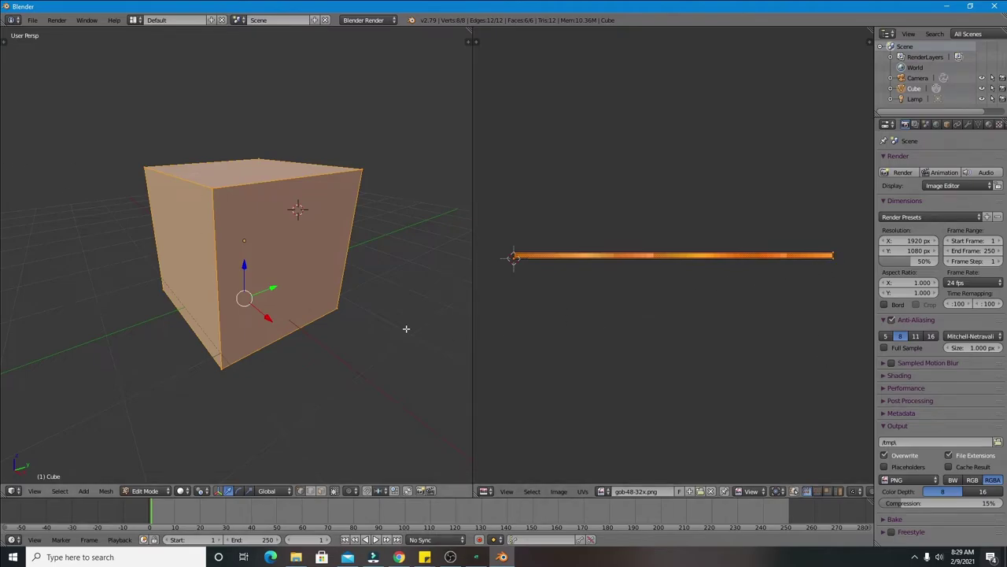
key("s")
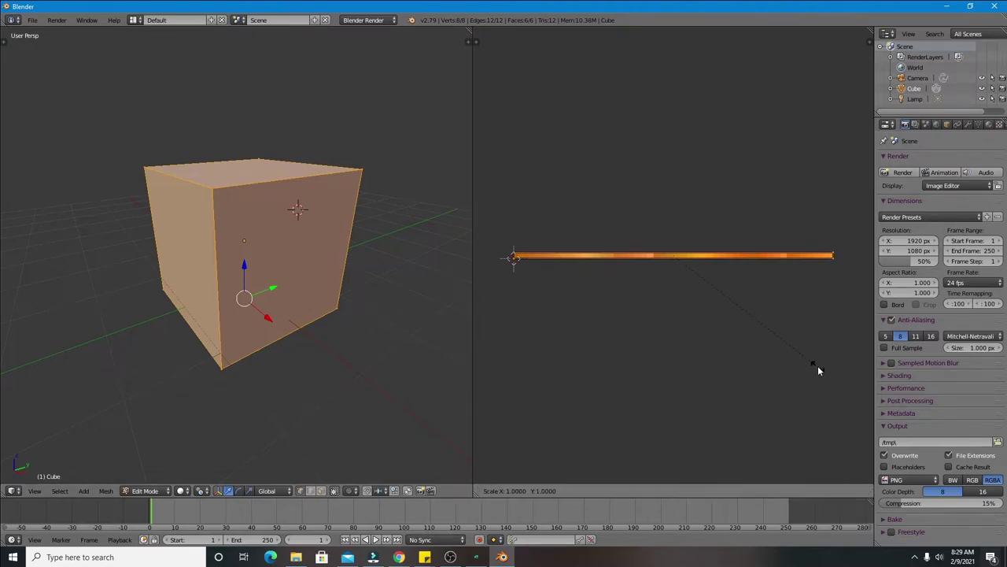
left_click(818, 368)
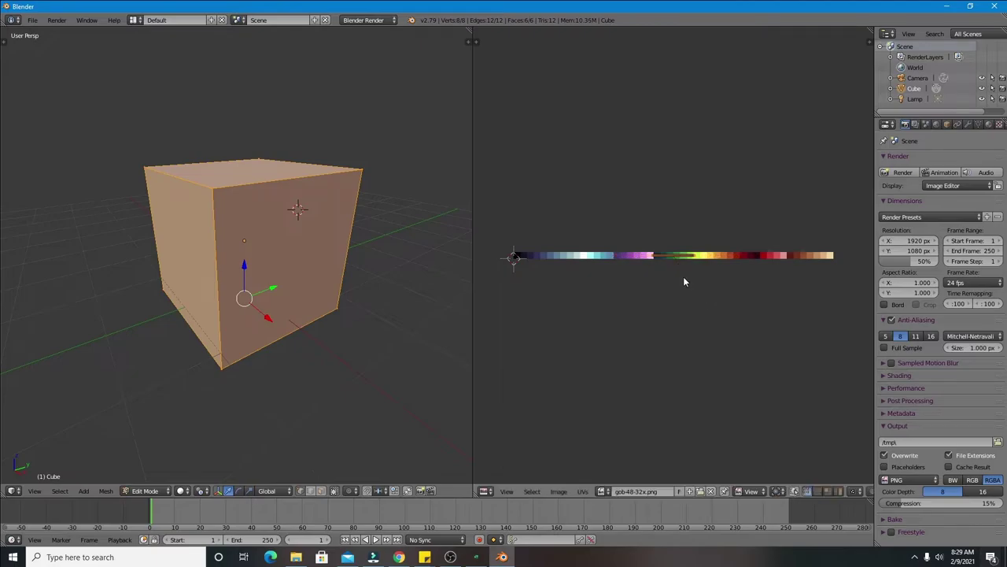
key("g")
left_click(719, 273)
key("s")
key("x")
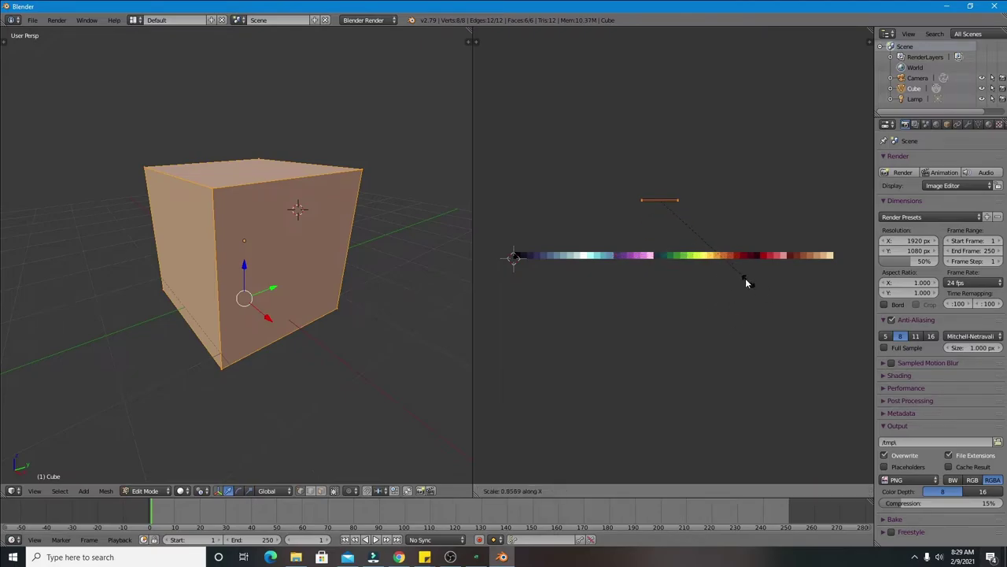
left_click(660, 208)
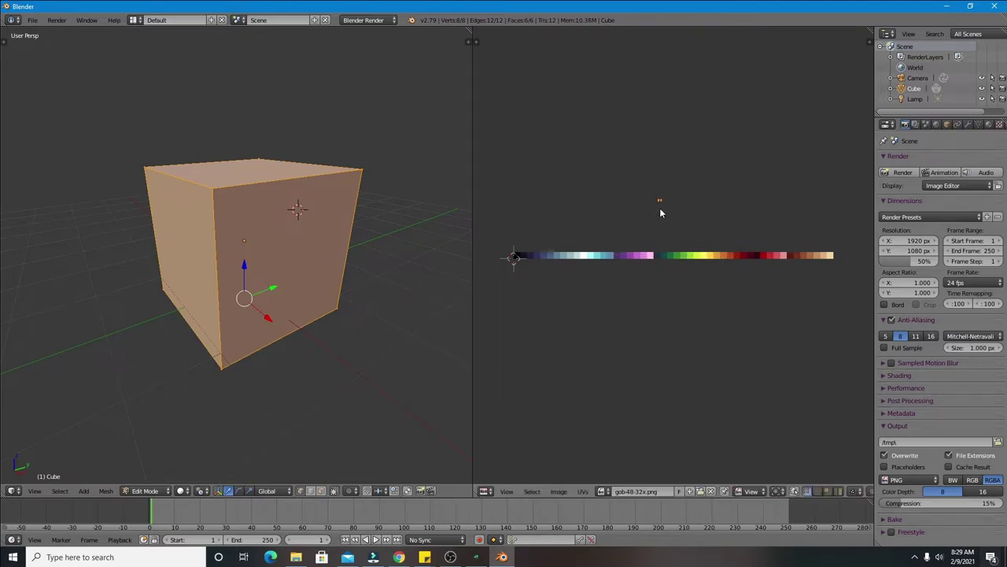
- Move the tiny UV island above the palette and widen the image editor
key("g")
left_click(682, 258)
key("Left")
scroll(669, 253, "up", 2)
scroll(653, 255, "up", 2)
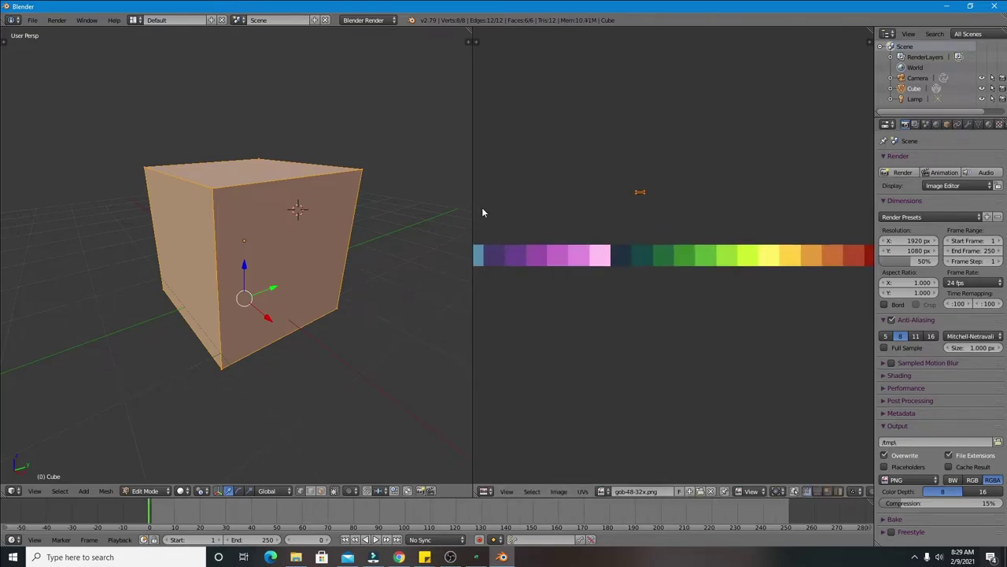
left_click_drag(472, 213, 277, 225)
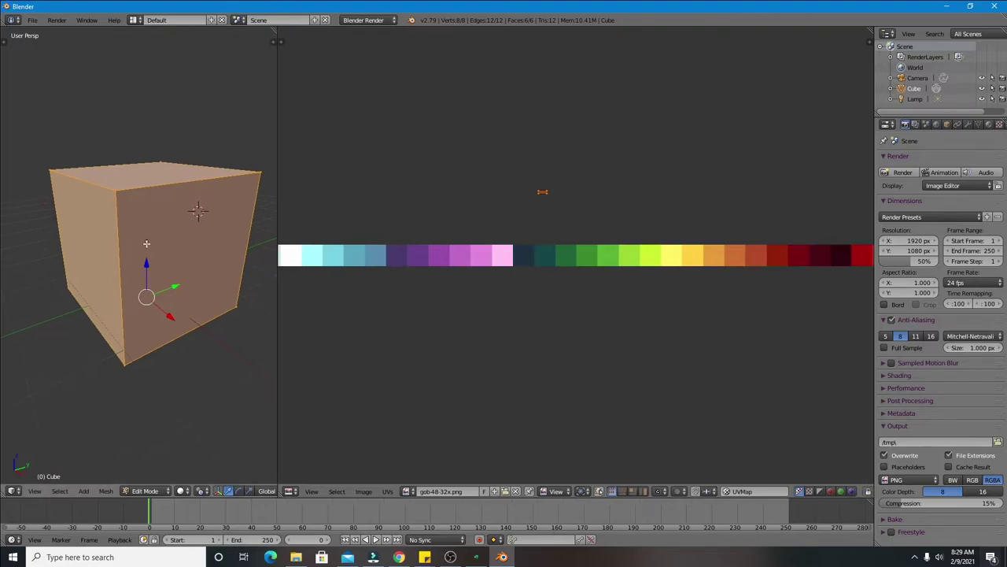
middle_click_drag(146, 244, 161, 237)
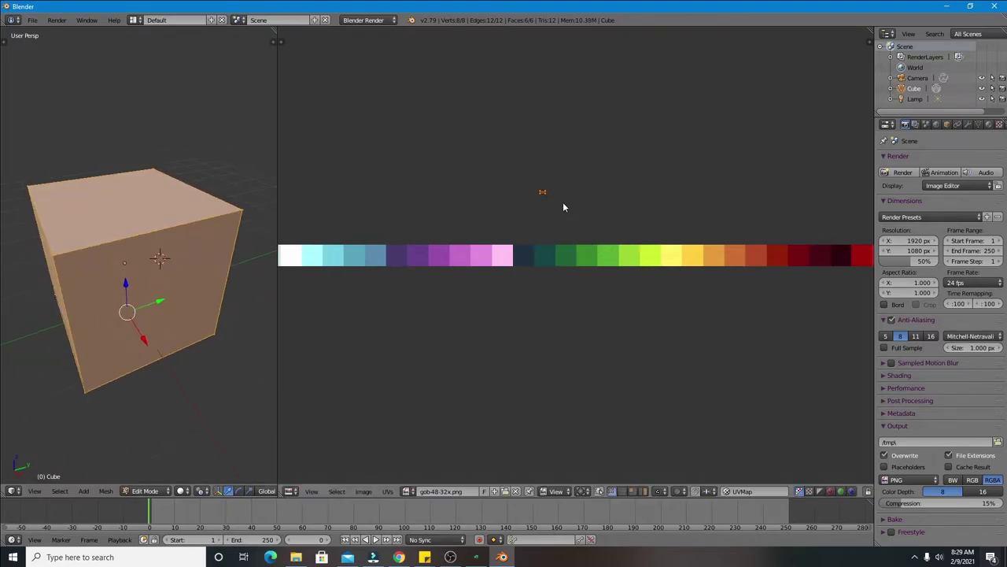
- Try picking the cube's top and front faces, clicking between the 3D view and UV editor
left_click(504, 206)
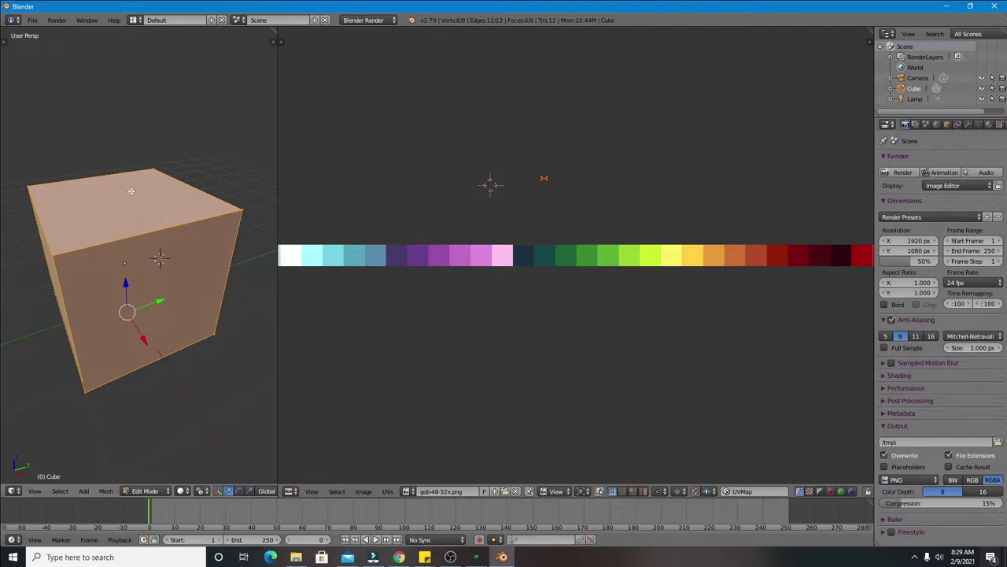
left_click(113, 228)
left_click(568, 192)
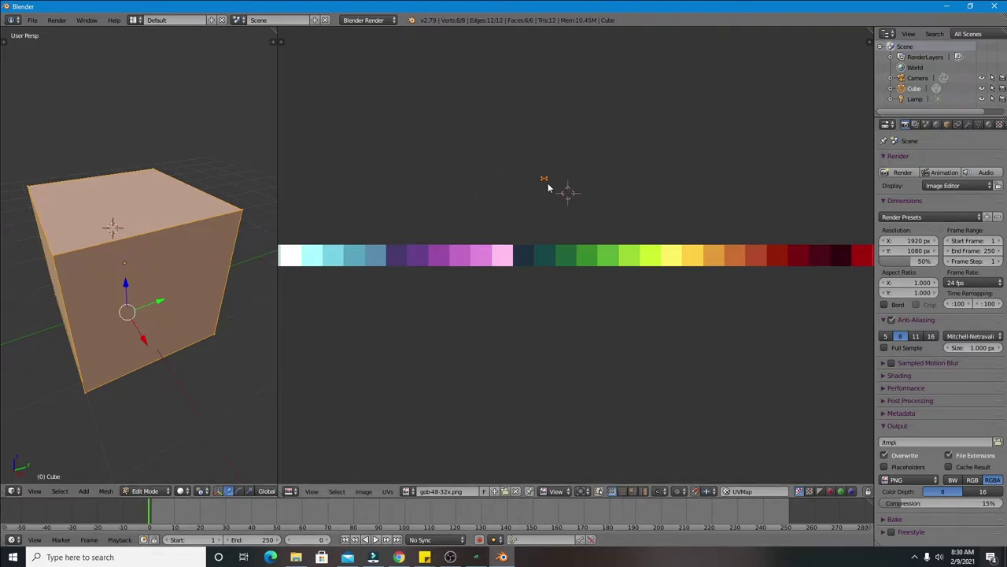
left_click(401, 207)
left_click(144, 218)
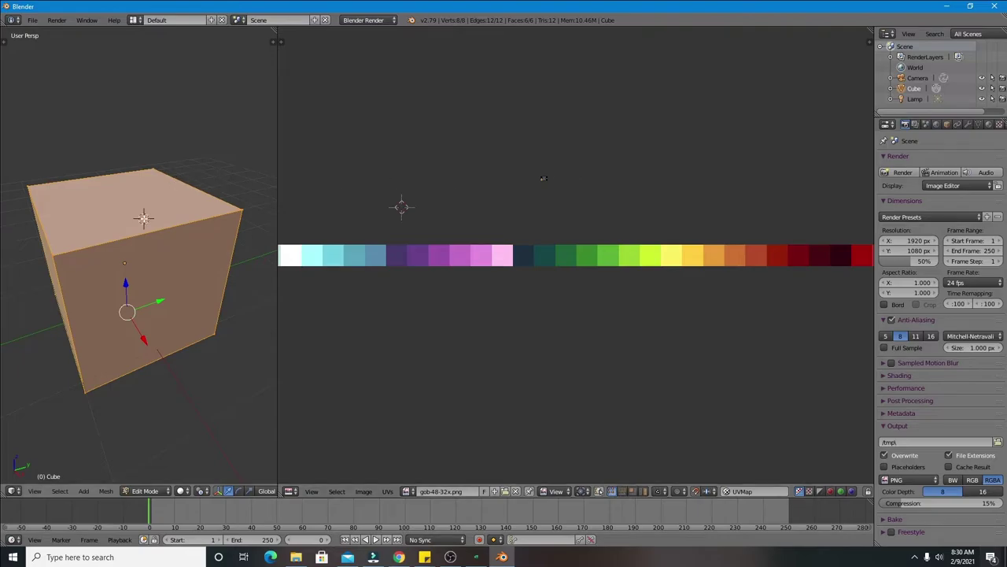
left_click(105, 281)
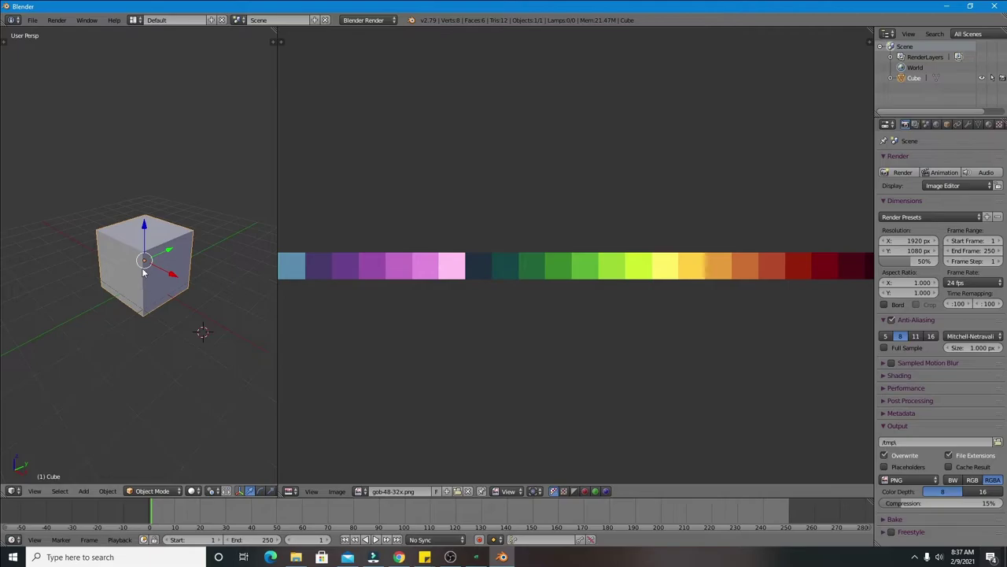
- In Edit Mode, move the top face's UV island above the palette, then select all faces for UV mapping
key("shift+c")
scroll(205, 267, "down", 2)
scroll(197, 283, "down", 2)
key("Tab")
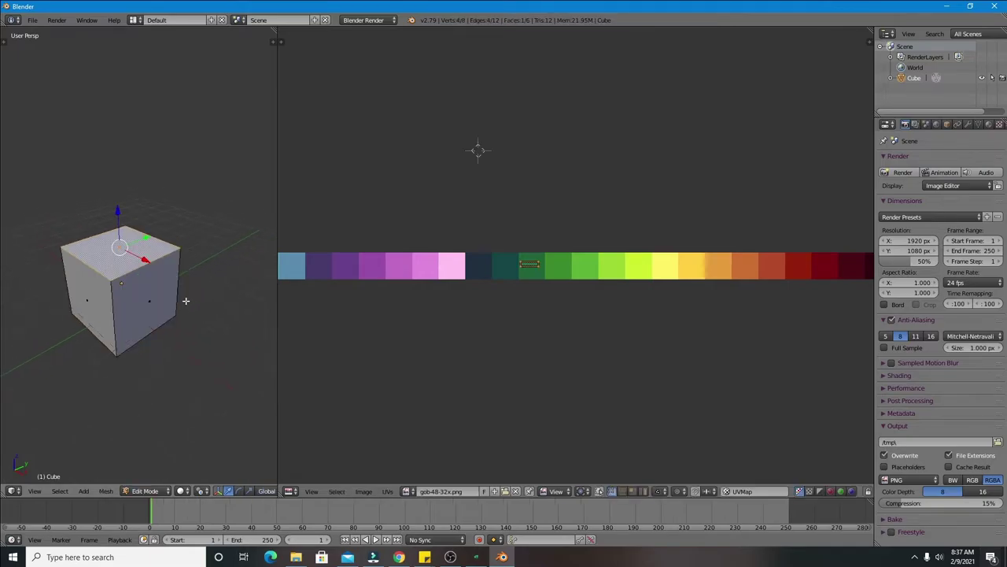
middle_click_drag(219, 281, 207, 281)
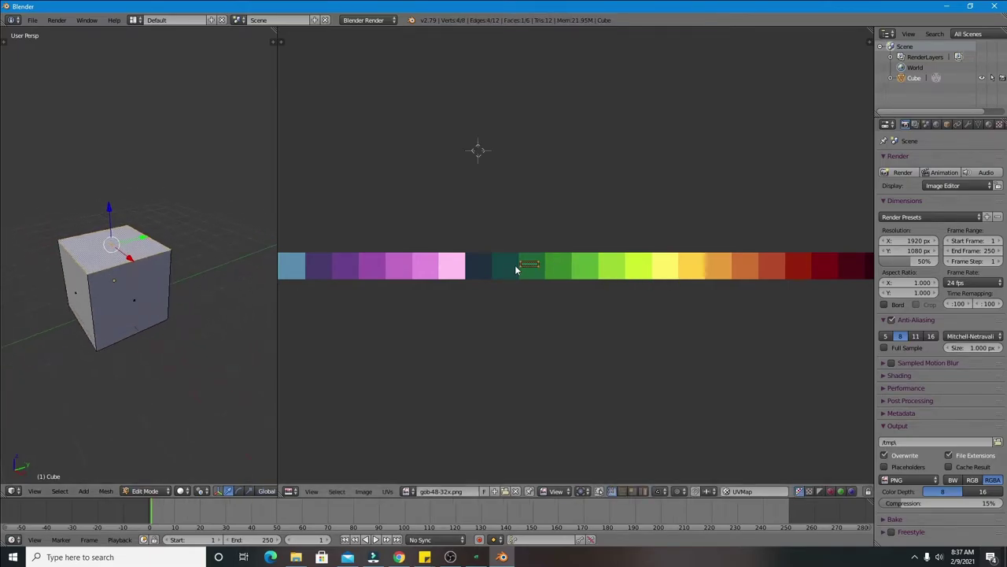
right_click_drag(543, 272, 544, 171)
left_click(527, 199)
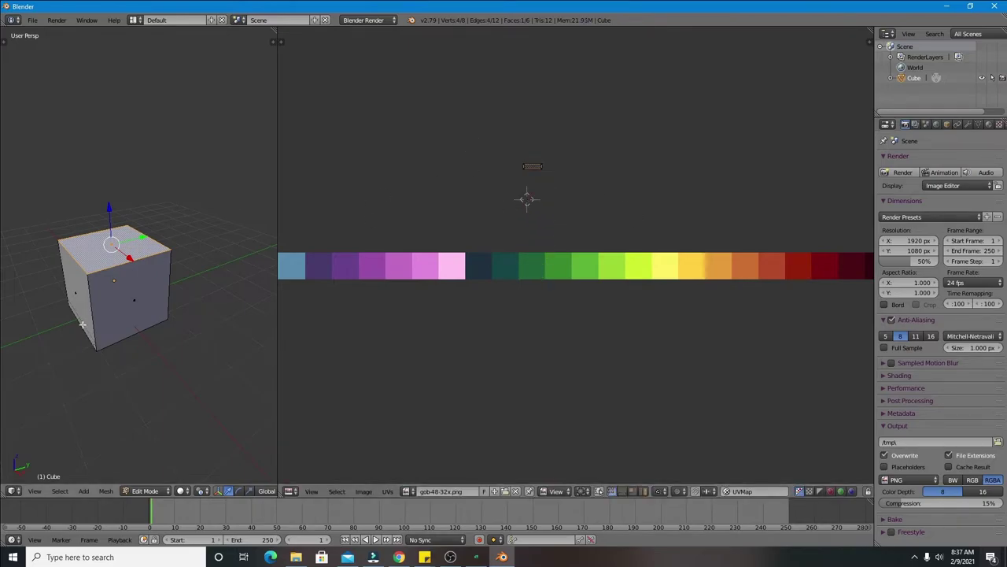
key("a")
key("a")
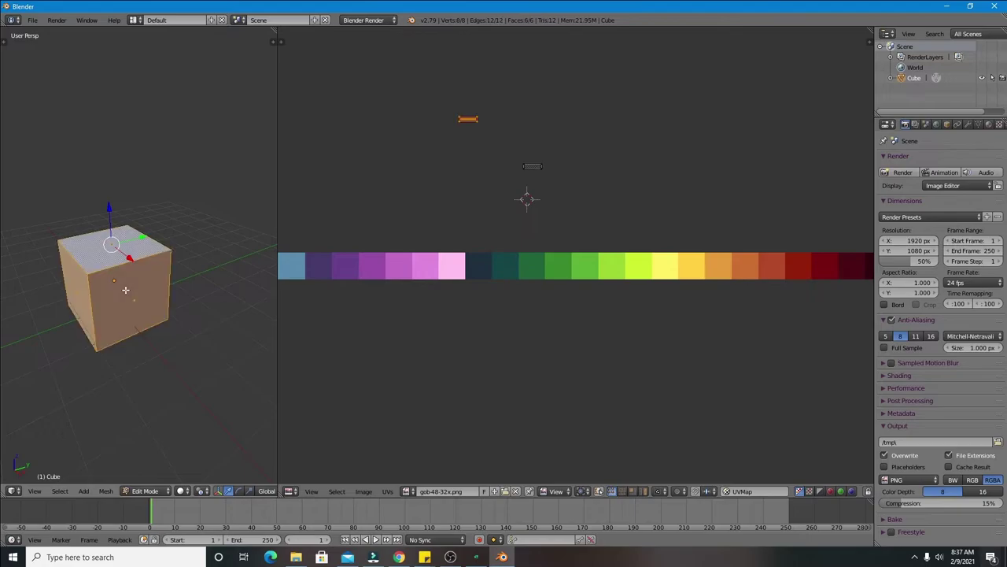
key("u")
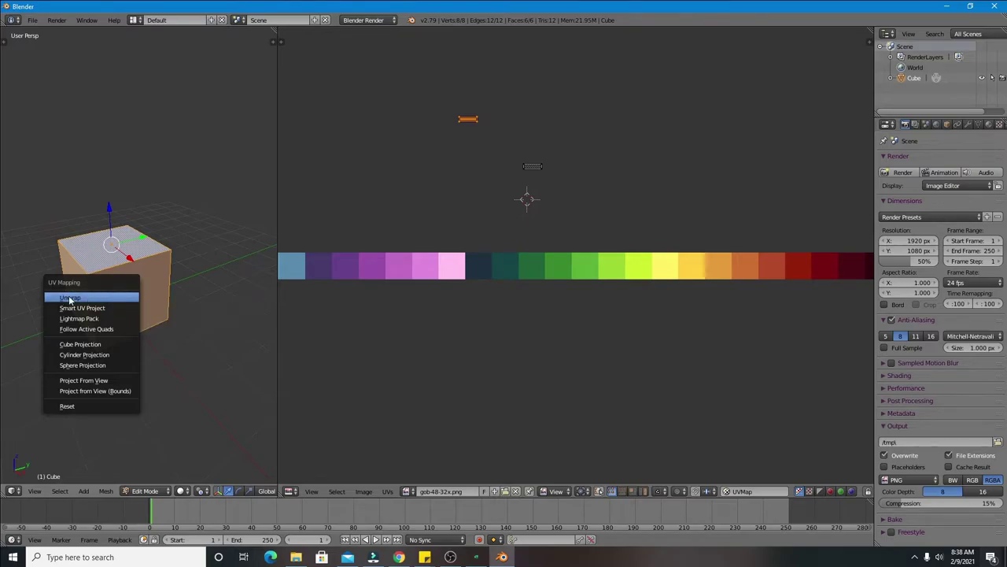
- Dismiss the first UV menu, then run Unwrap twice on the fully selected cube mesh
left_click(130, 303)
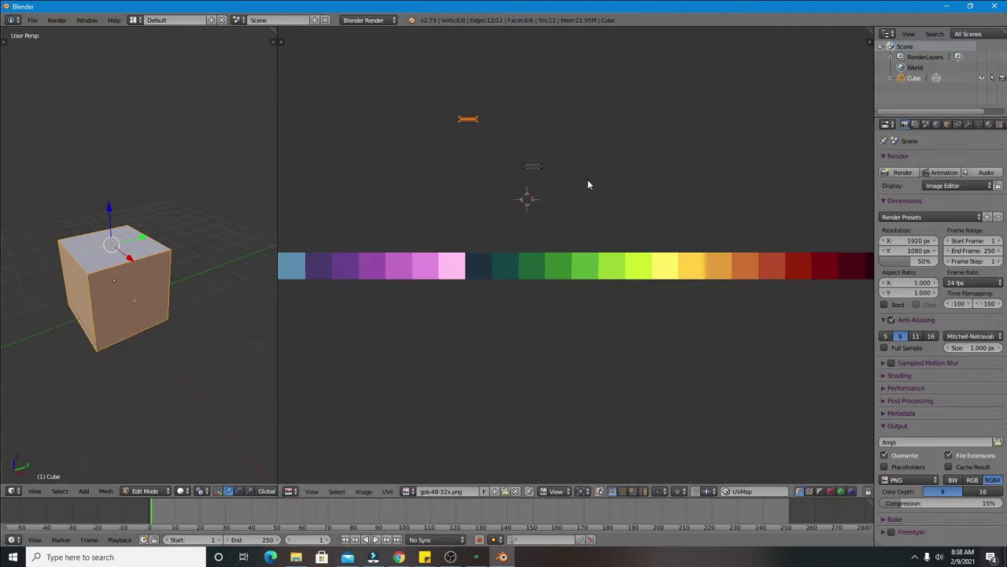
key("u")
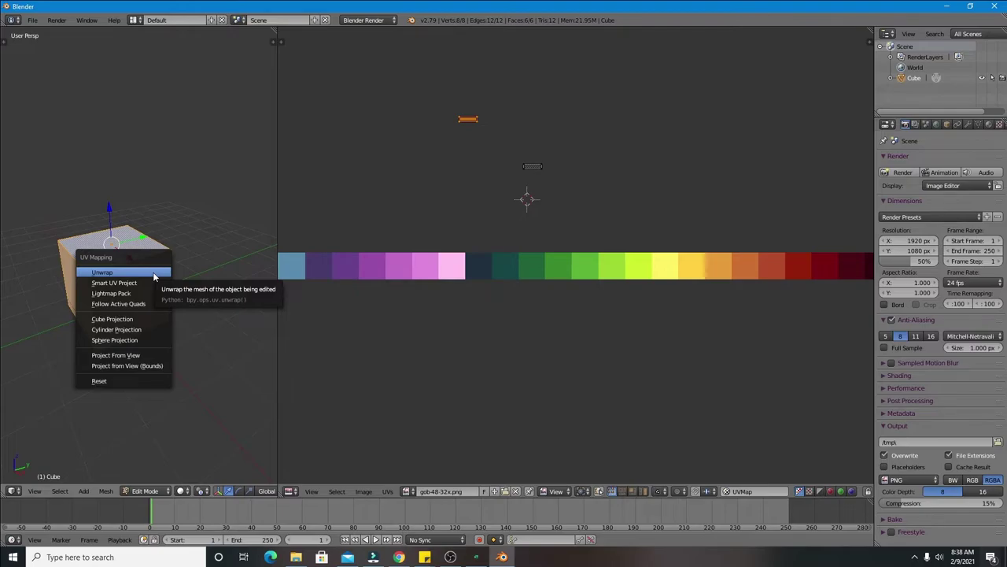
left_click(154, 276)
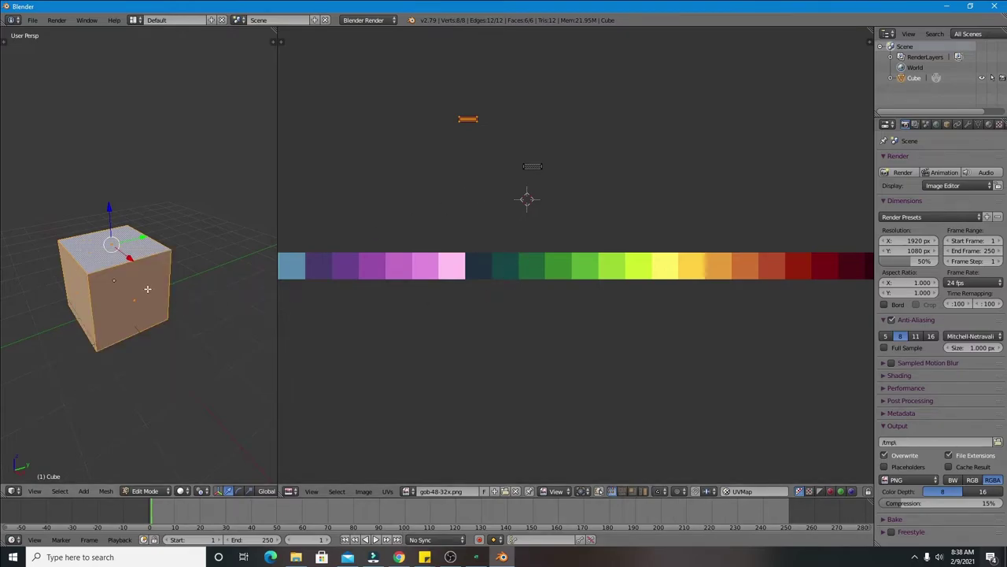
key("u")
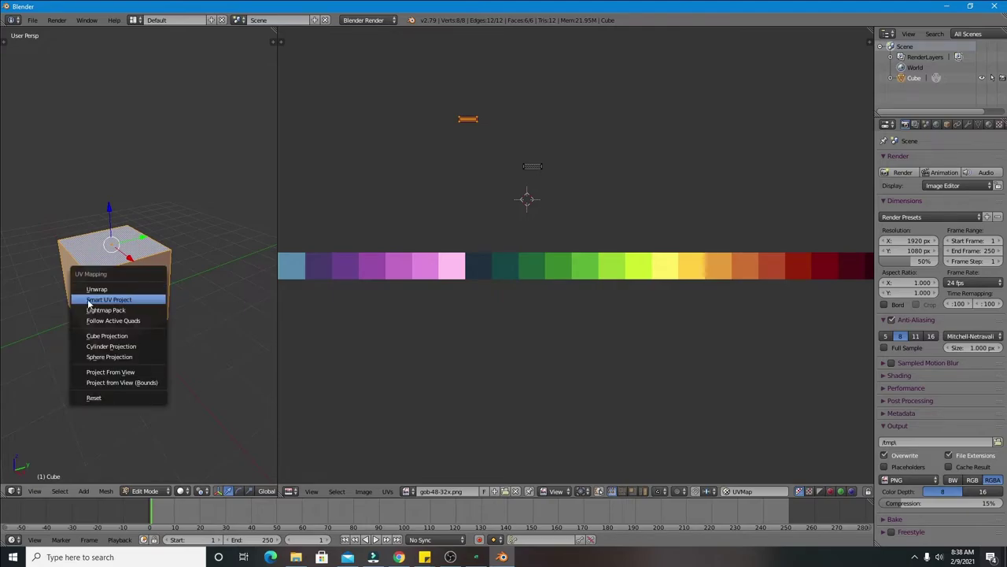
mouse_move(108, 300)
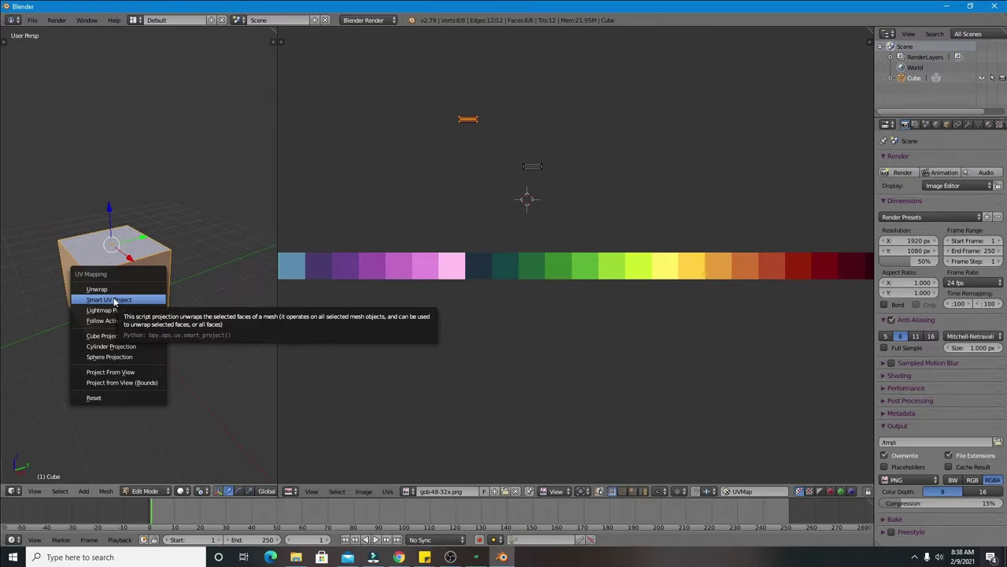
left_click(96, 290)
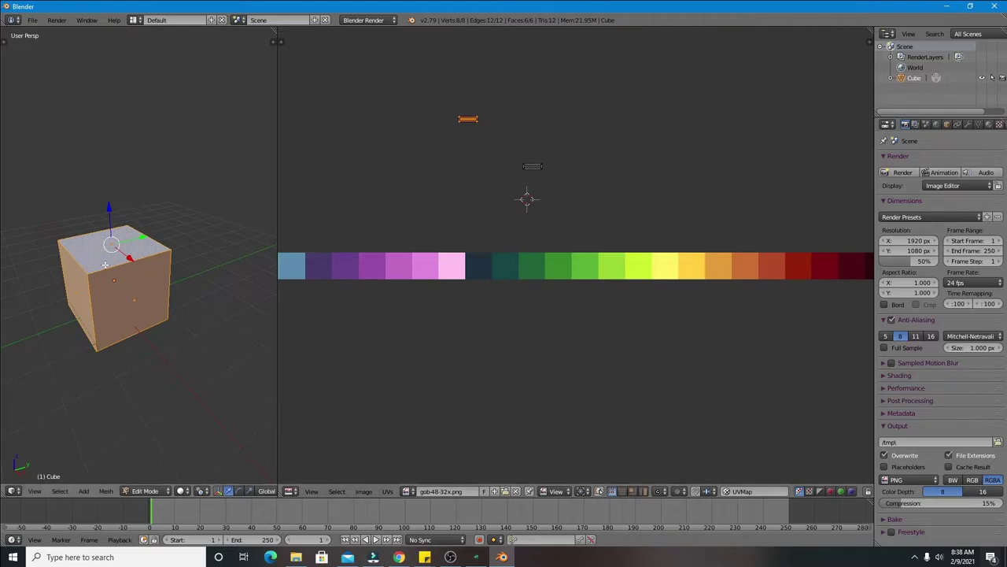
- Try a horizontal stretch of the UV edges, then undo it
scroll(161, 291, "down", 1)
scroll(466, 197, "down", 3)
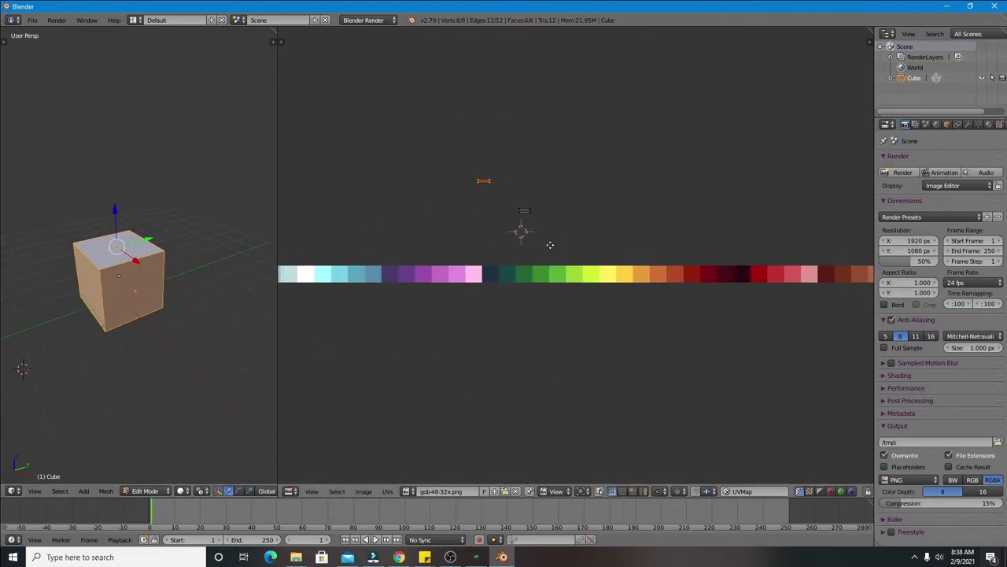
scroll(447, 266, "down", 1)
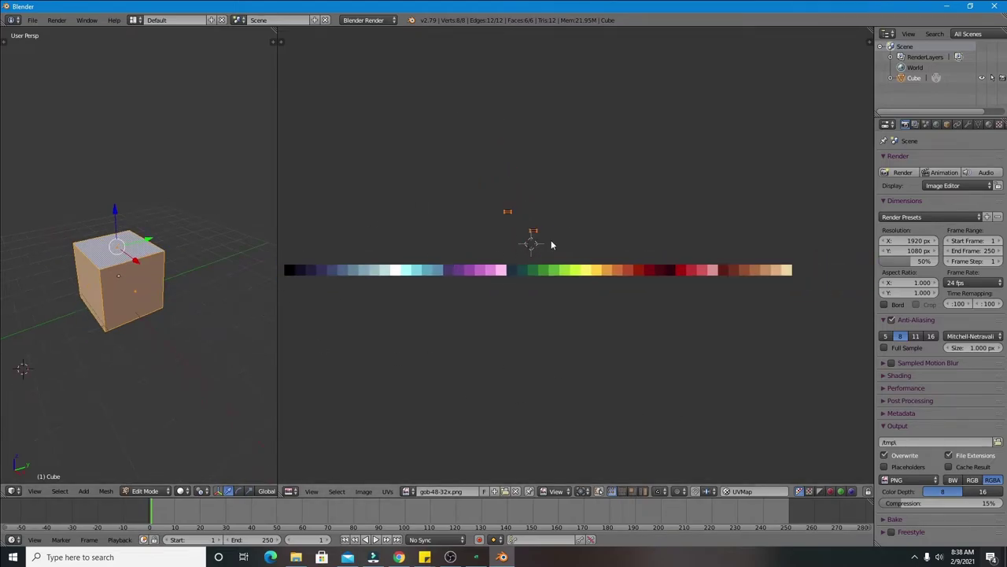
key("s")
key("x")
left_click(742, 218)
key("ctrl+z")
left_click(532, 207)
left_click(558, 226)
- Stretch the lower short UV edge along X and lay it across the palette strip
right_click(520, 240)
key("s")
key("x")
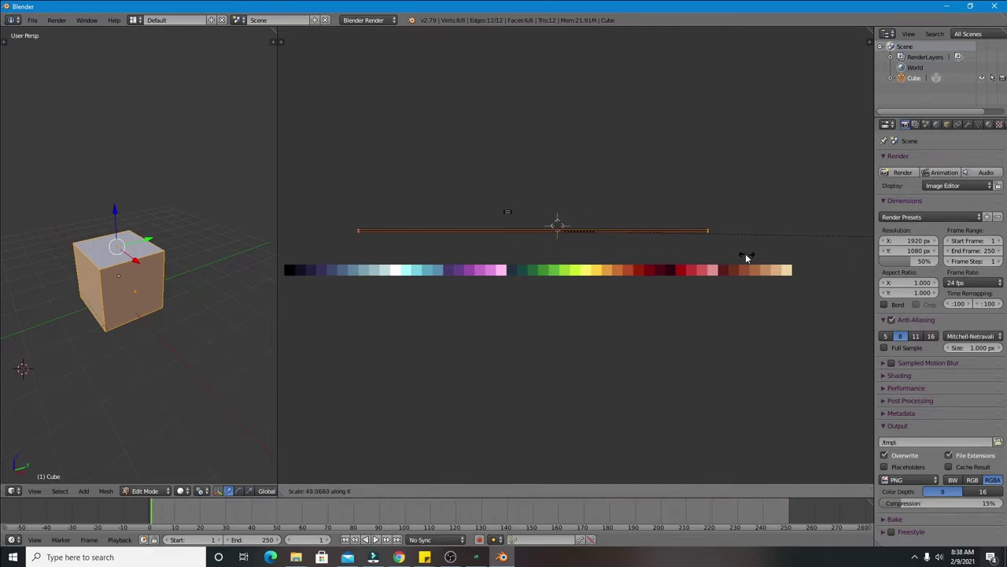
left_click(595, 288)
key("g")
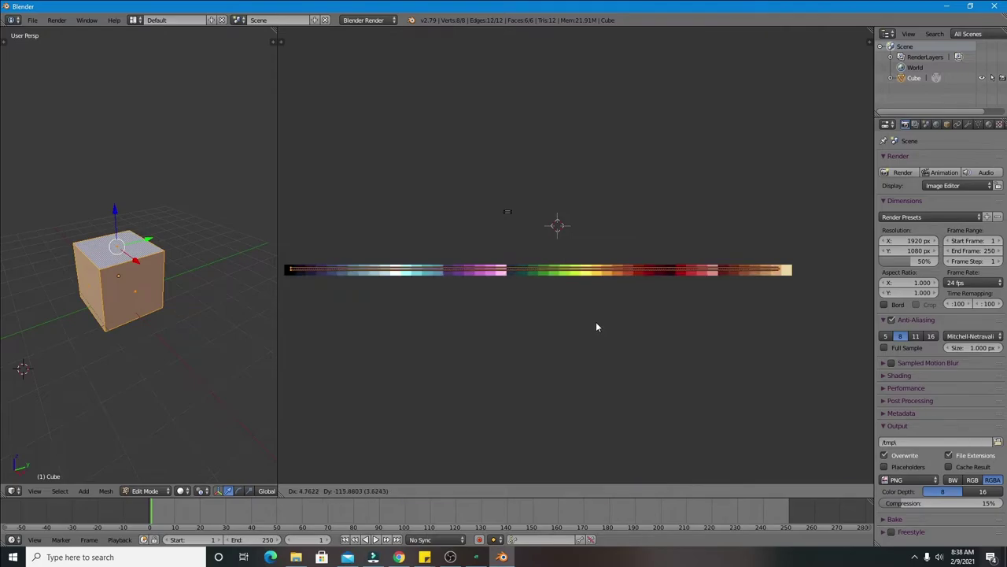
left_click(596, 323)
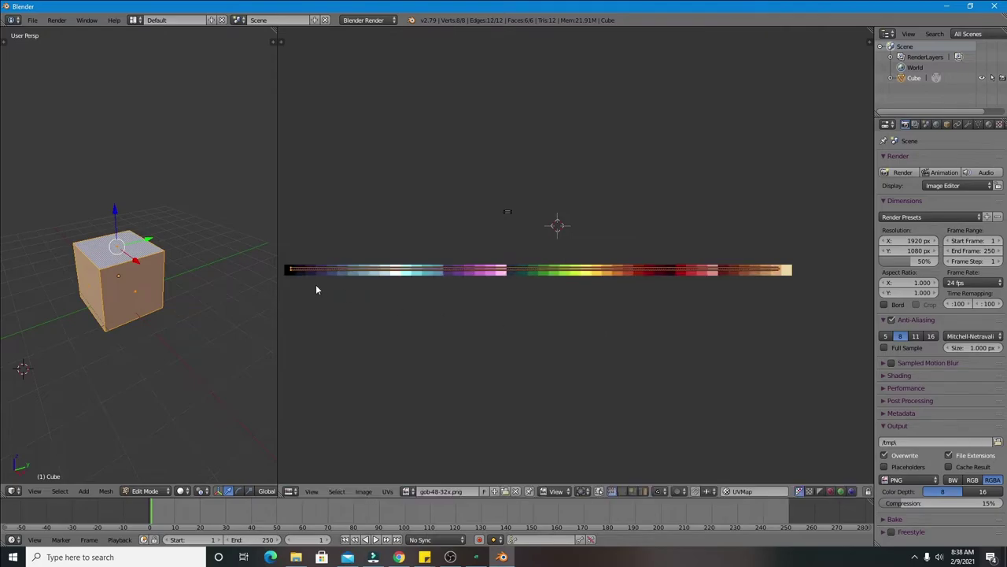
key("s")
left_click(768, 327)
key("g")
left_click(778, 328)
- Shrink the UV edge along X to a tiny mark and place it on a palette swatch
key("s")
key("x")
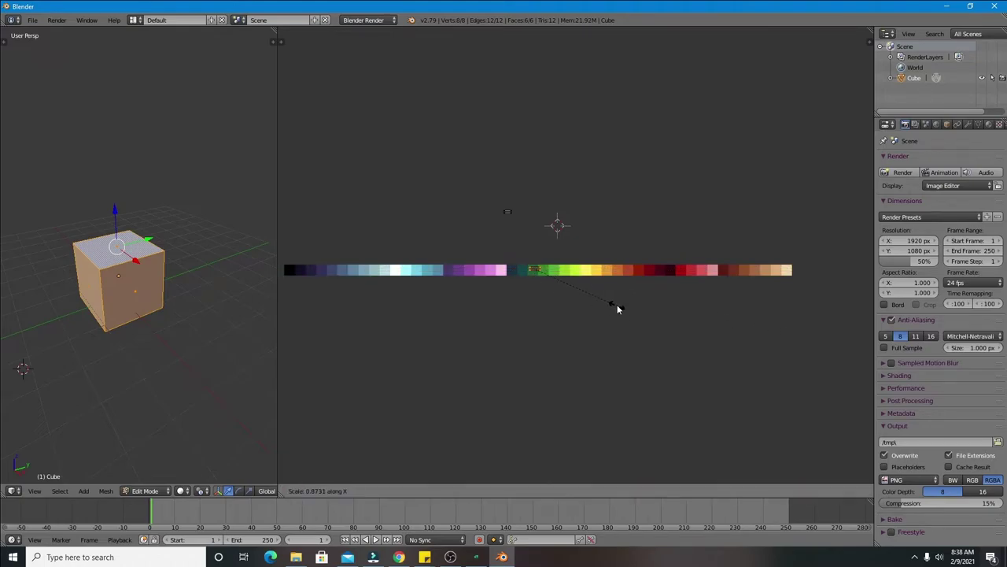
left_click(587, 293)
key("g")
left_click(562, 239)
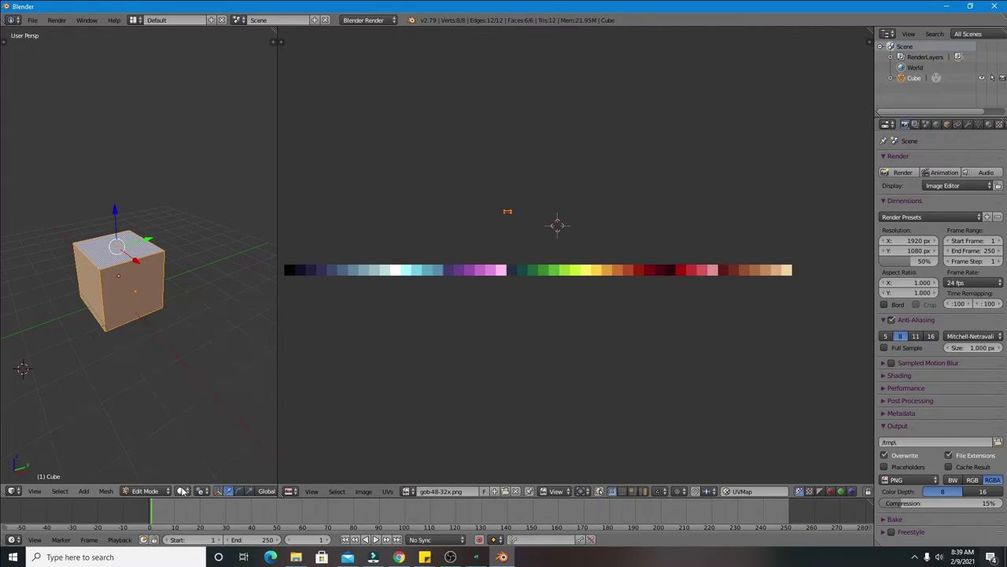
scroll(183, 402, "down", 5)
scroll(184, 378, "up", 2)
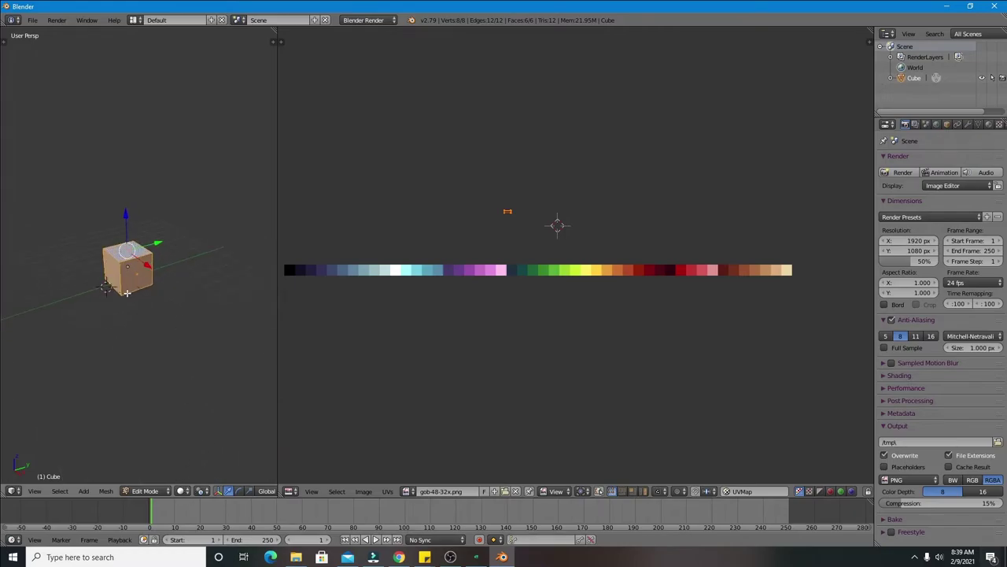
left_click(197, 196)
scroll(134, 235, "up", 3)
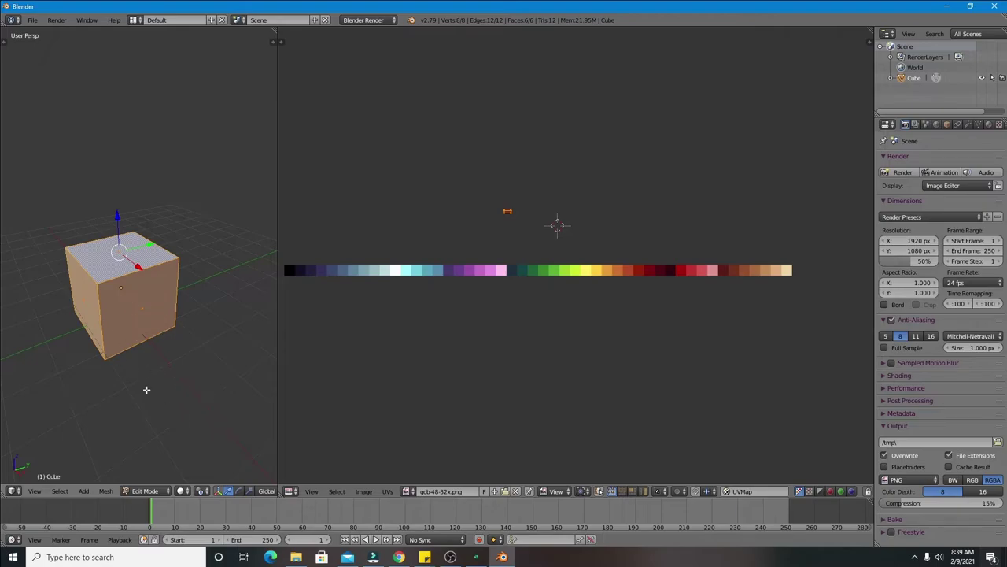
- Set Viewport Shading to Texture and orbit above the cube to see its teal and pink palette colours
left_click(183, 493)
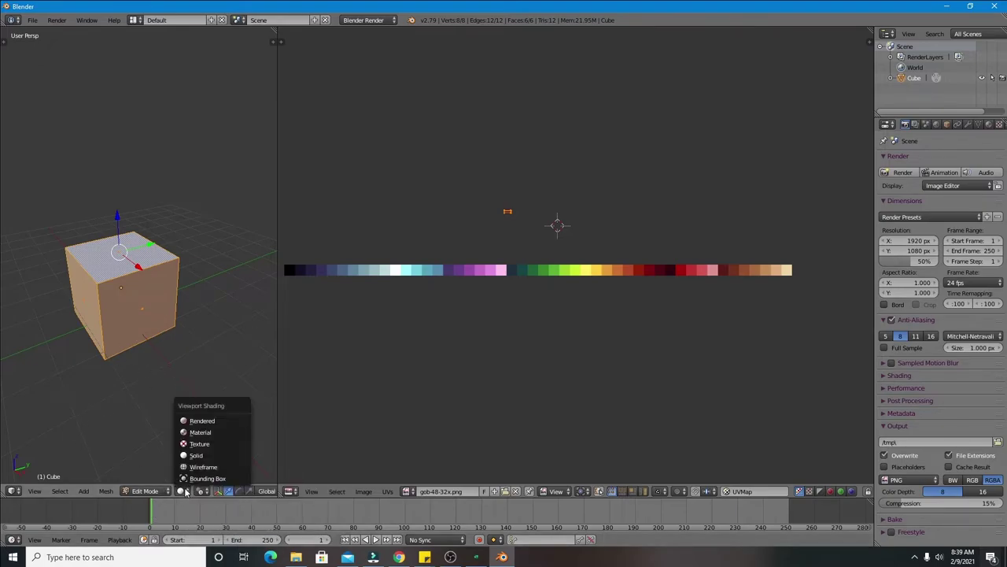
left_click(213, 446)
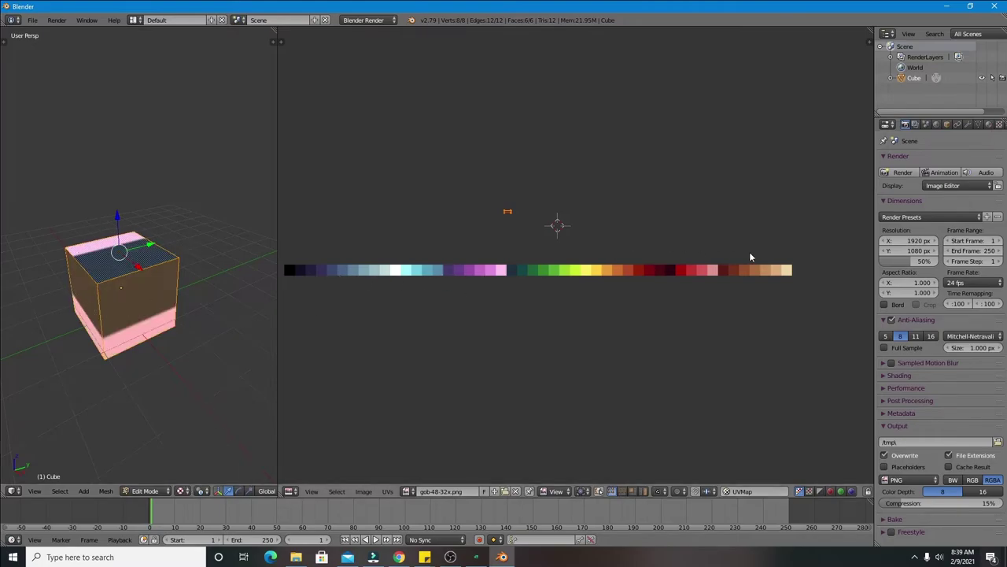
scroll(165, 222, "up", 2)
mouse_move(166, 222)
middle_mouse_down()
mouse_move(198, 248)
mouse_move(189, 236)
mouse_move(228, 232)
middle_mouse_up()
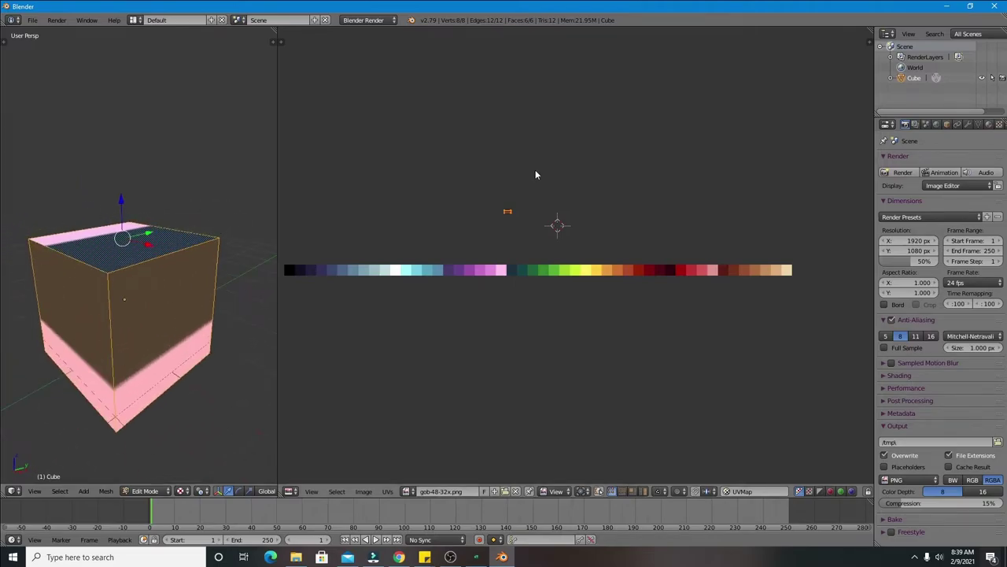
left_click(468, 188)
middle_click_drag(157, 279, 175, 262)
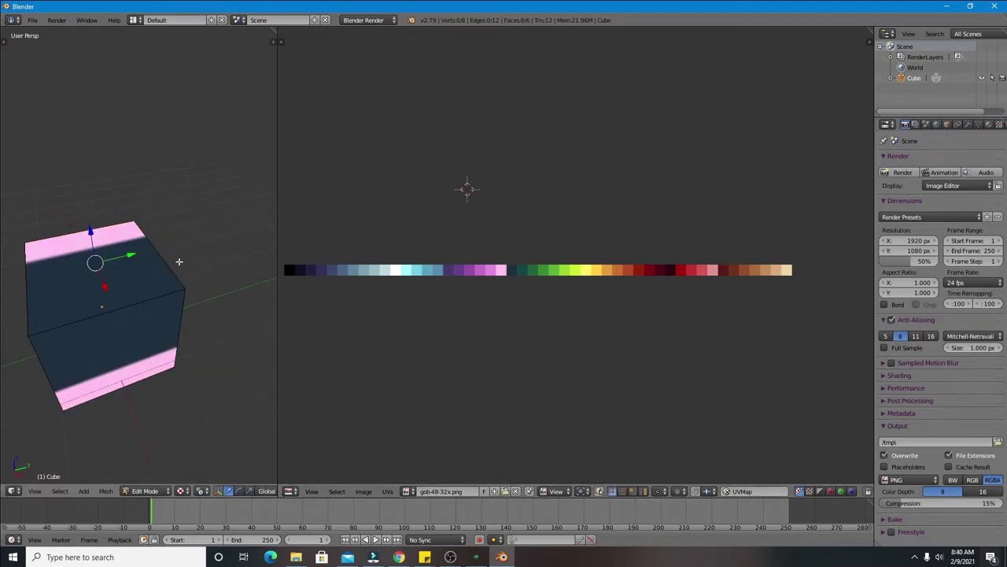
key("ctrl+Tab")
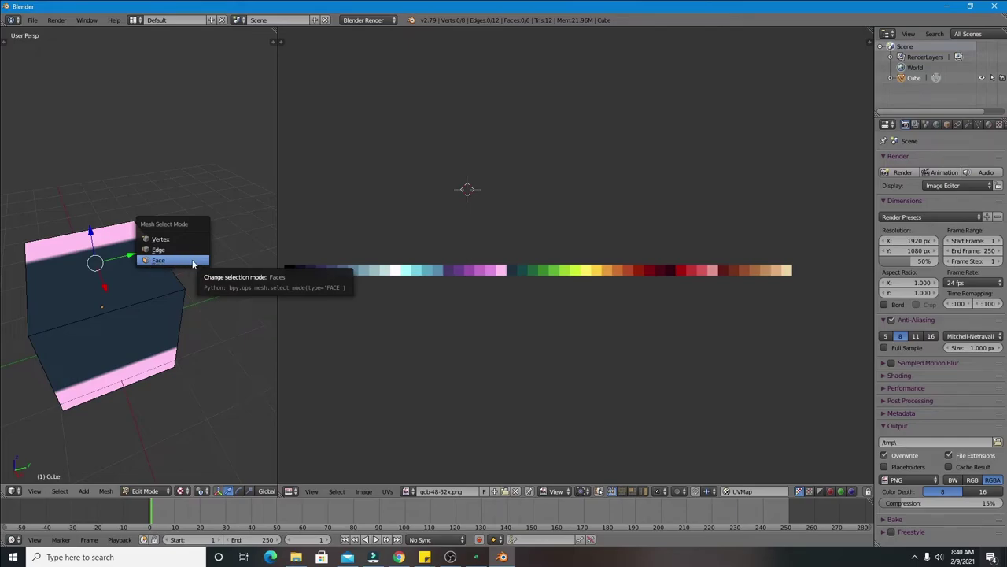
- Select the cube's top face and move its UVs onto the green palette swatch
left_click(193, 262)
right_click(103, 272)
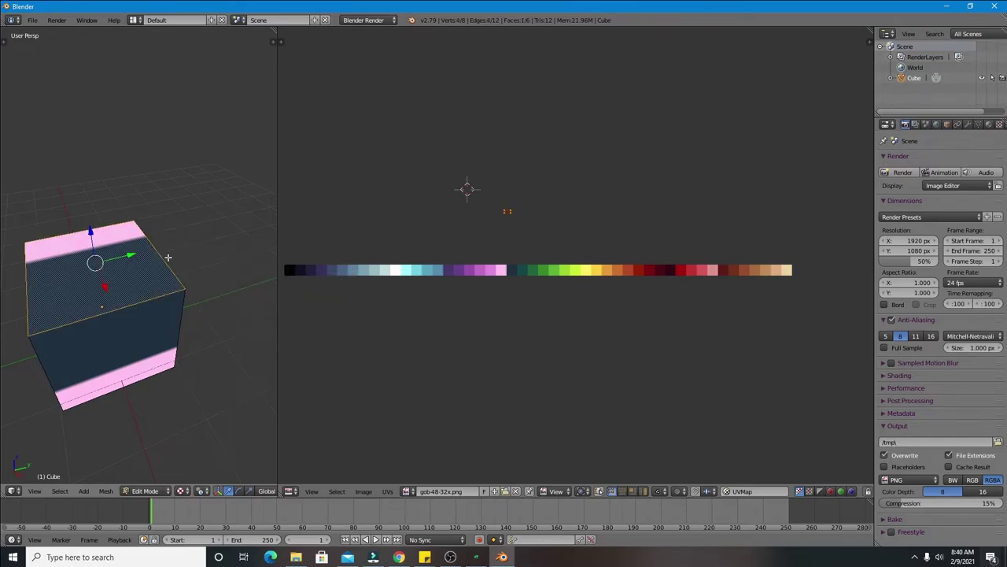
mouse_move(124, 267)
middle_mouse_down()
mouse_move(157, 264)
mouse_move(185, 236)
middle_mouse_up()
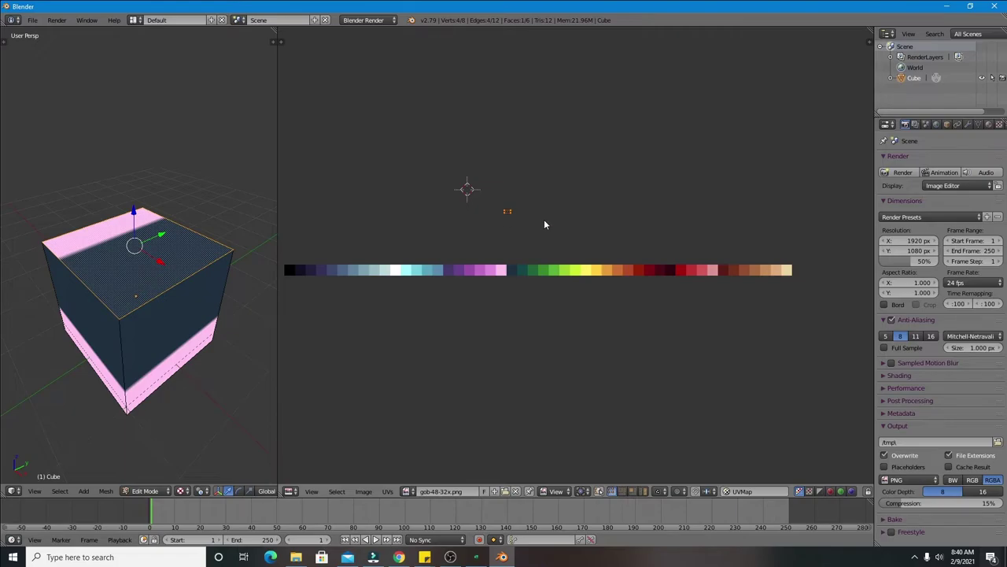
key("g")
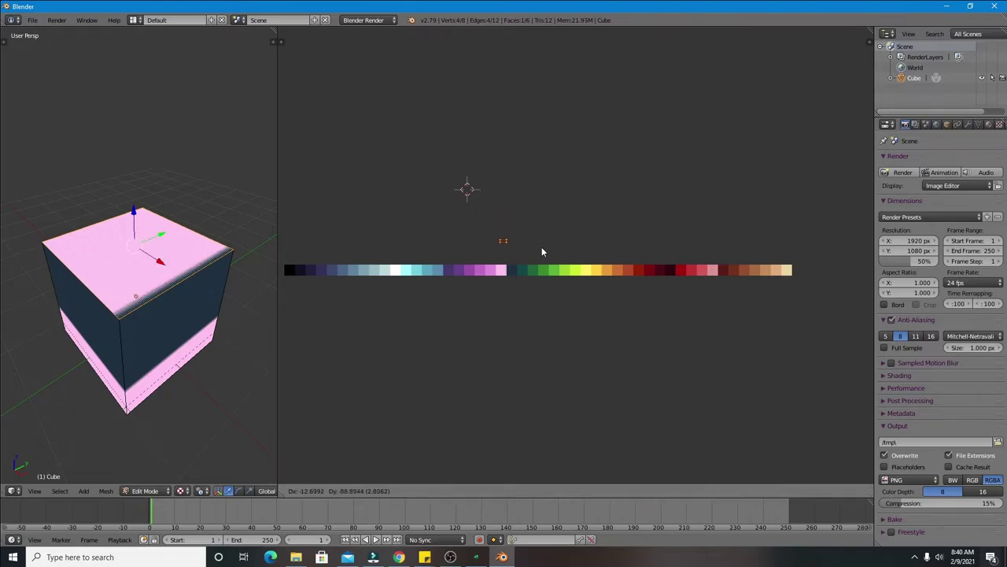
left_click(583, 274)
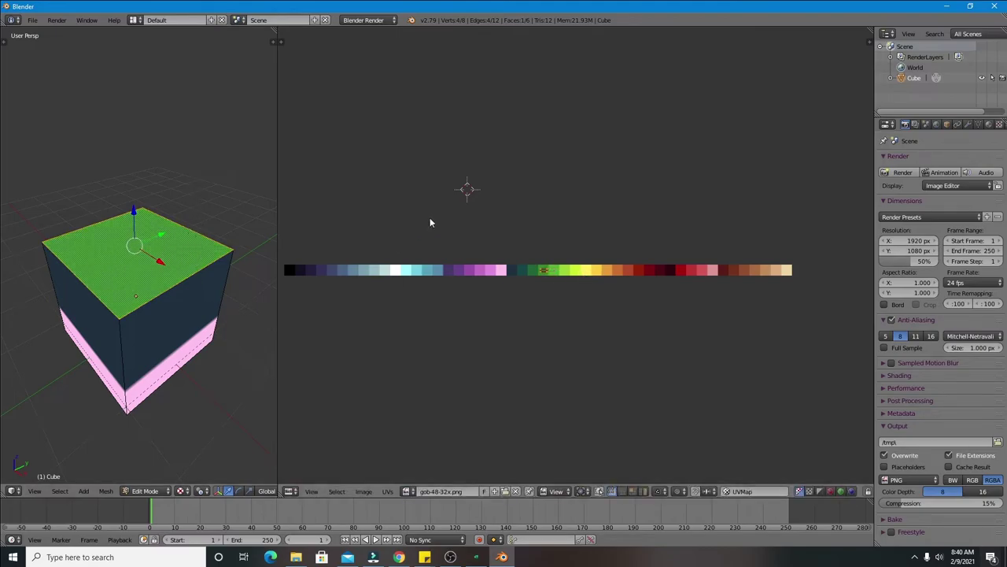
- Select all four side faces of the cube, using wireframe to reach hidden ones, and return to textured display
right_click(186, 318)
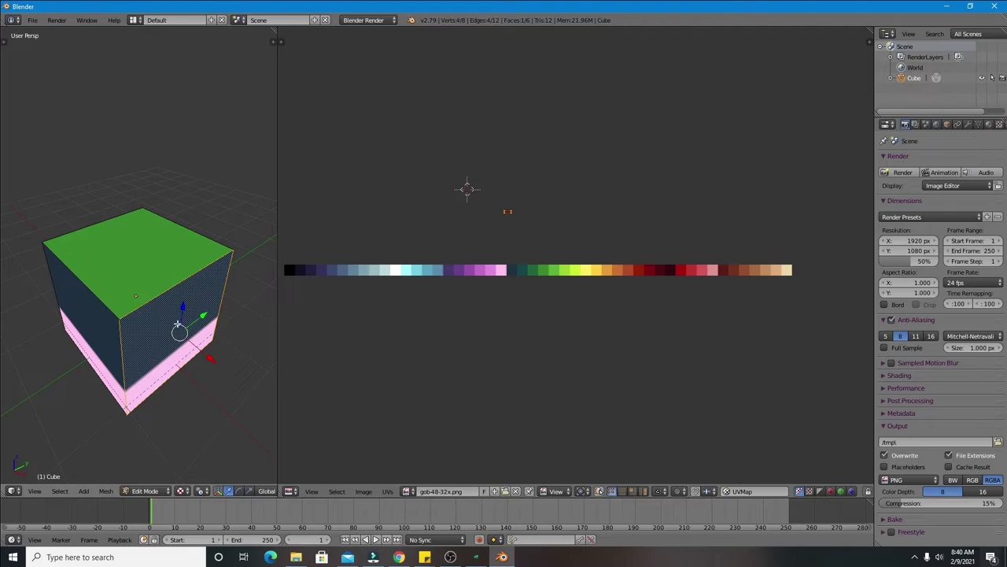
key("z")
right_click(92, 318)
right_click(107, 263, "shift")
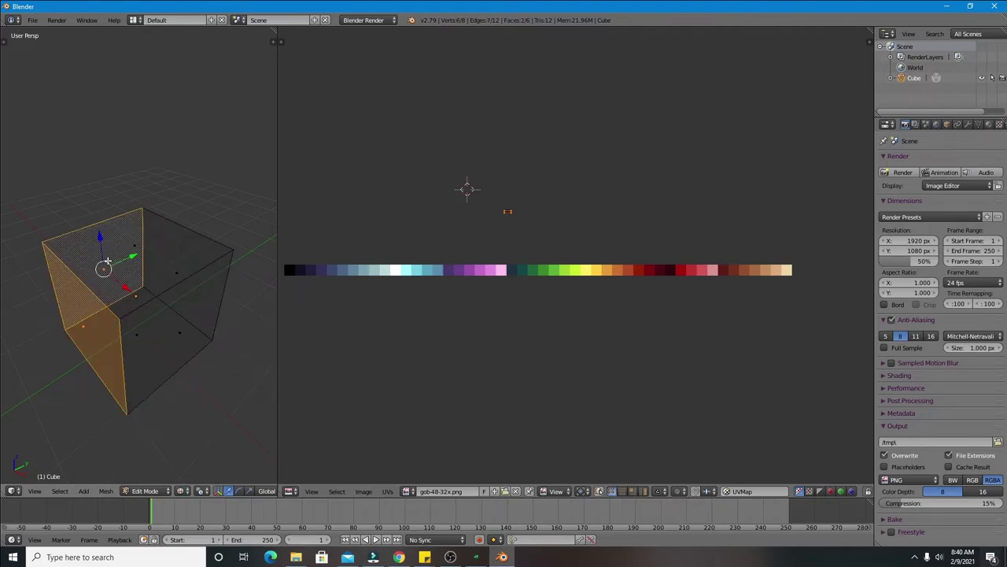
right_click(176, 272, "shift")
right_click(178, 337, "shift")
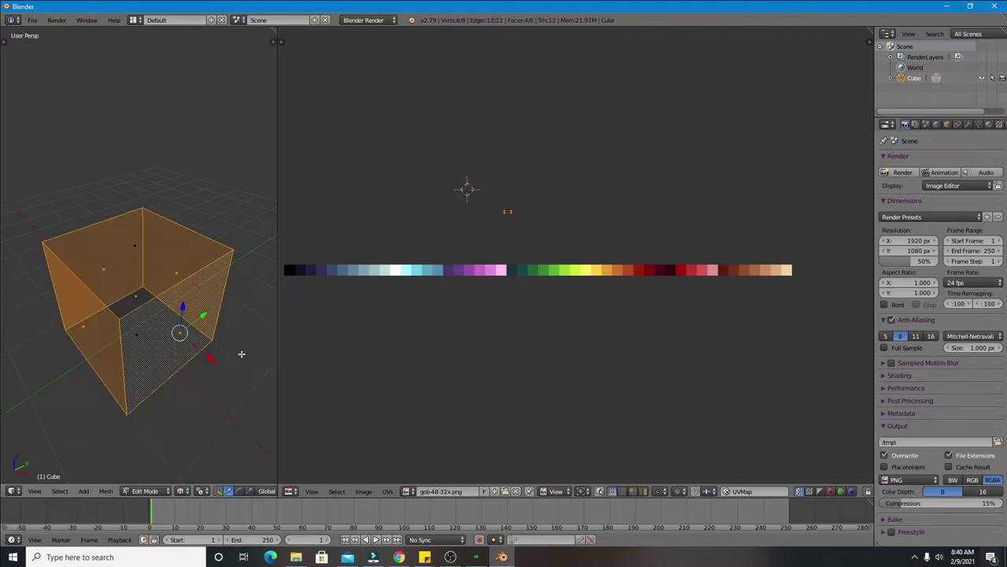
middle_click_drag(242, 354, 241, 338)
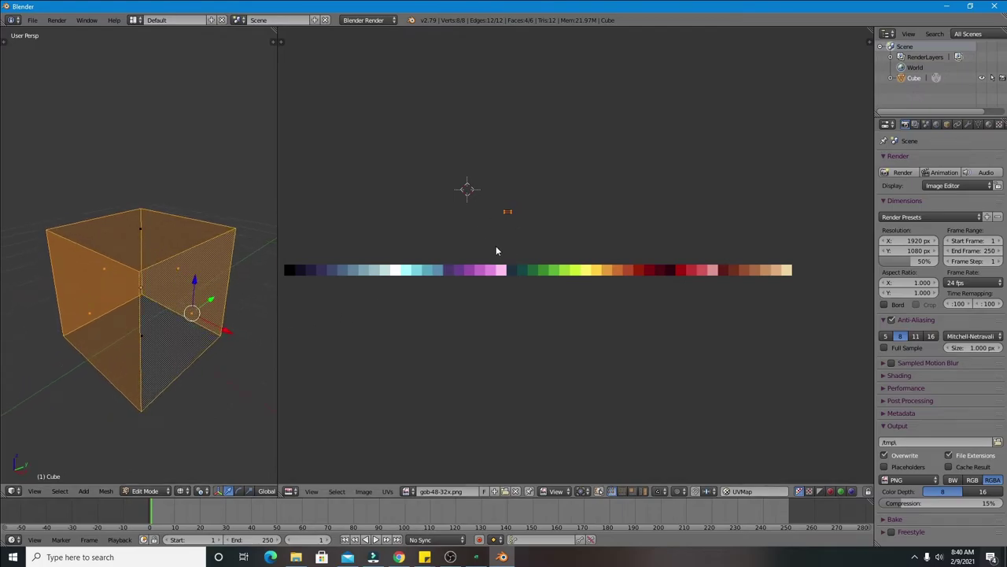
key("z")
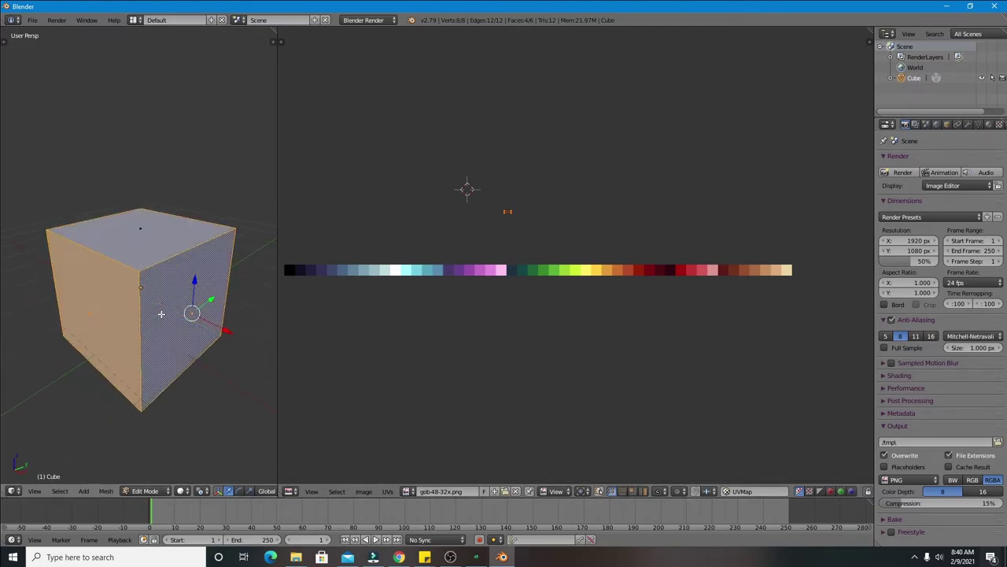
left_click(182, 491)
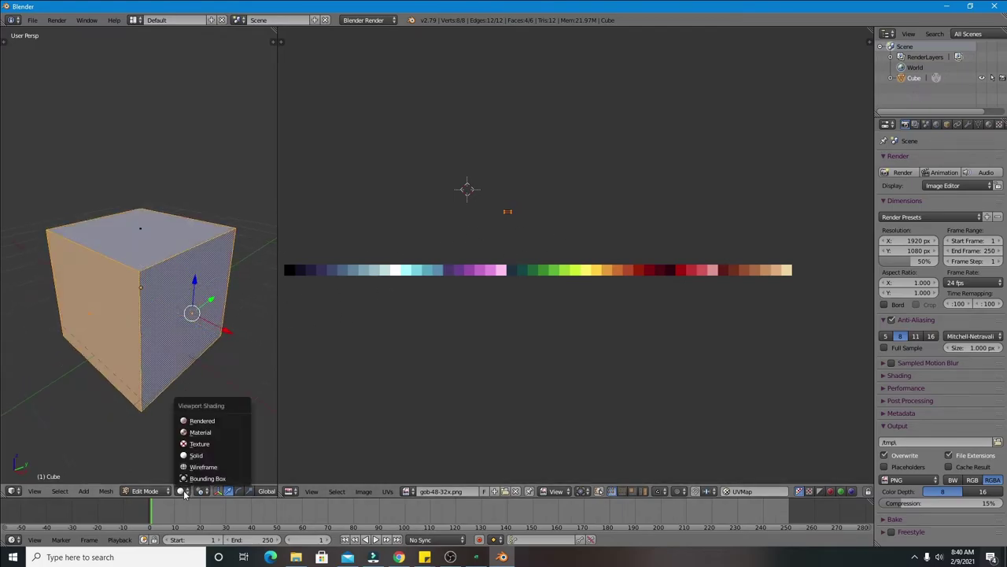
left_click(201, 444)
middle_click_drag(236, 338, 205, 338)
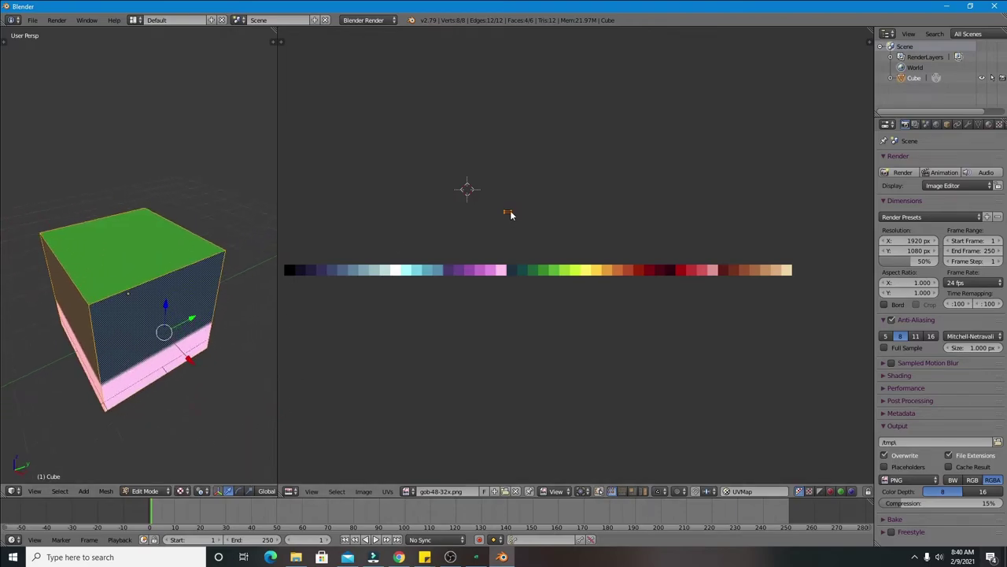
- Move the side faces' UVs onto a reddish-brown palette swatch and deselect
key("g")
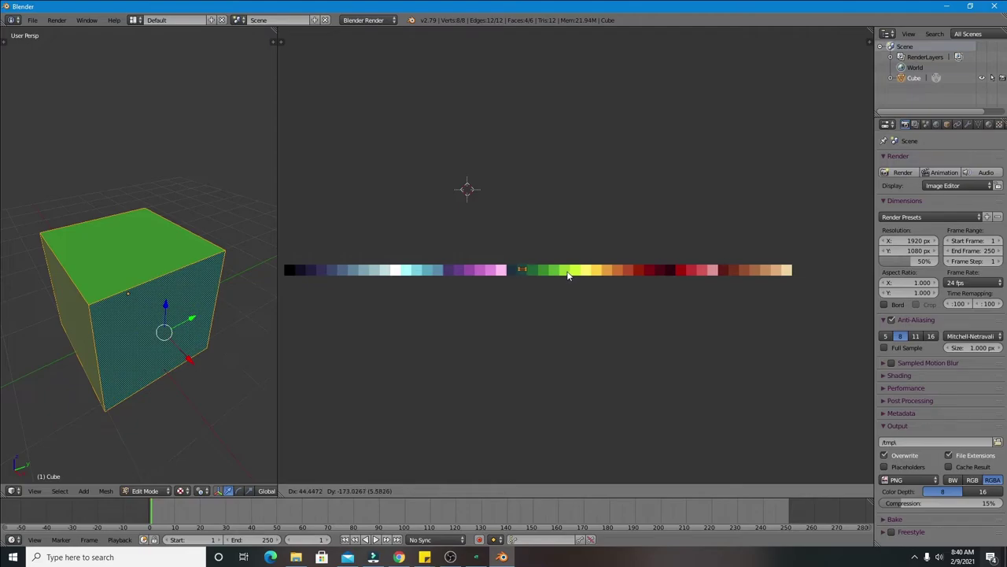
left_click(570, 276)
scroll(180, 277, "down", 1)
middle_click_drag(180, 277, 189, 281)
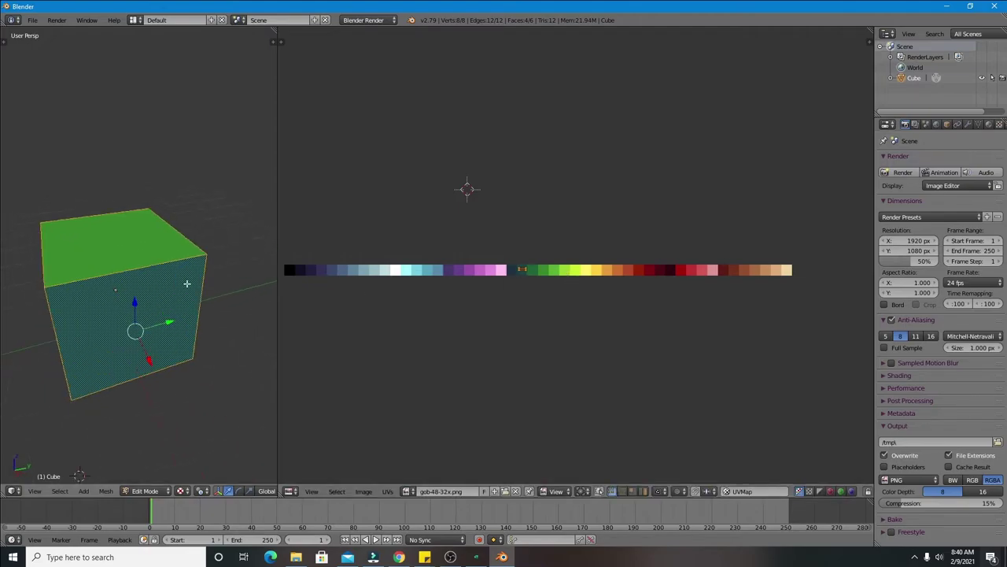
key("g")
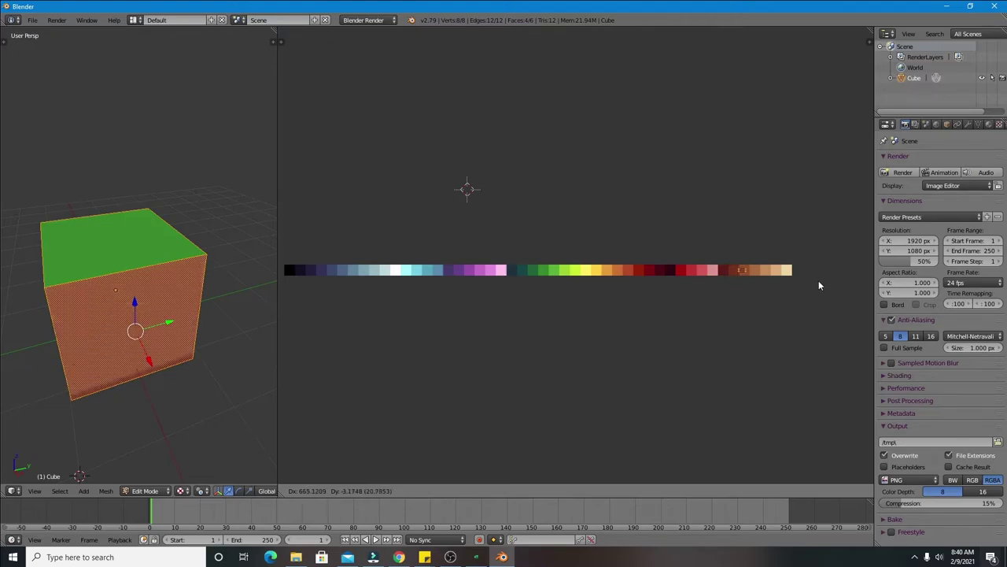
left_click(812, 284)
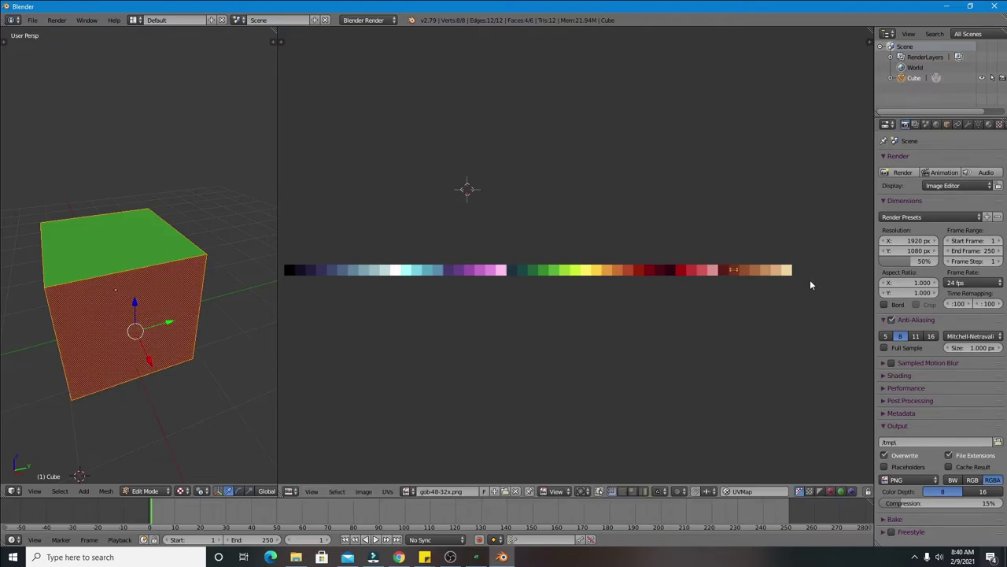
key("a")
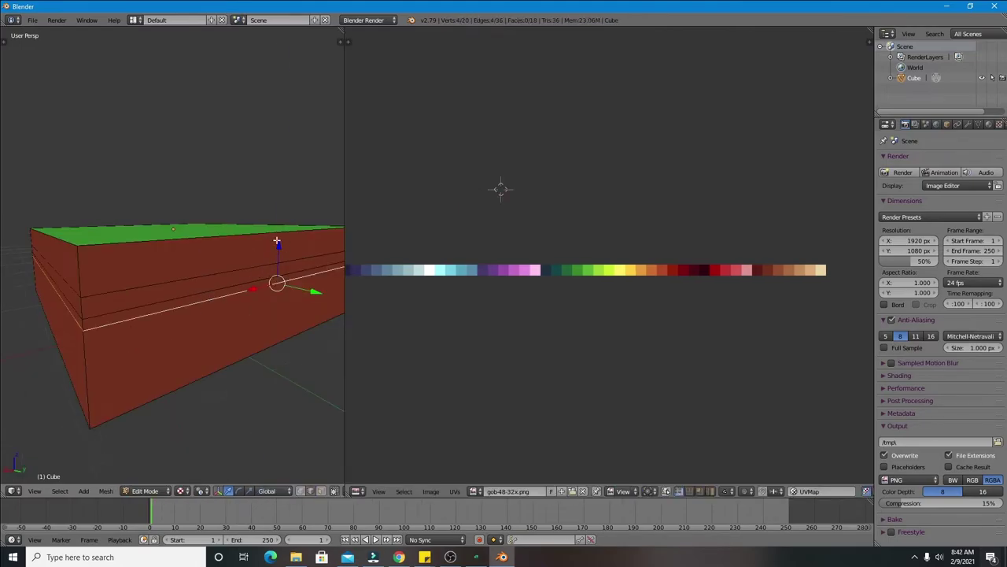
- Slide the upper horizontal edge loop down the slab's sides along Z to its band height
left_click_drag(279, 242, 281, 260)
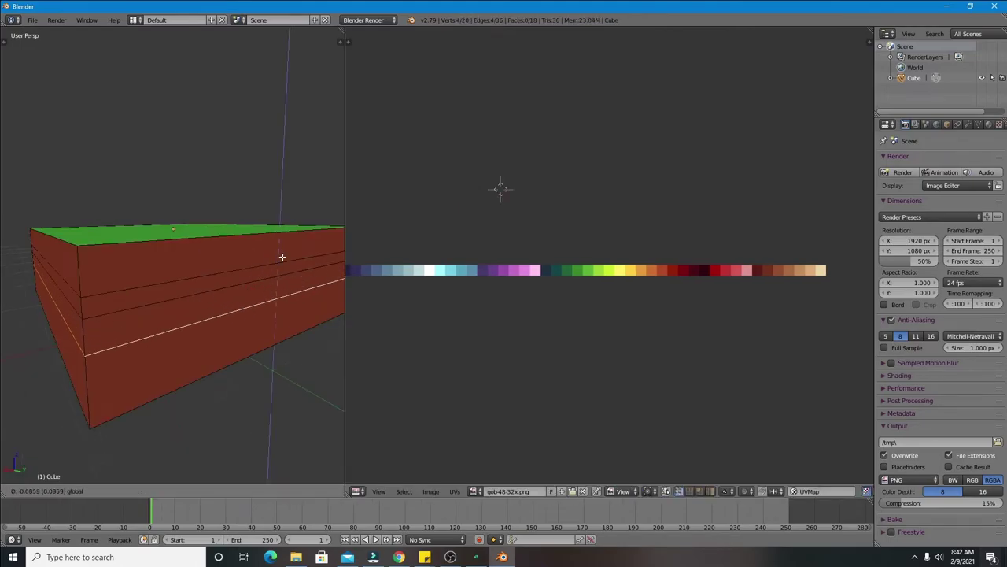
right_click(241, 283, "alt")
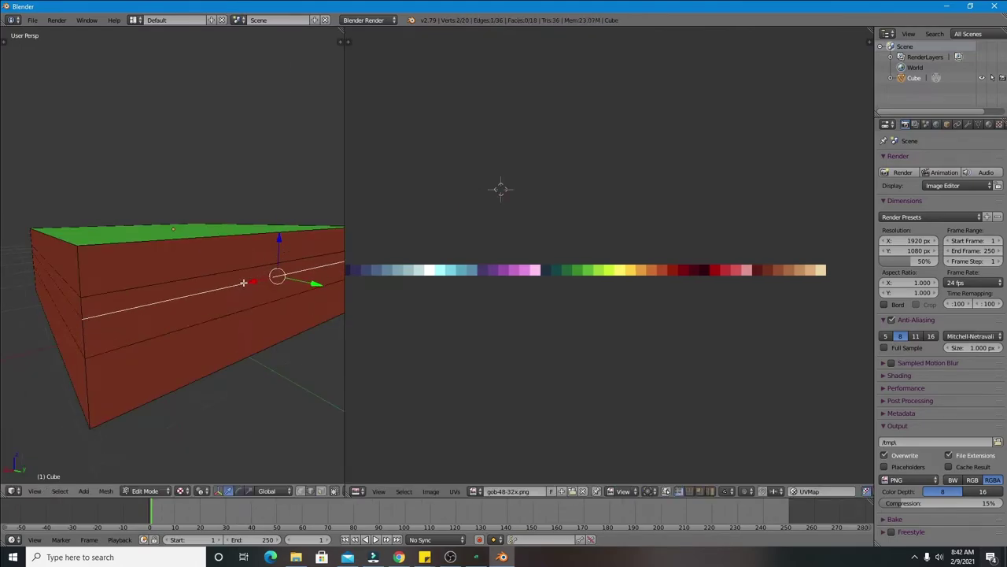
left_click_drag(276, 239, 285, 248)
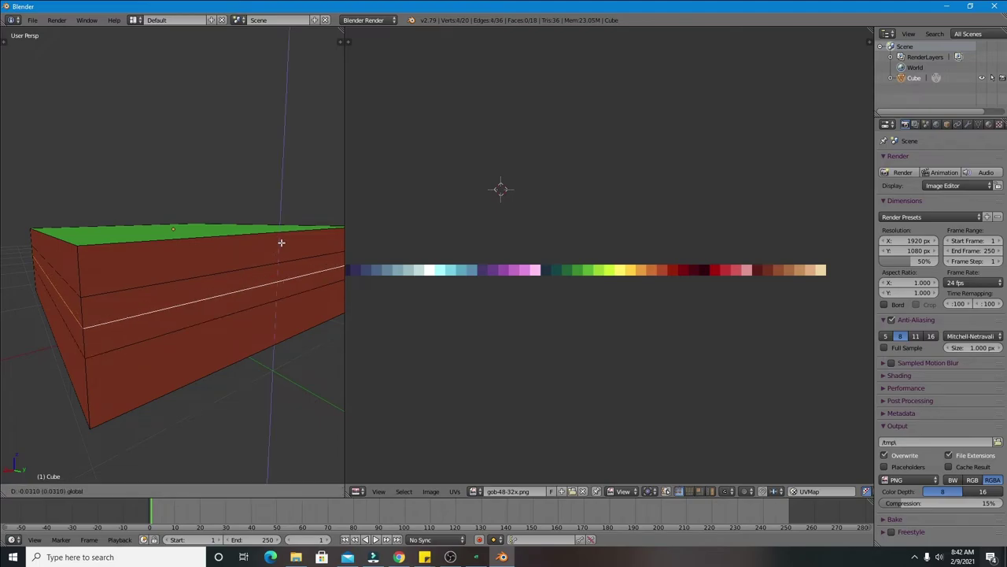
left_click(284, 248)
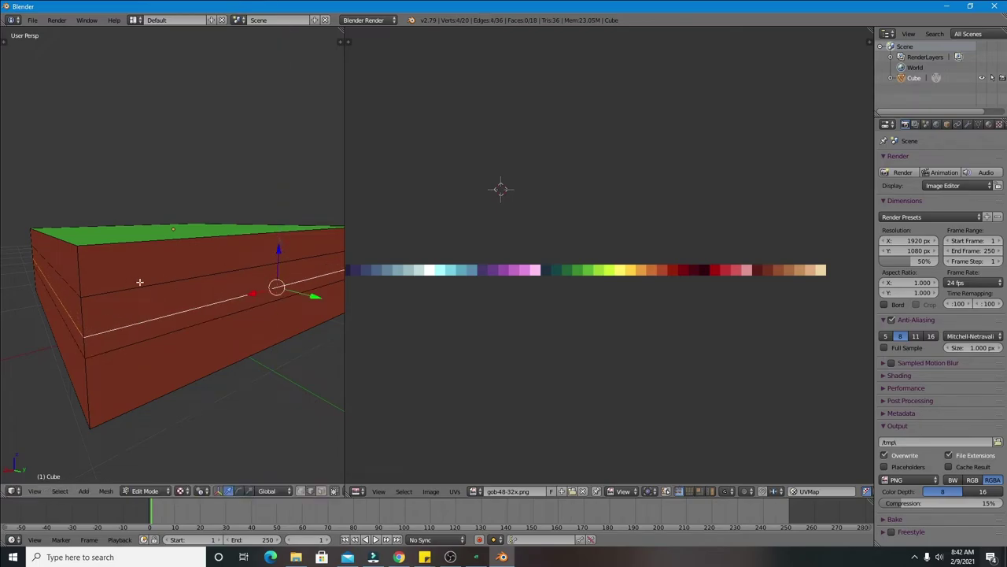
key("a")
right_click(208, 276, "alt")
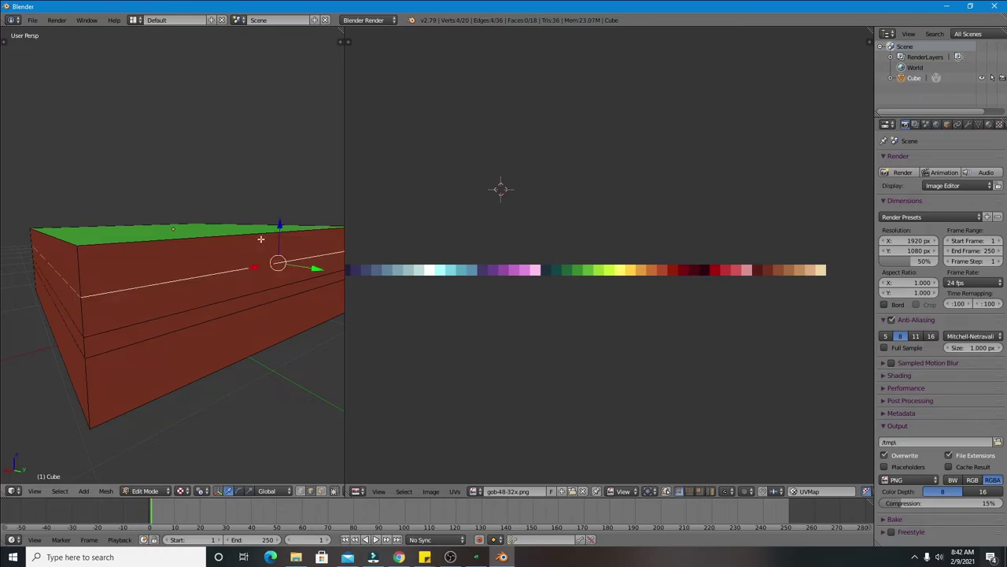
key("g")
key("z")
left_click(282, 230)
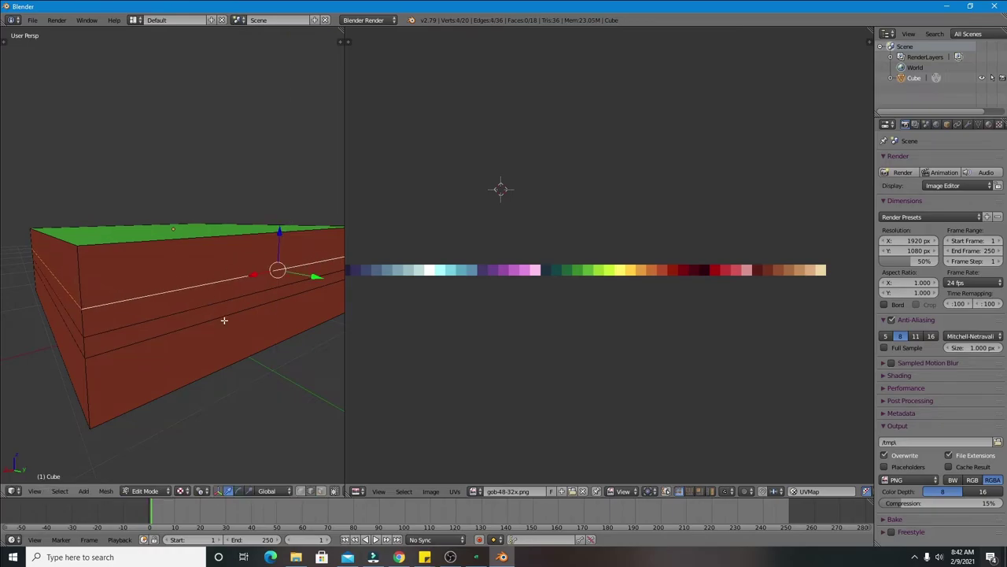
- Raise the lower edge loop slightly and select another full edge loop
right_click(225, 298, "alt")
right_click(224, 299, "alt")
right_click(225, 300, "alt")
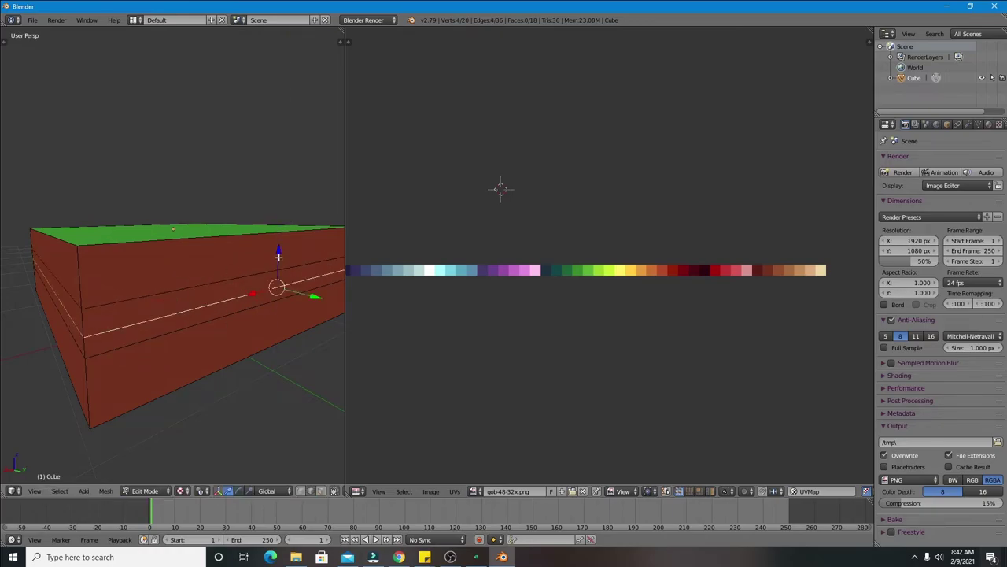
mouse_move(279, 257)
left_mouse_down()
mouse_move(281, 248)
mouse_move(281, 258)
left_mouse_up()
right_click(253, 307)
right_click(253, 307, "alt")
- Orbit around the slab to check the band heights from above and the side
middle_click_drag(278, 286, 220, 311)
scroll(188, 317, "down", 2)
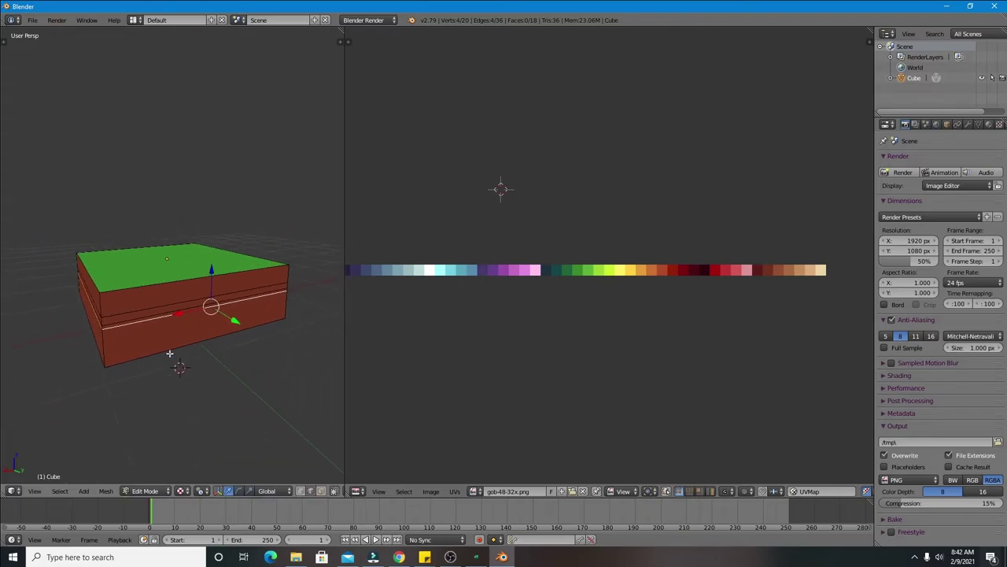
middle_click_drag(170, 353, 197, 353)
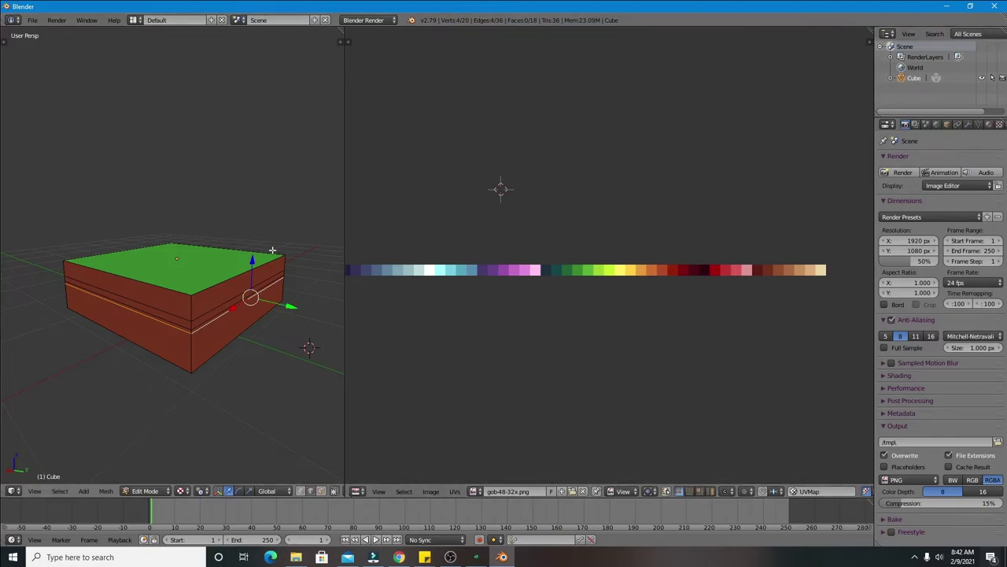
middle_click_drag(272, 251, 213, 258)
mouse_move(175, 295)
middle_mouse_down()
mouse_move(244, 322)
mouse_move(292, 327)
mouse_move(295, 338)
mouse_move(82, 355)
middle_mouse_up()
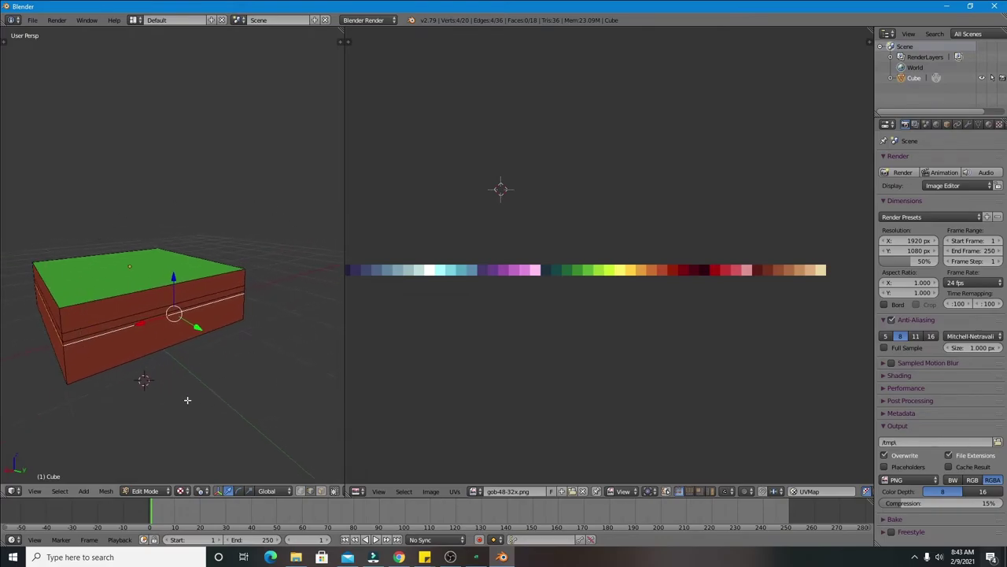
middle_click_drag(187, 400, 198, 375)
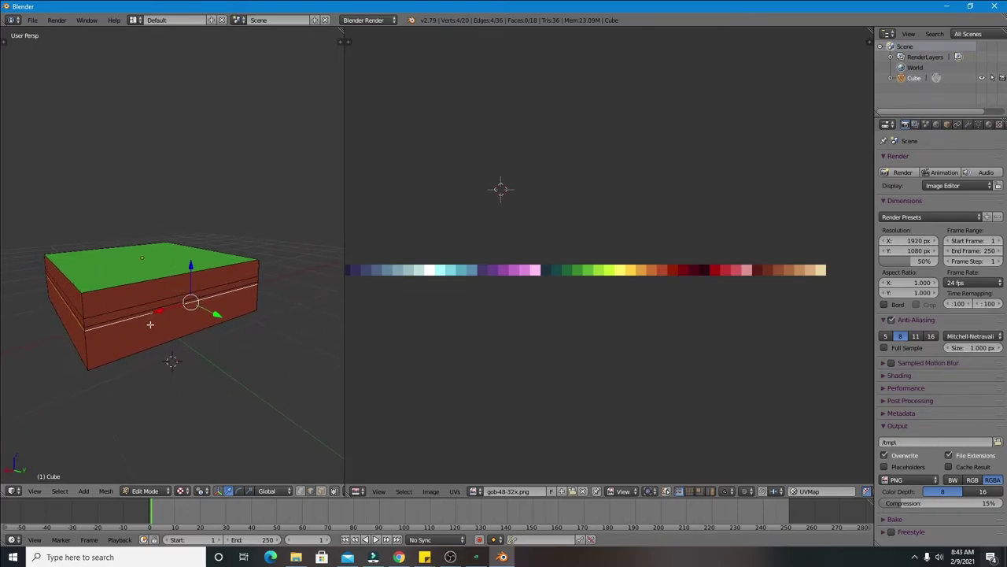
middle_click_drag(165, 287, 236, 338)
- Re-enter Edit Mode on the slab and orbit to a low side view
key("a")
key("Tab")
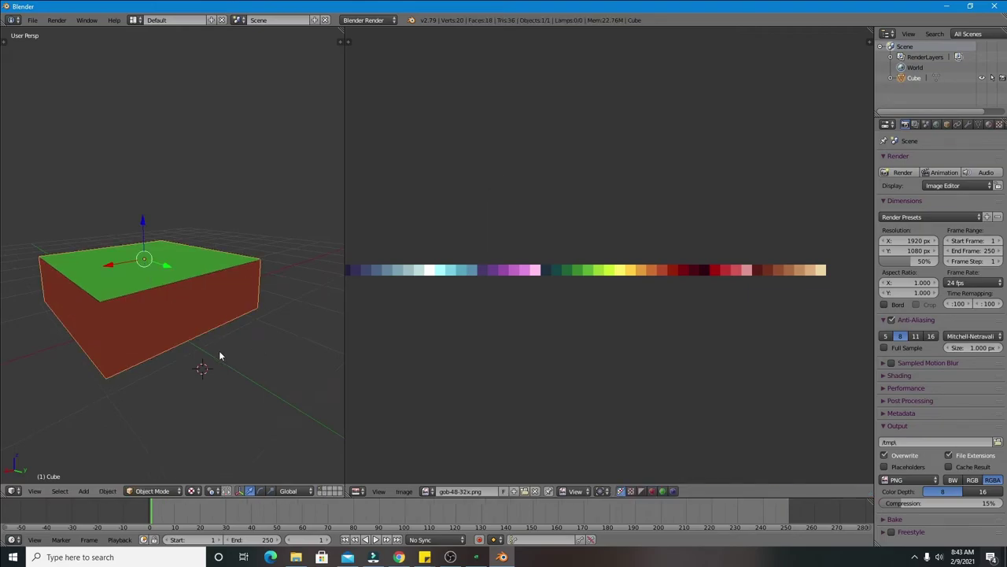
key("Tab")
mouse_move(146, 332)
middle_mouse_down()
mouse_move(234, 333)
mouse_move(157, 370)
mouse_move(197, 321)
mouse_move(229, 319)
middle_mouse_up()
scroll(206, 327, "up", 3)
scroll(229, 318, "down", 2)
scroll(226, 337, "up", 1)
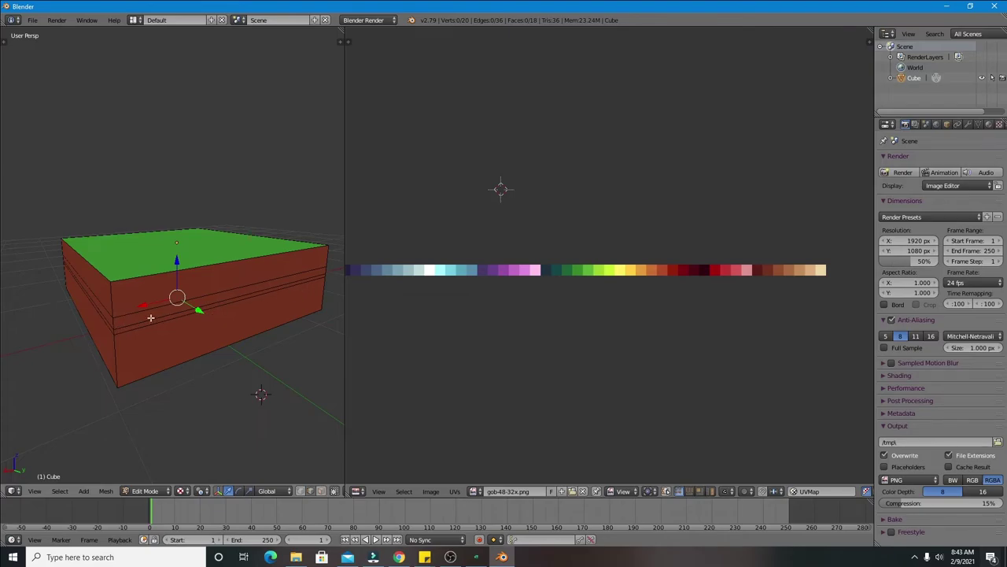
- Select the four middle-band side faces in Face select mode
key("ctrl+Tab")
left_click(150, 317)
left_click(150, 315, "alt")
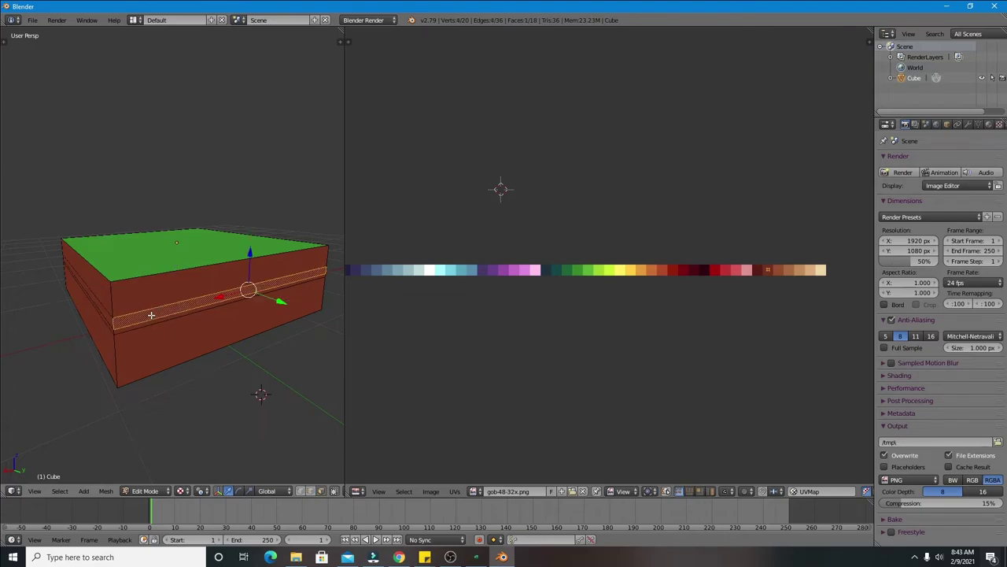
right_click(151, 315)
right_click(103, 314, "shift")
key("z")
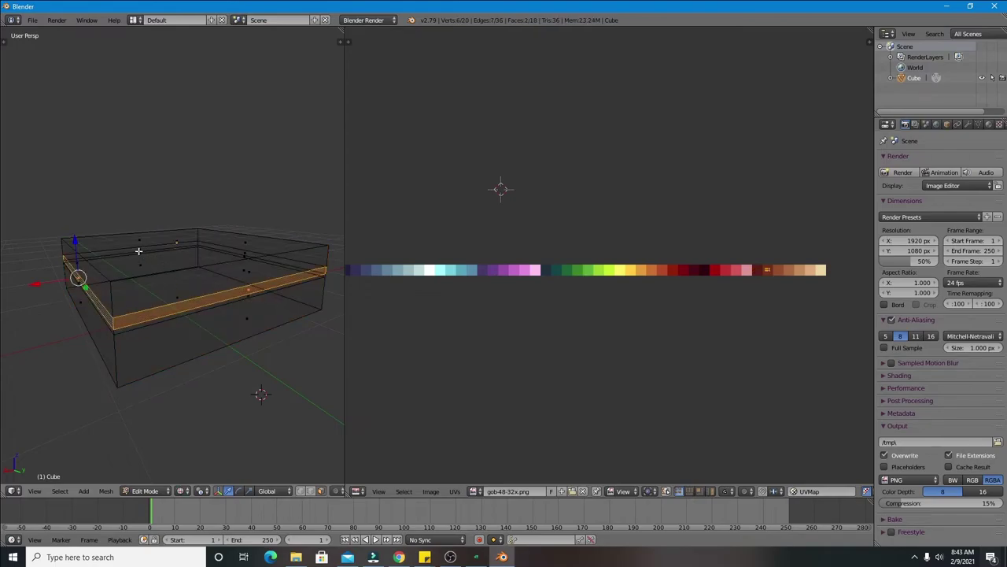
right_click(140, 250, "shift")
right_click(248, 255, "shift")
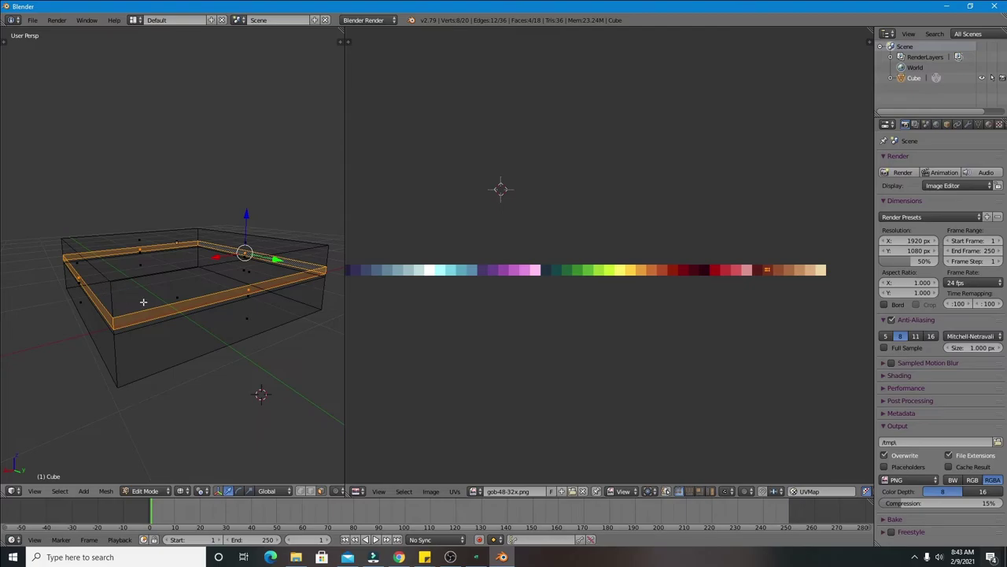
key("z")
- Switch viewport shading to Texture and unwrap the selected band faces
left_click(186, 491)
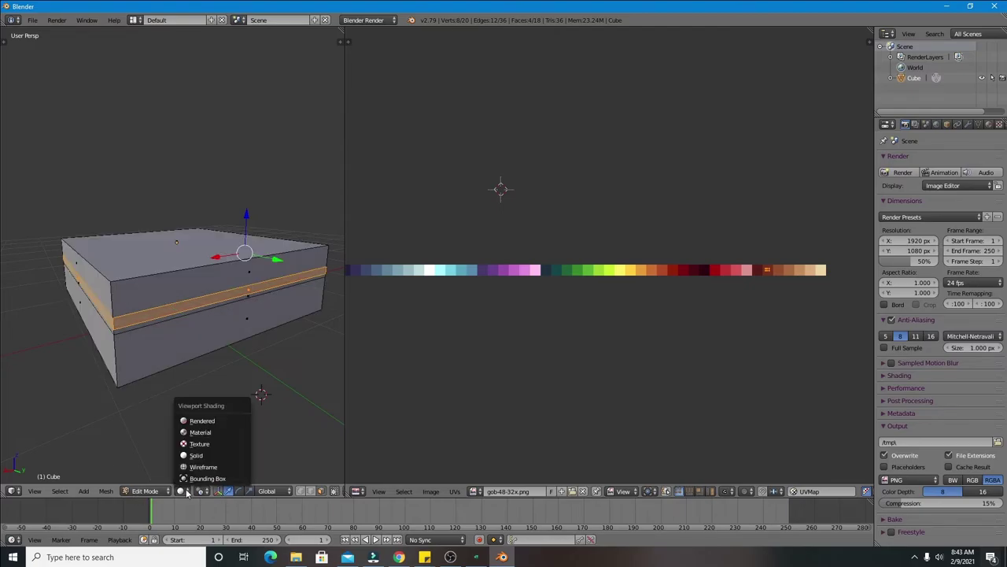
left_click(201, 443)
middle_click_drag(241, 349, 236, 349)
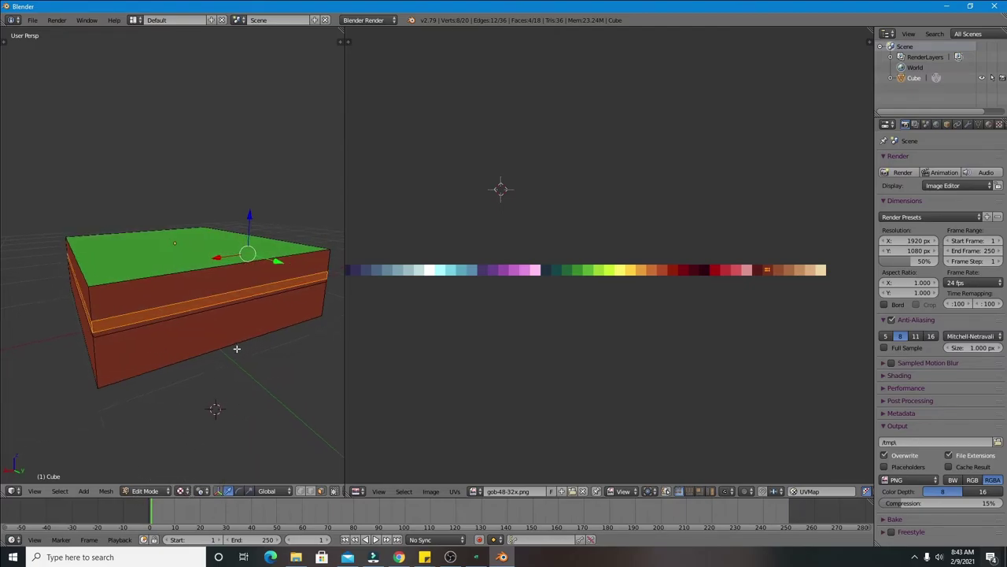
key("u")
left_click(237, 351)
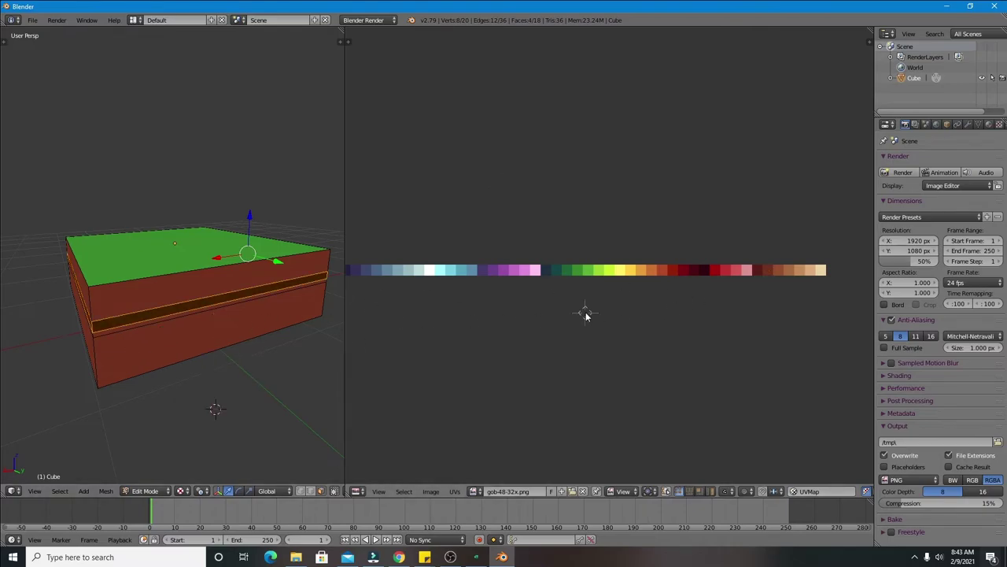
- Move the band's UVs in the UV editor onto the dark teal palette swatch
left_click(519, 309)
scroll(386, 268, "down", 1)
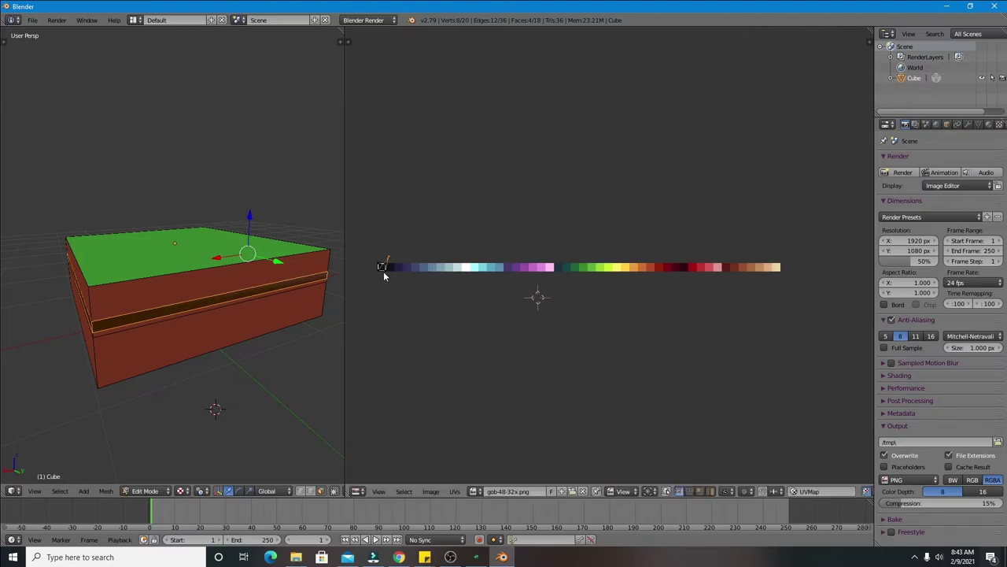
scroll(388, 274, "up", 1)
scroll(387, 272, "down", 1)
key("g")
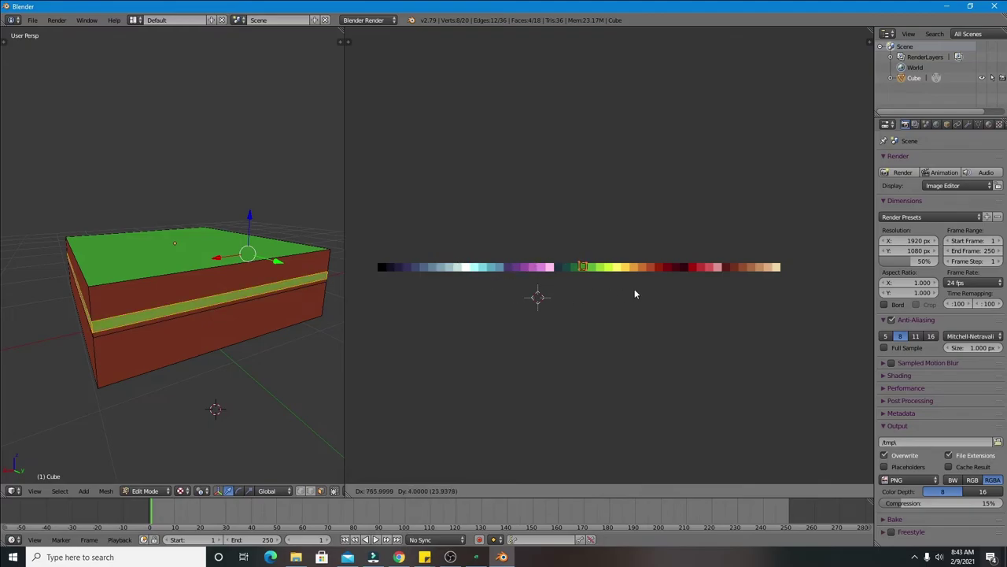
left_click(696, 291)
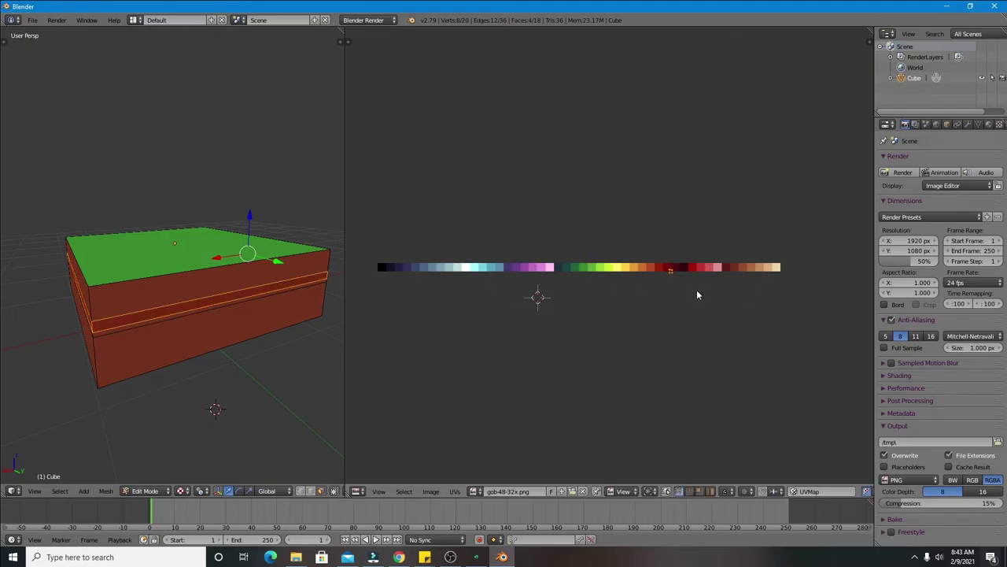
key("g")
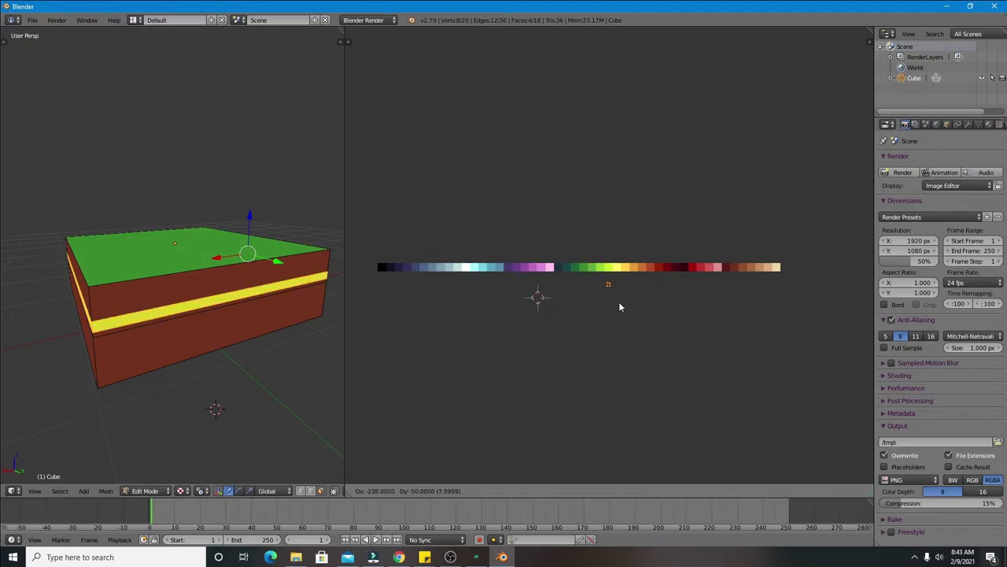
left_click(575, 285)
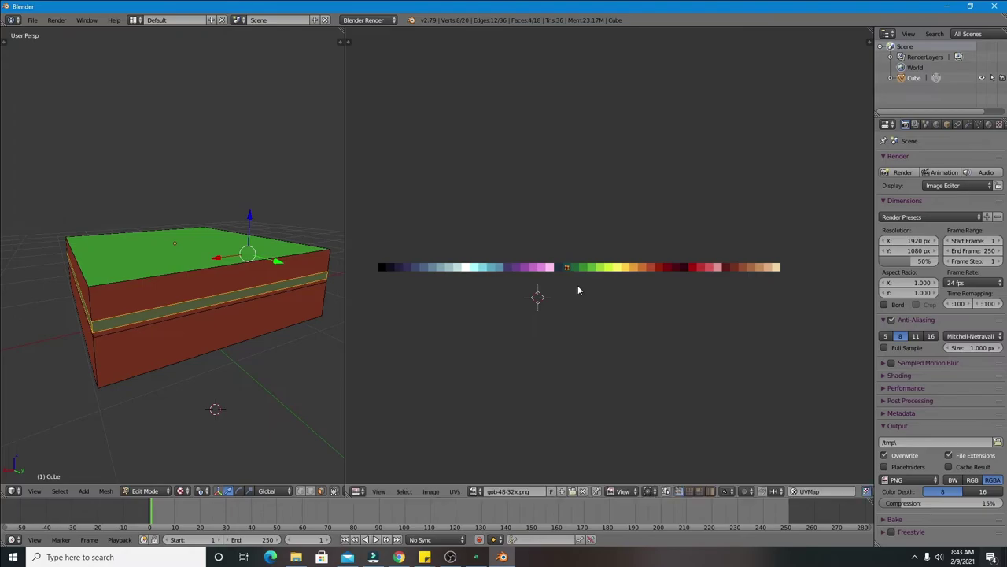
- Select the edge loop just below the teal band
scroll(229, 310, "up", 2)
right_click(114, 361)
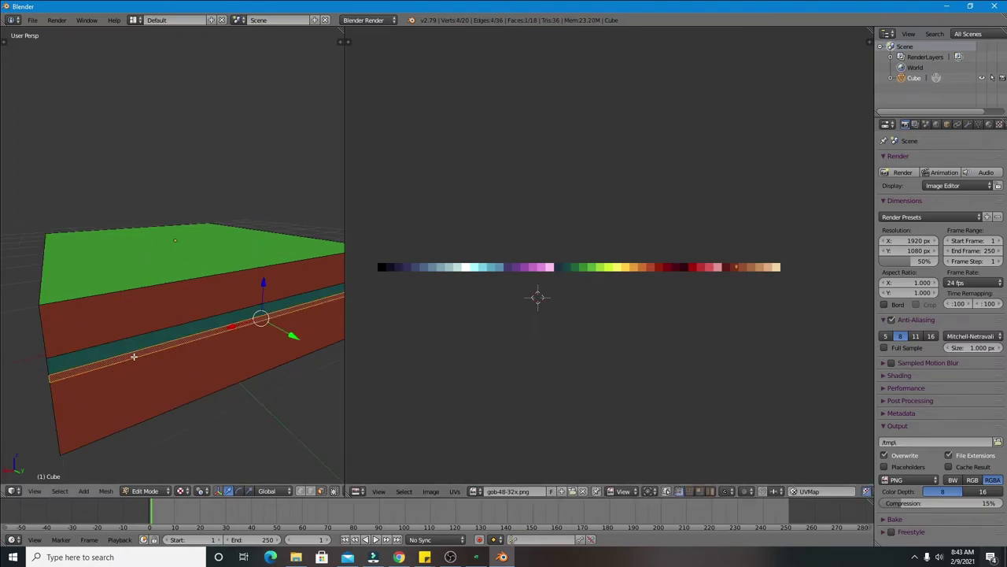
middle_click_drag(107, 354, 123, 349)
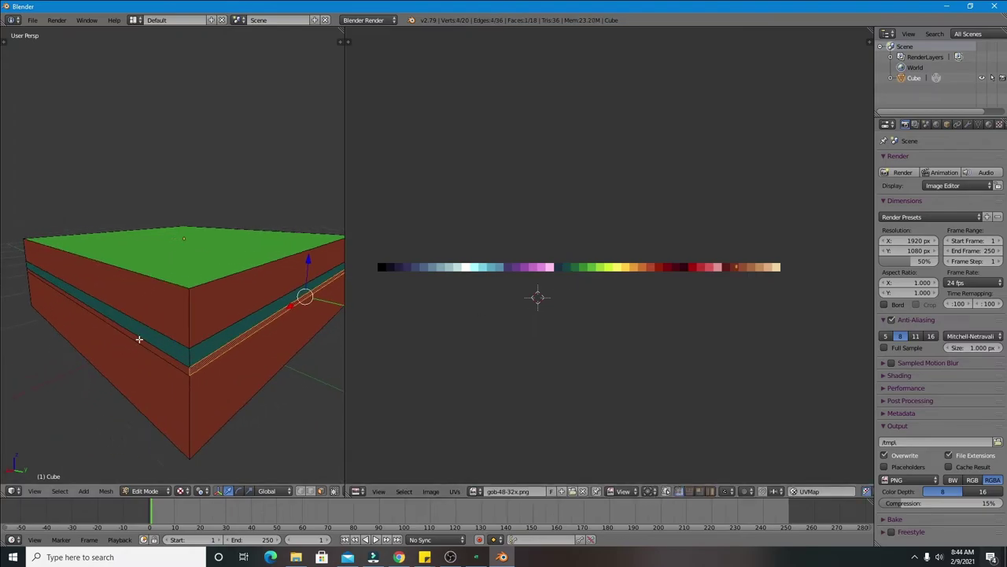
right_click(138, 338, "alt")
- Add the upper edge loops to the selection in wireframe and unwrap that band of faces
key("z")
right_click(125, 255, "alt+shift")
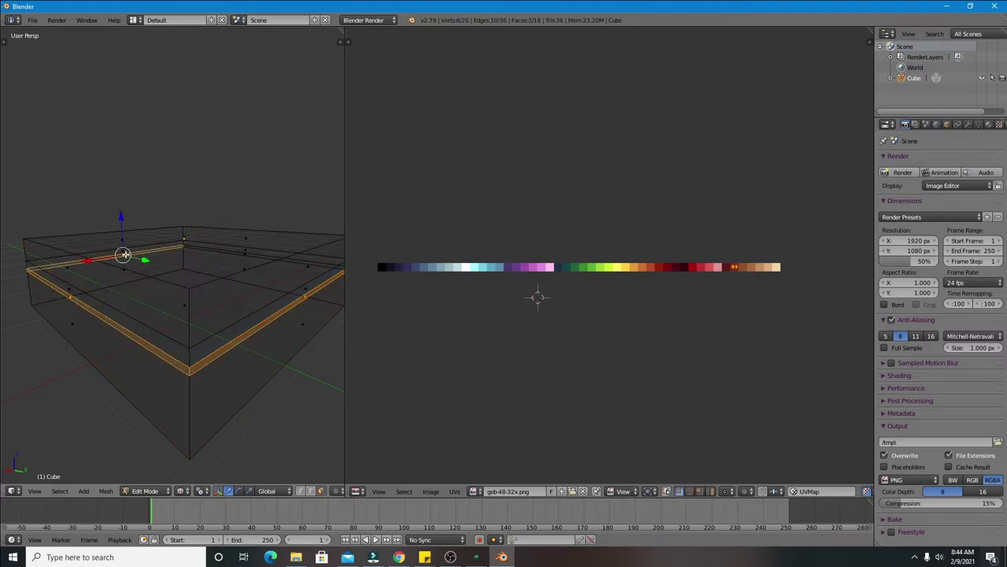
right_click(244, 254, "alt+shift")
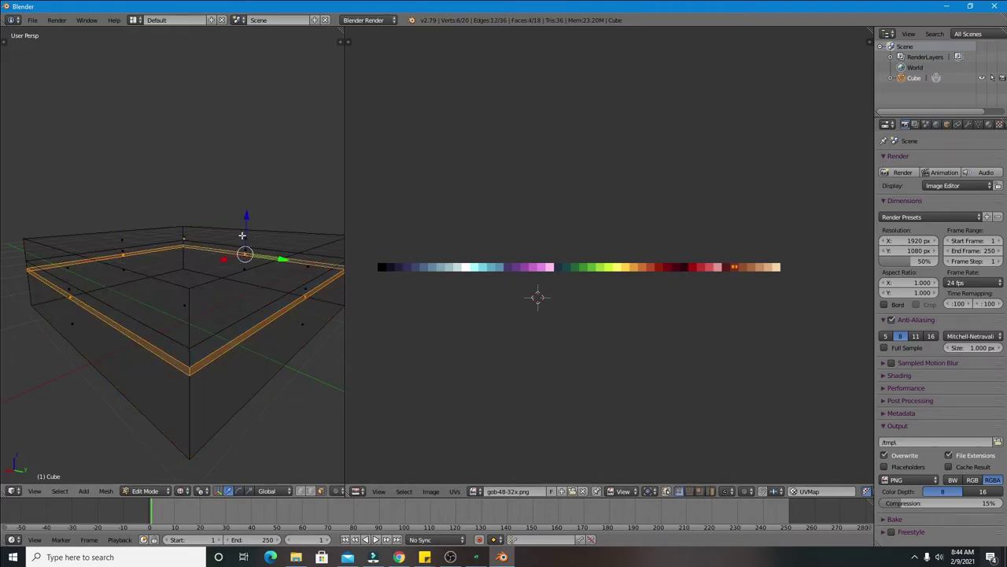
key("u")
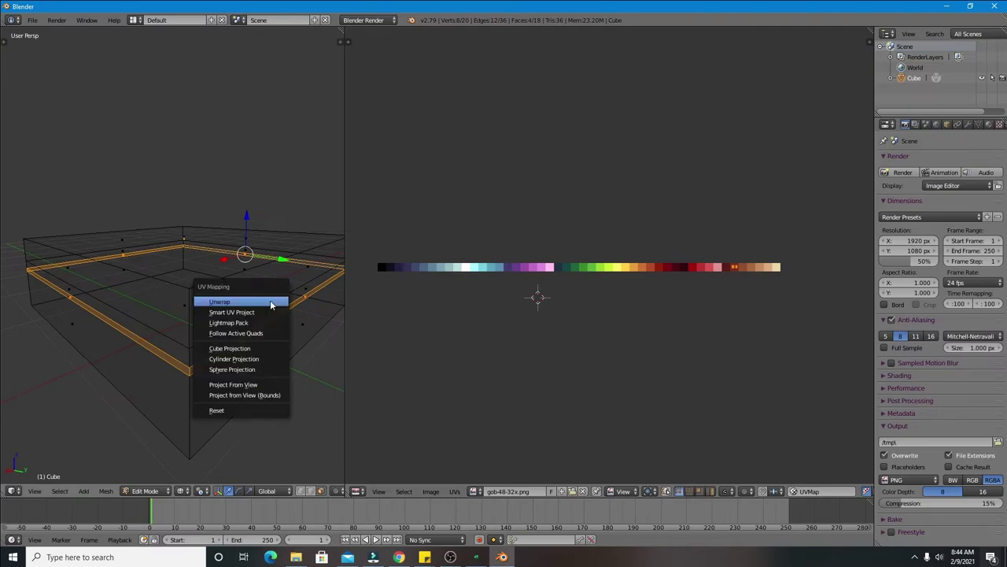
left_click(270, 304)
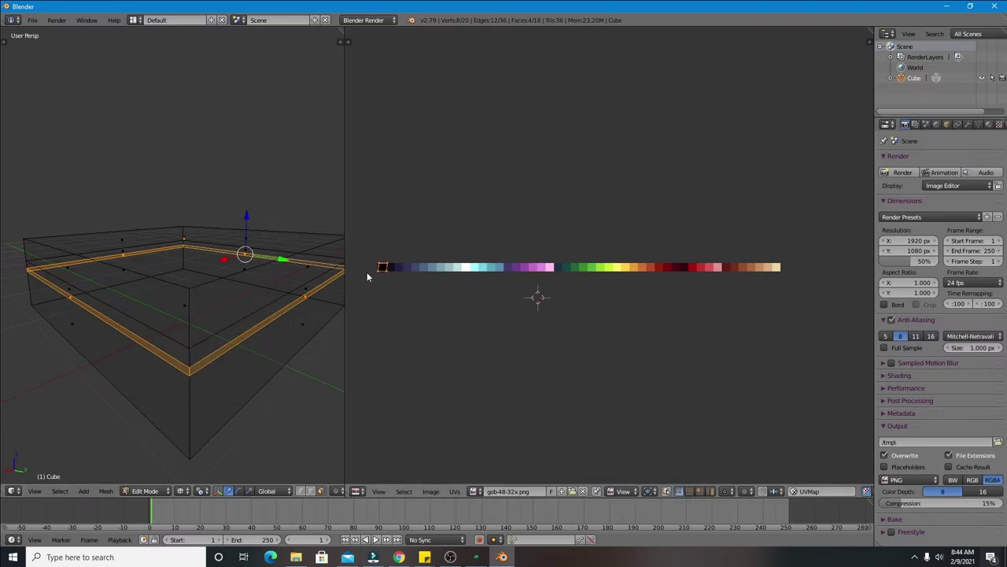
- Place the new UV island on the pale pink swatch and select the top rim's side faces
key("g")
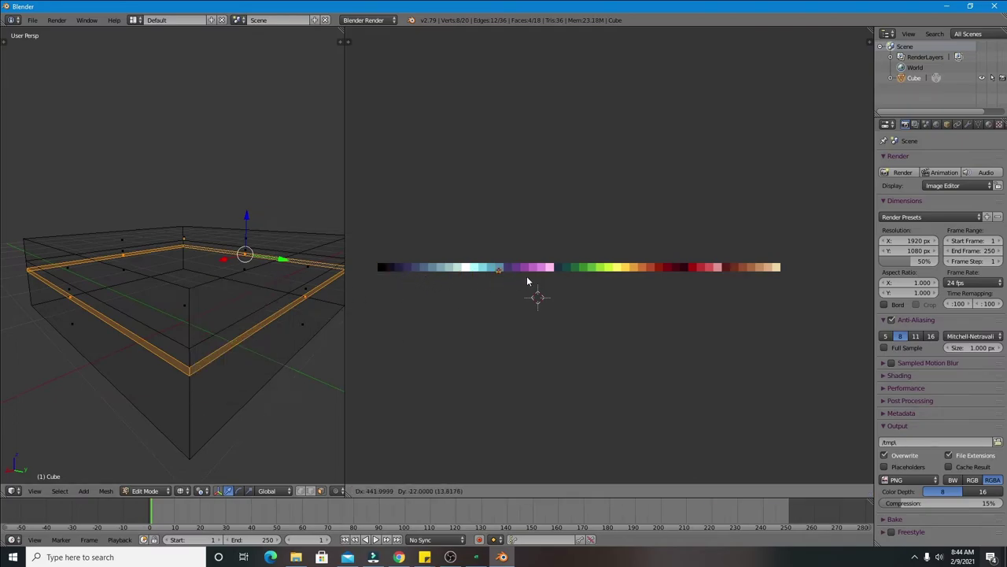
left_click(580, 277)
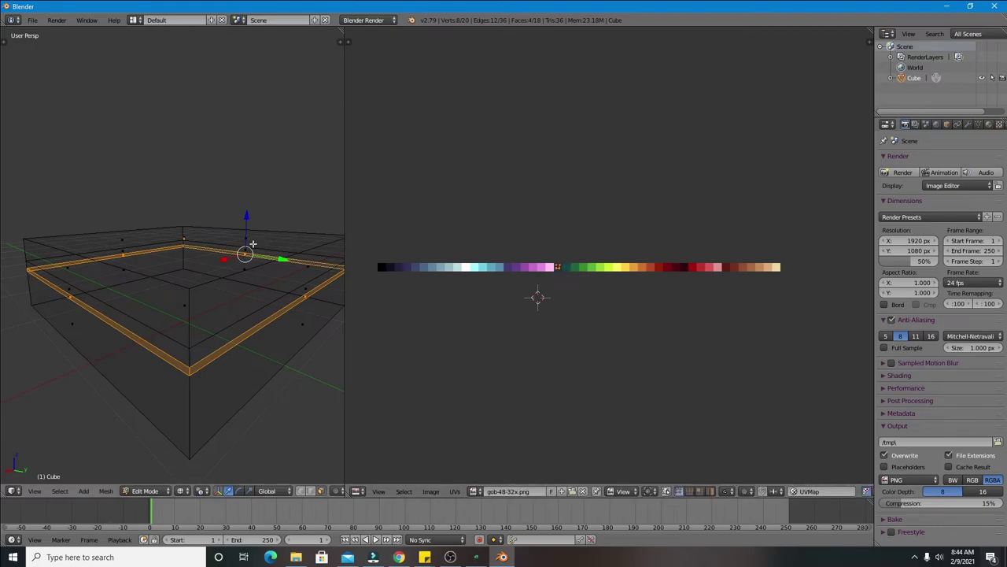
right_click(252, 244)
right_click(126, 252, "shift")
- Add the front wall faces to the top-layer selection and unwrap them
right_click(70, 267, "shift")
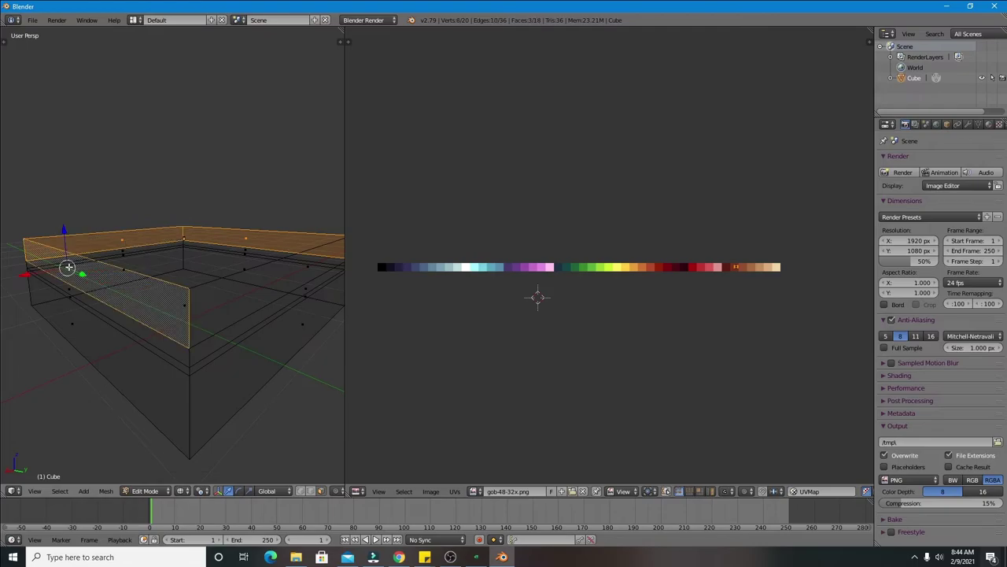
right_click(285, 282, "shift")
key("u")
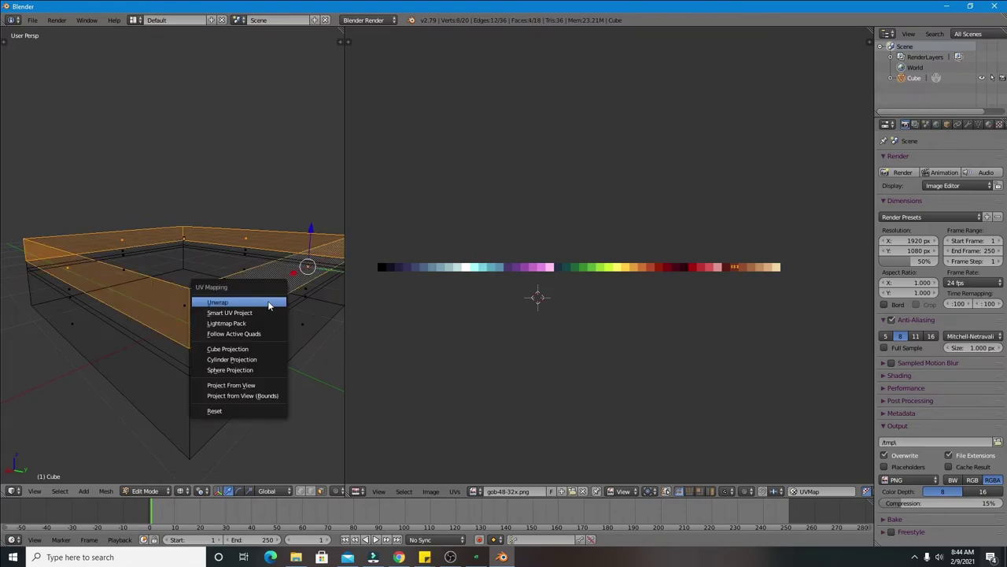
left_click(299, 301)
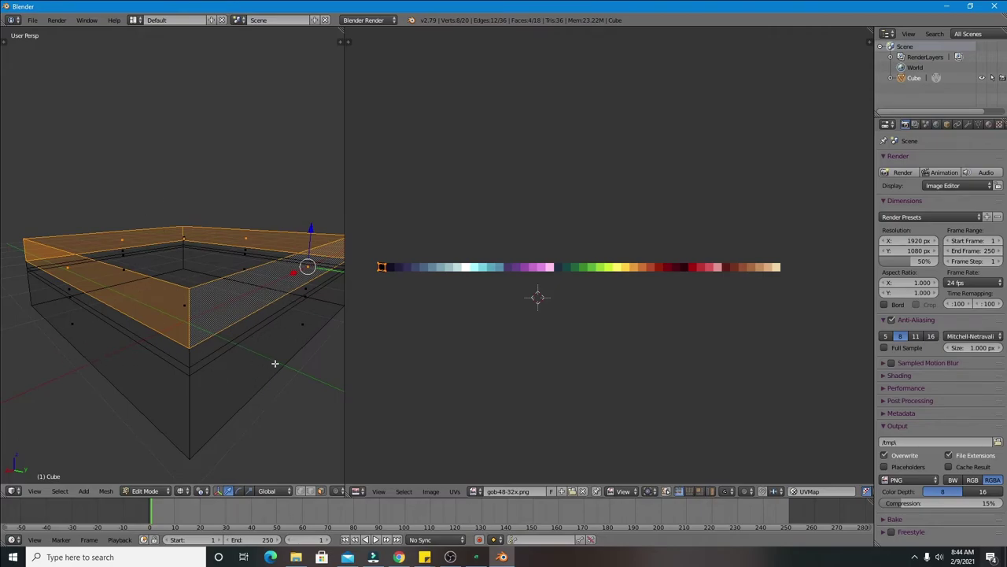
middle_click_drag(302, 344, 279, 333)
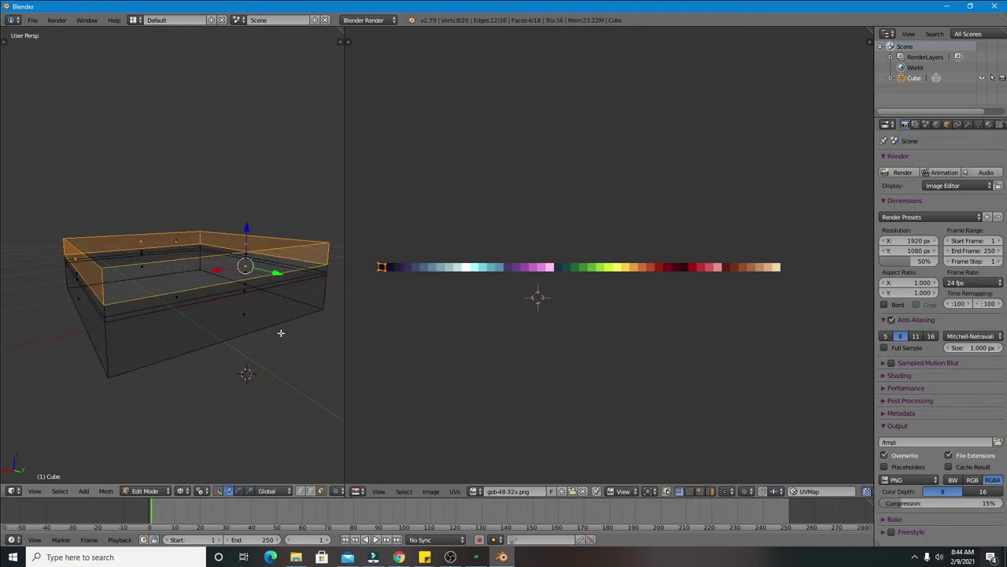
- Scale down the new UV island and move it onto a green palette swatch
key("s")
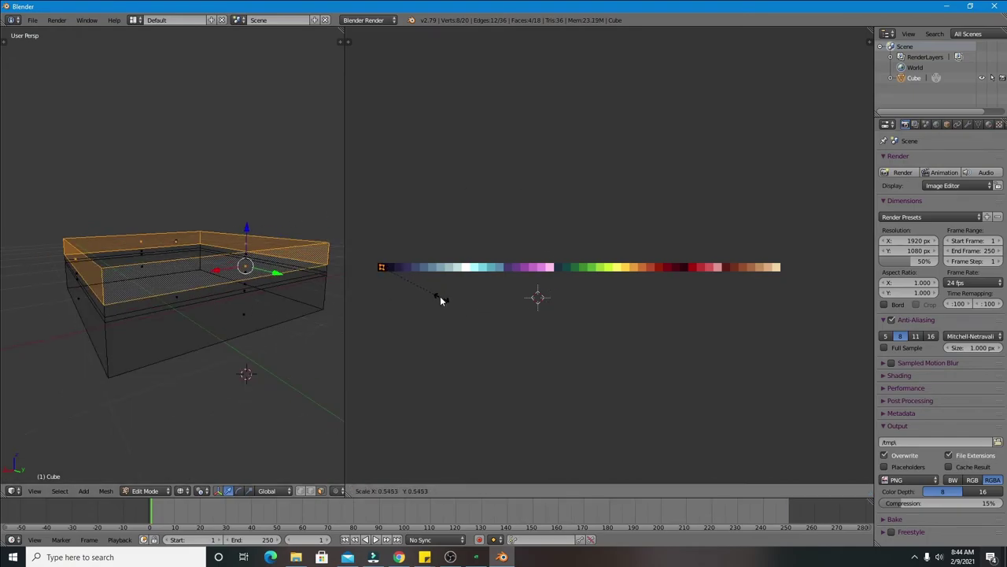
left_click(432, 292)
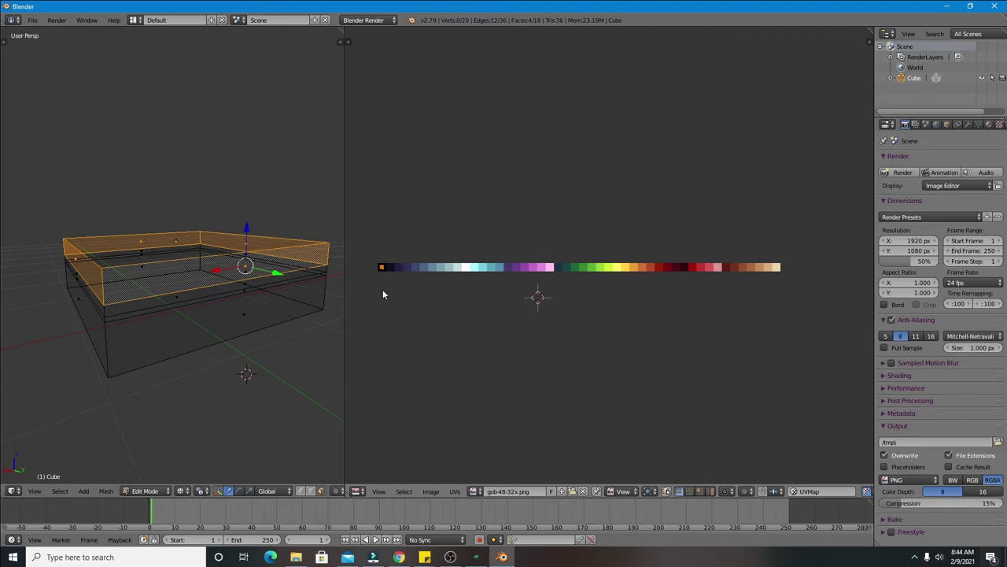
key("g")
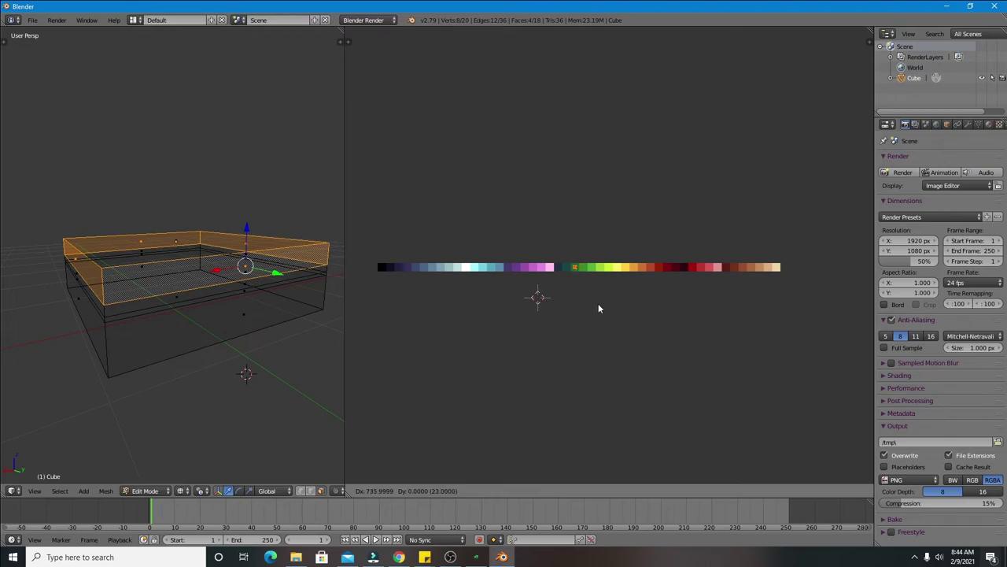
left_click(598, 303)
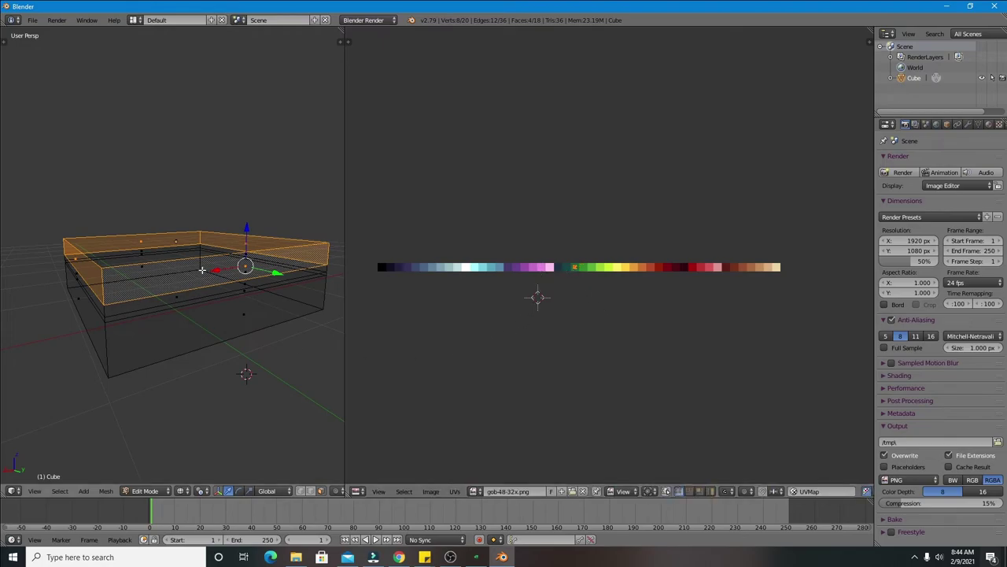
- Show the slab in Texture shading in Object Mode and view it from above
left_click(189, 493)
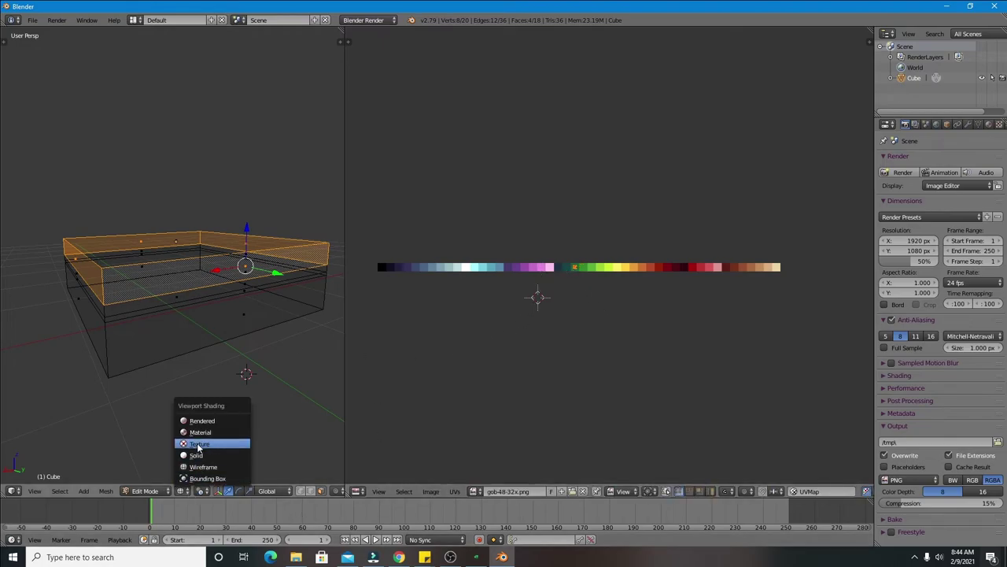
left_click(196, 443)
key("Tab")
scroll(283, 211, "down", 3)
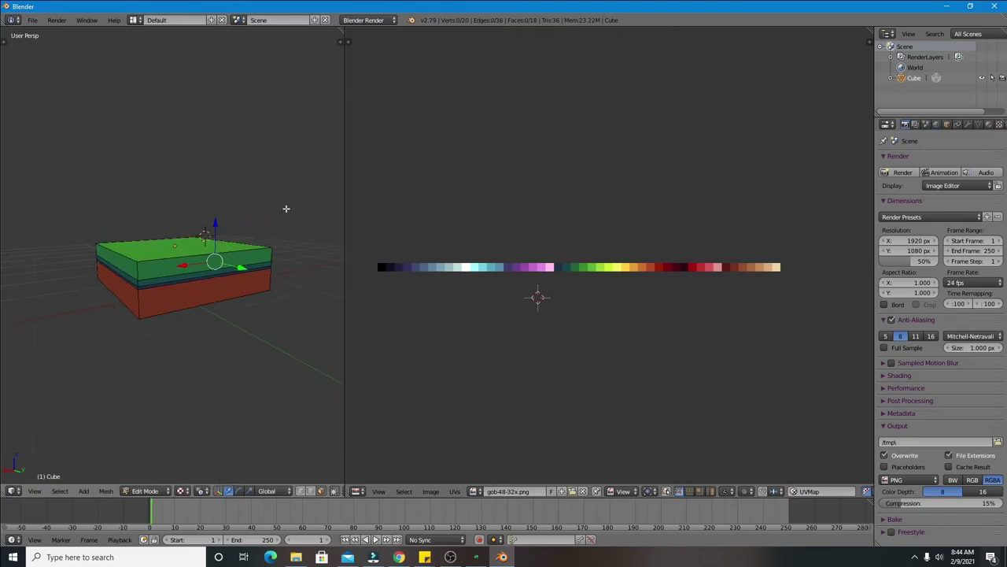
mouse_move(262, 219)
middle_mouse_down()
mouse_move(98, 248)
mouse_move(268, 218)
mouse_move(180, 289)
mouse_move(231, 299)
mouse_move(252, 276)
mouse_move(207, 294)
mouse_move(240, 297)
mouse_move(164, 279)
middle_mouse_up()
- Back in Edit Mode with face select, start moving the selection vertically along Z
key("Tab")
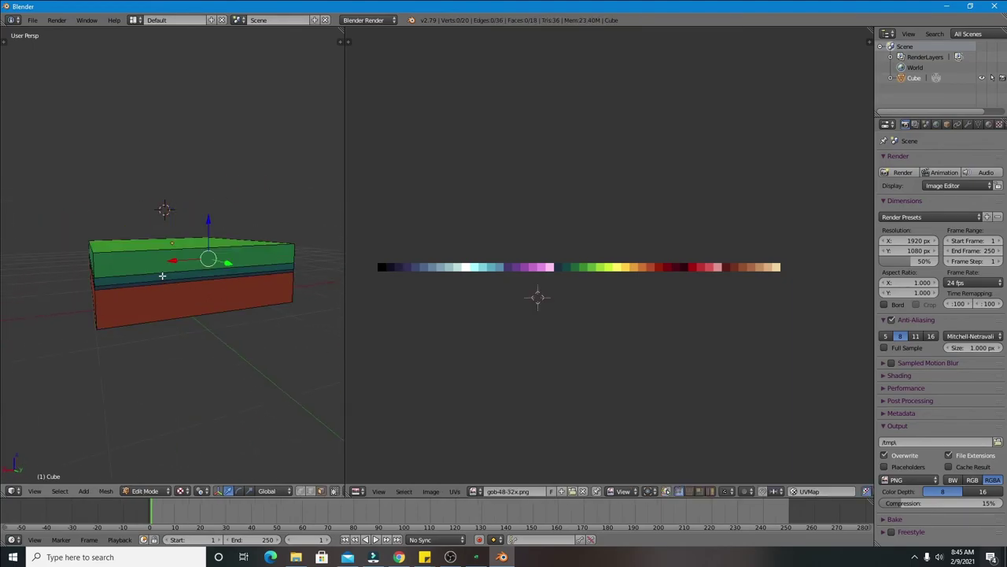
left_click(161, 273)
mouse_move(159, 273)
middle_mouse_down()
mouse_move(214, 265)
mouse_move(232, 227)
middle_mouse_up()
key("g")
key("z")
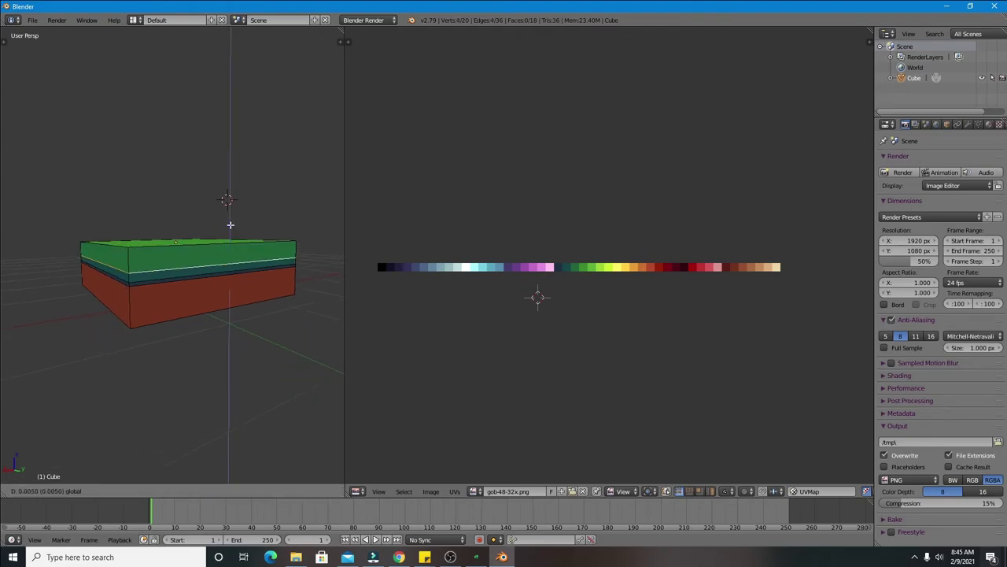
left_click(250, 220)
key("Tab")
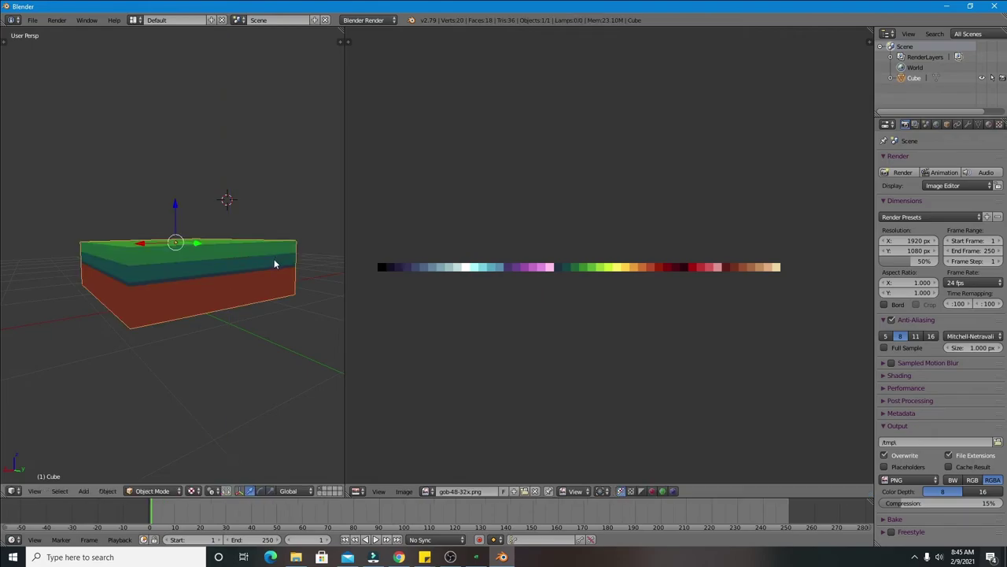
mouse_move(274, 263)
middle_mouse_down()
mouse_move(261, 307)
mouse_move(168, 292)
mouse_move(115, 303)
mouse_move(184, 278)
mouse_move(162, 294)
mouse_move(203, 309)
mouse_move(198, 324)
middle_mouse_up()
scroll(159, 295, "up", 2)
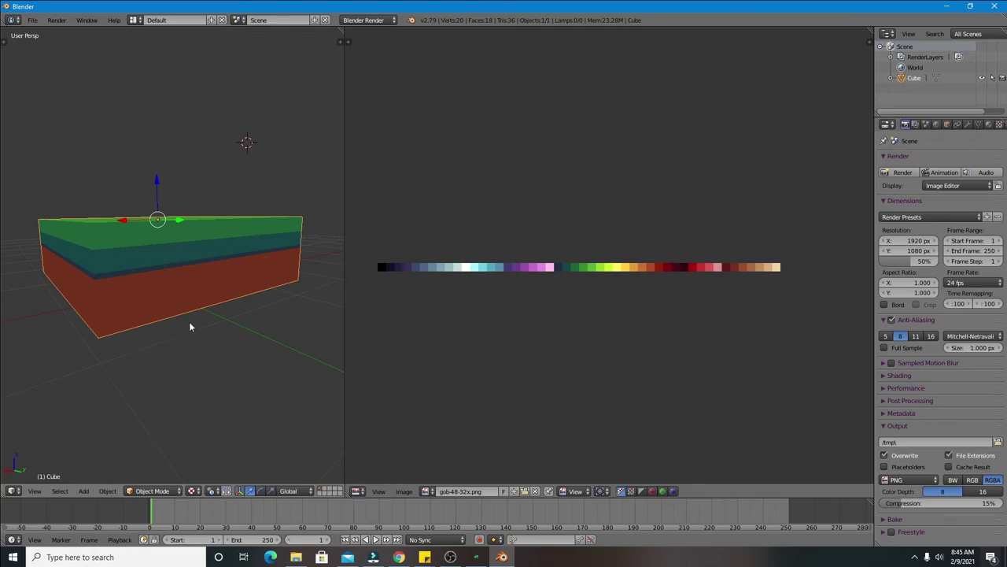
mouse_move(190, 326)
middle_mouse_down()
mouse_move(184, 344)
mouse_move(165, 333)
mouse_move(217, 338)
mouse_move(170, 337)
mouse_move(197, 344)
mouse_move(159, 252)
middle_mouse_up()
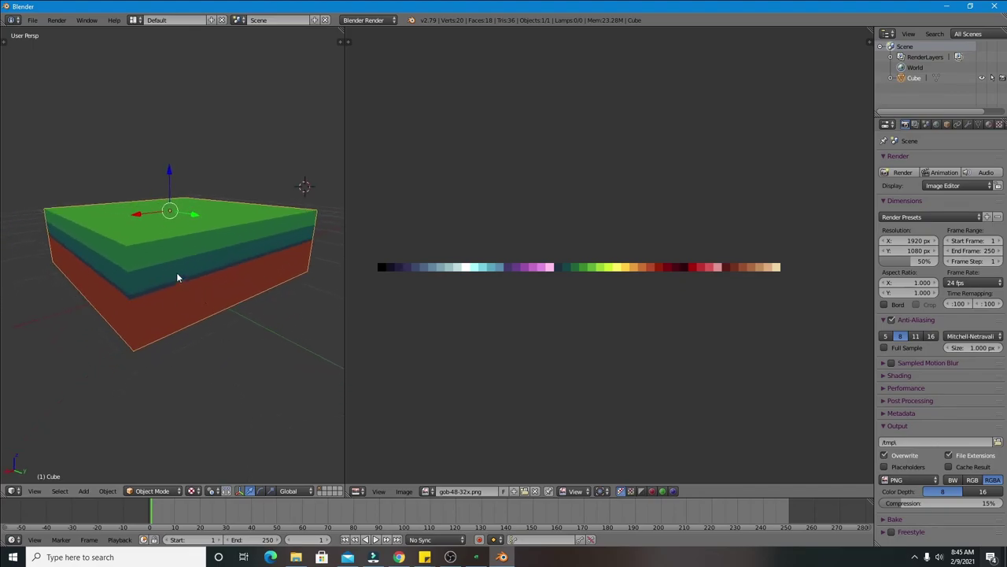
- In Edit Mode, raise the edge loop between the green and teal layers
key("Tab")
left_click_drag(253, 198, 251, 198)
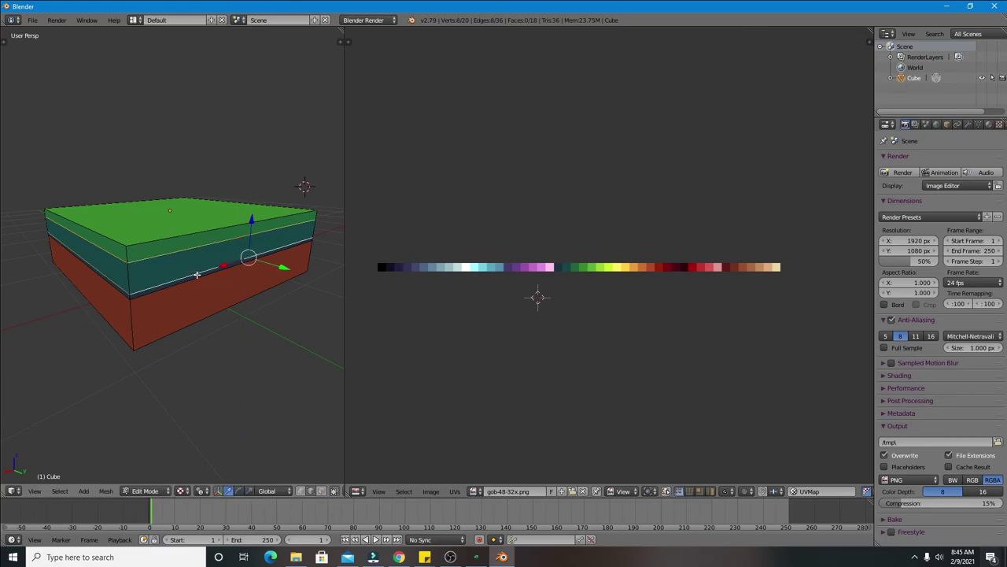
left_click_drag(251, 221, 254, 215)
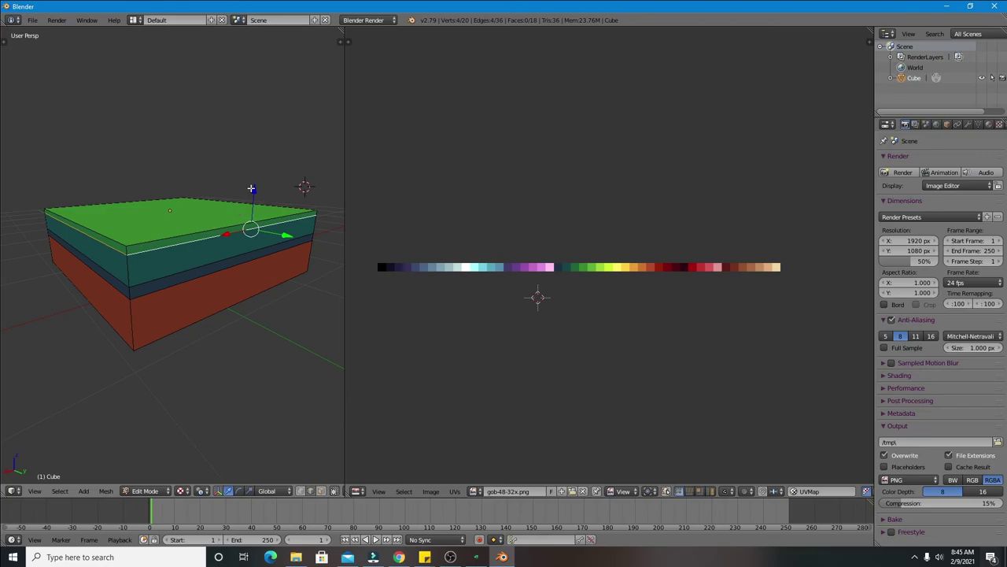
left_click_drag(252, 188, 252, 196)
middle_click_drag(252, 205, 197, 225)
- Lower the lower layer boundary loop slightly, then return to Object Mode and view the green top
right_click(199, 224)
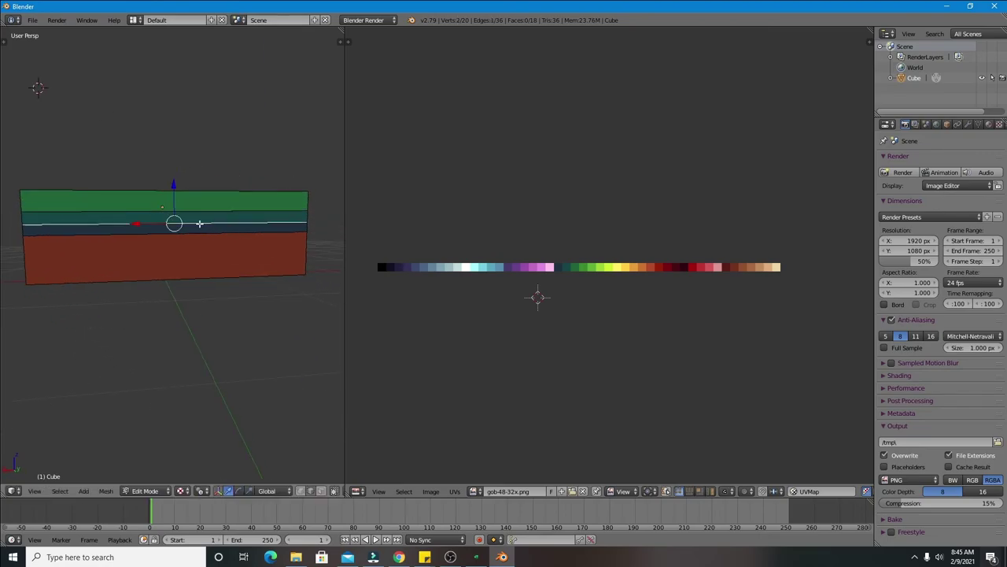
left_click_drag(177, 187, 177, 192)
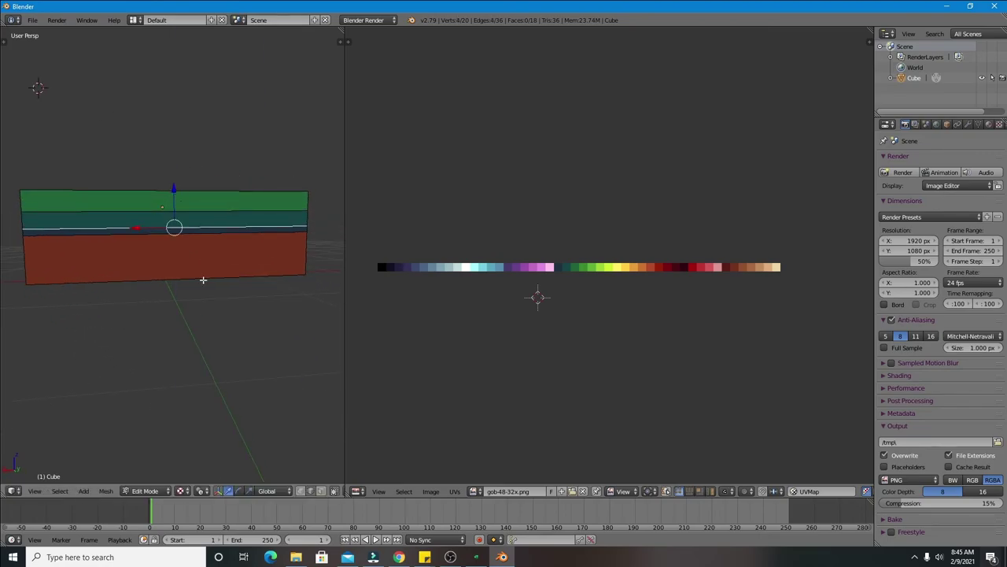
key("Tab")
middle_click_drag(233, 308, 108, 330)
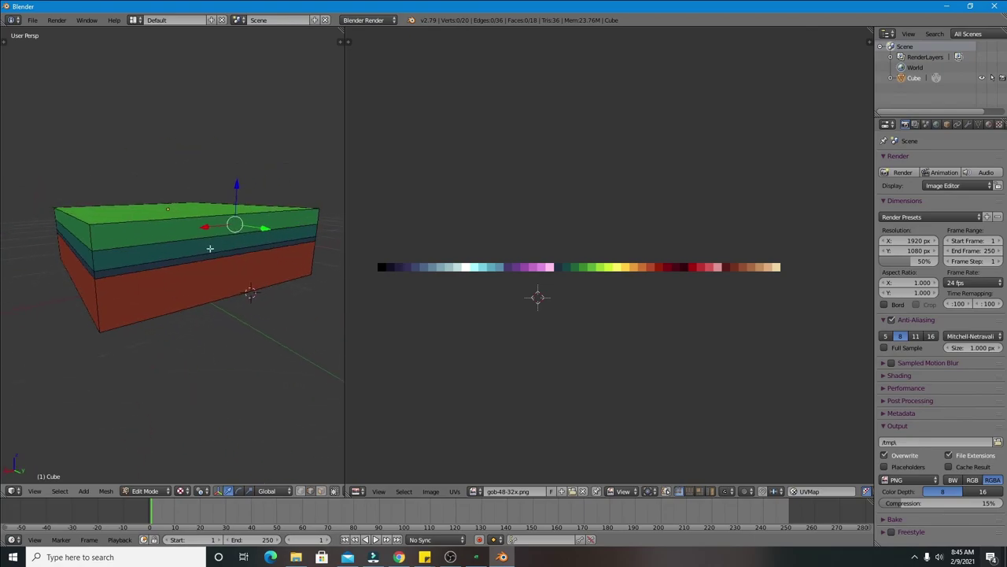
middle_click_drag(228, 265, 118, 281)
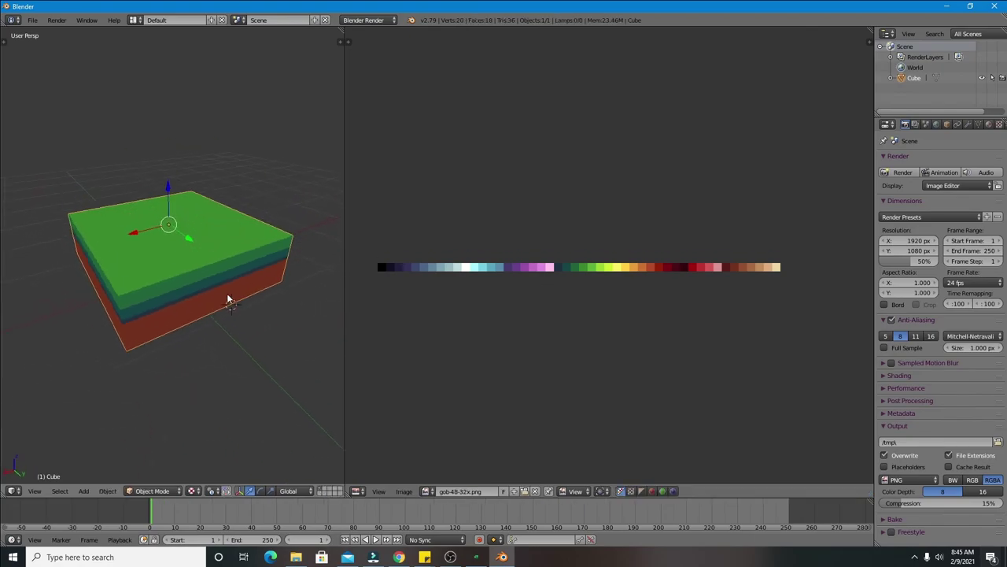
mouse_move(203, 382)
middle_mouse_down()
mouse_move(182, 348)
mouse_move(68, 362)
mouse_move(221, 360)
middle_mouse_up()
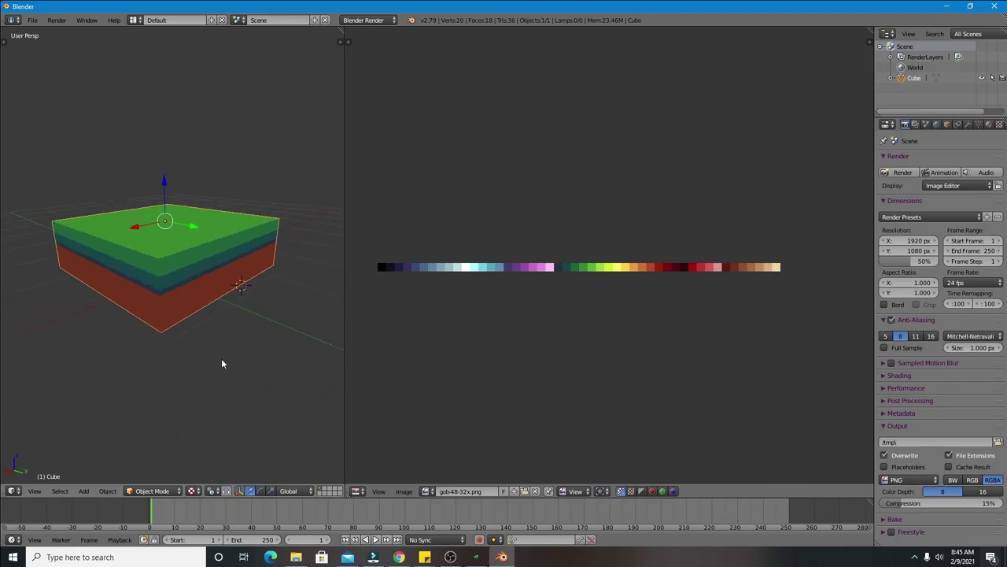
mouse_move(245, 312)
middle_mouse_down()
mouse_move(236, 344)
mouse_move(272, 349)
mouse_move(234, 294)
middle_mouse_up()
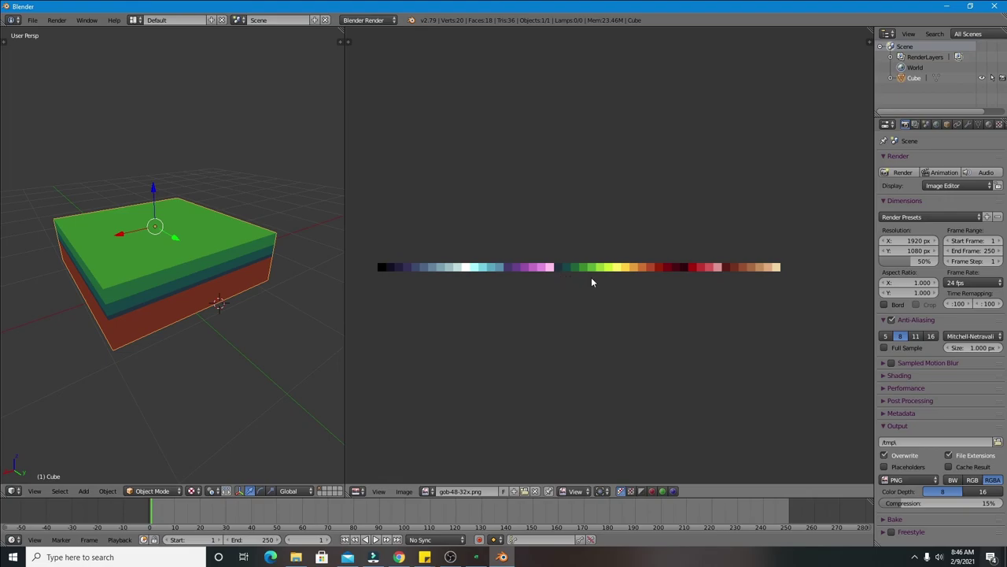
mouse_move(218, 312)
middle_mouse_down()
mouse_move(220, 292)
mouse_move(219, 313)
middle_mouse_up()
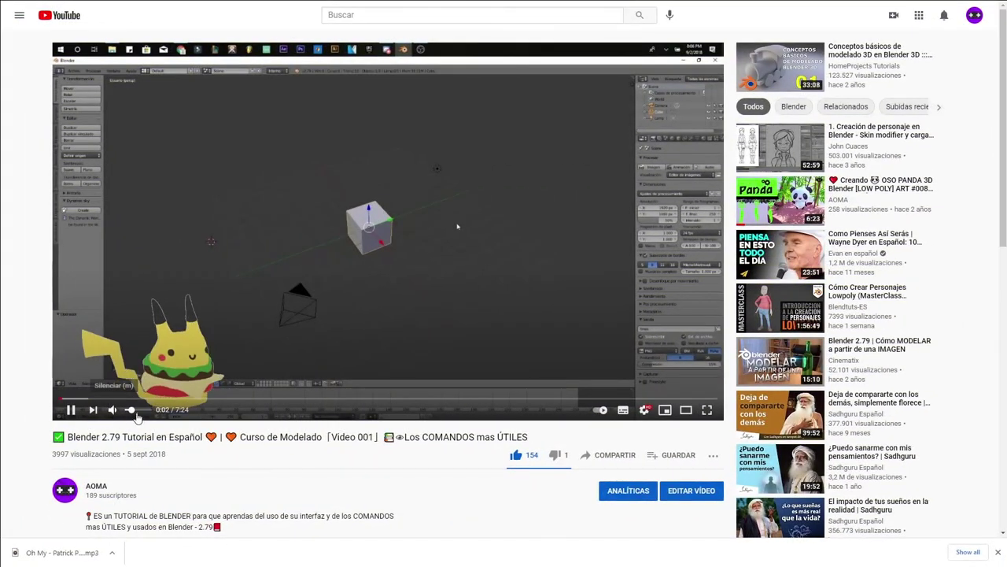
- Remove the like from the Spanish Blender 2.79 tutorial video and scroll through its comments
scroll(410, 324, "down", 1)
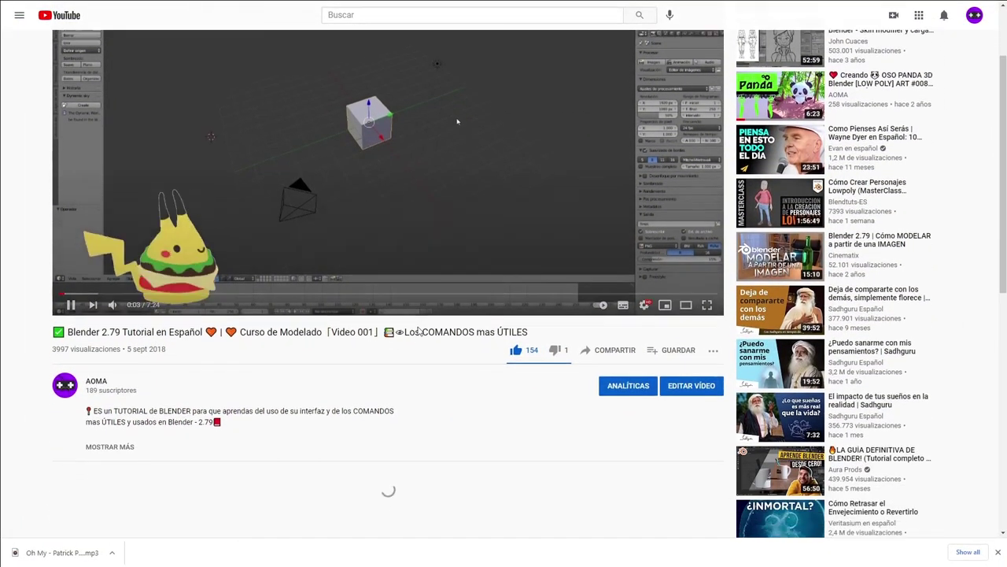
scroll(441, 307, "down", 2)
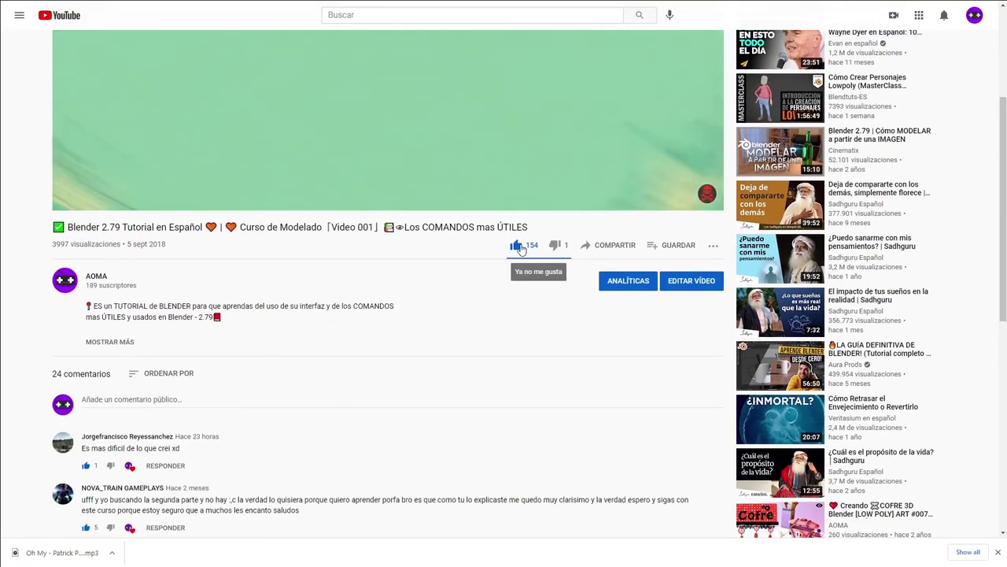
left_click(517, 247)
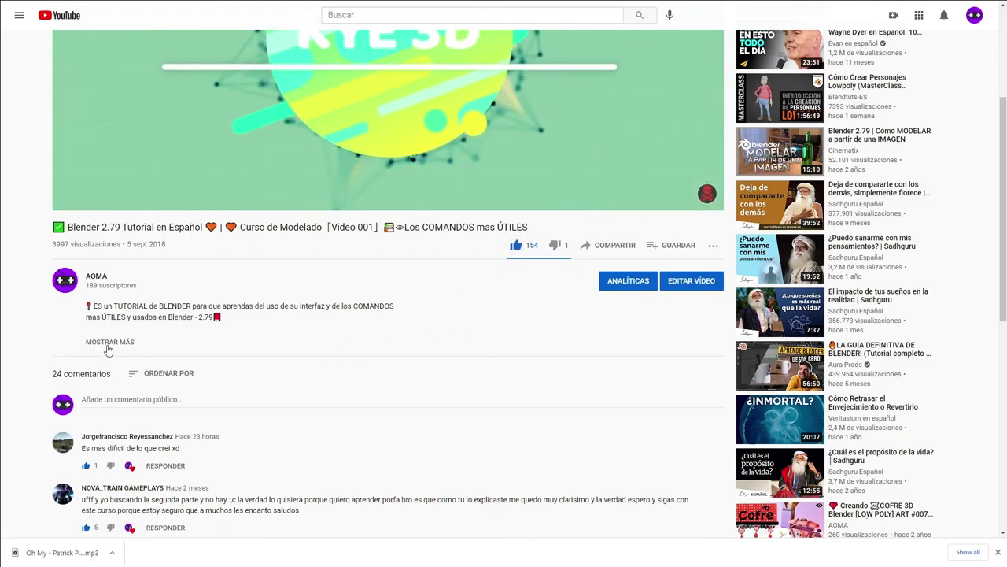
scroll(244, 353, "down", 1)
scroll(245, 355, "down", 1)
scroll(244, 355, "down", 2)
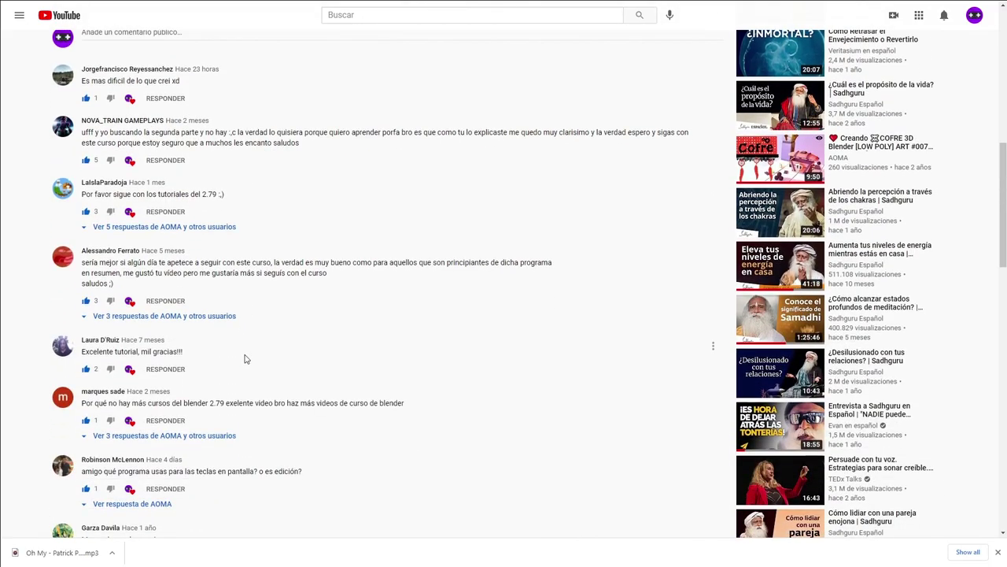
scroll(245, 358, "down", 3)
scroll(244, 360, "up", 1)
scroll(245, 360, "up", 4)
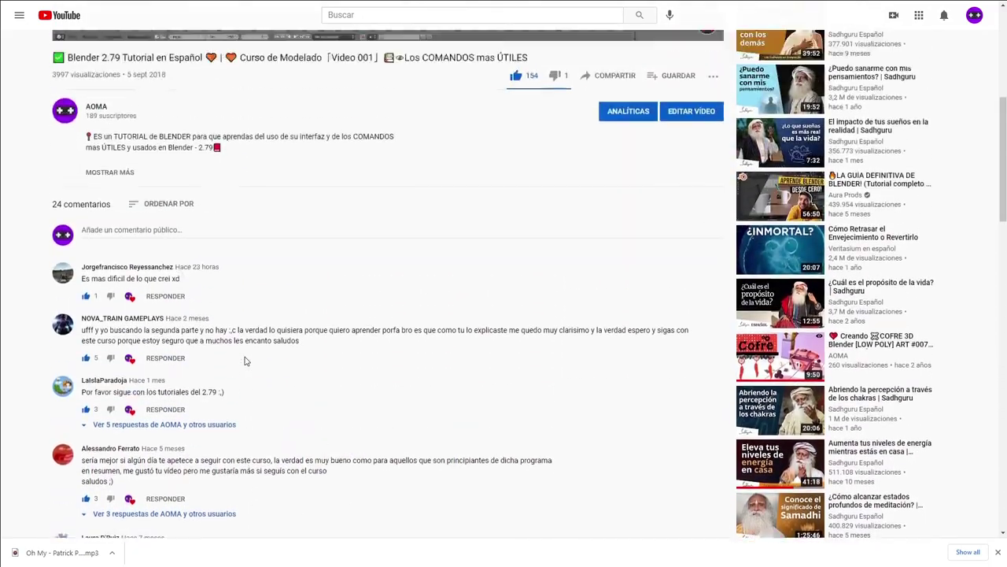
scroll(245, 360, "up", 1)
scroll(244, 361, "up", 2)
scroll(244, 360, "up", 2)
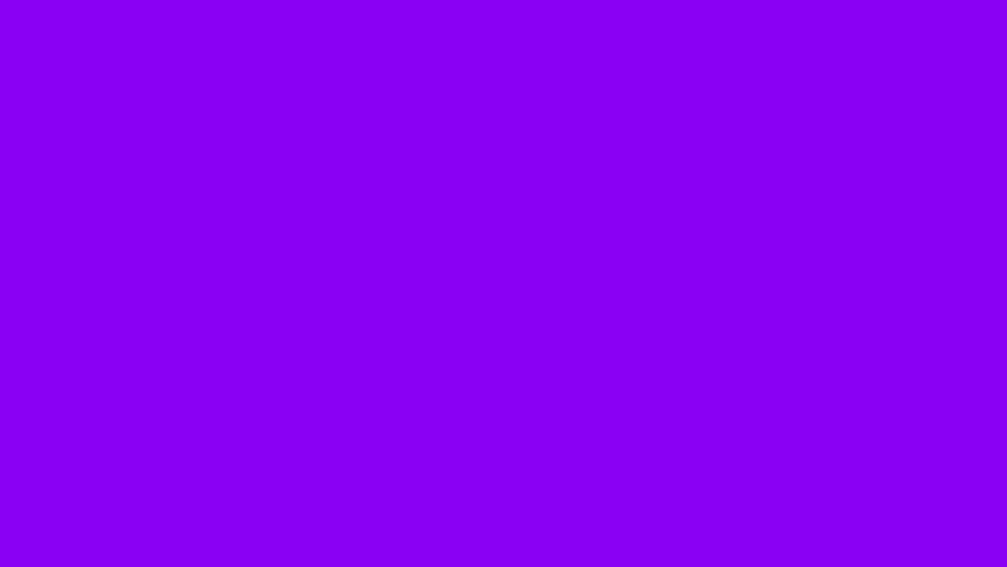